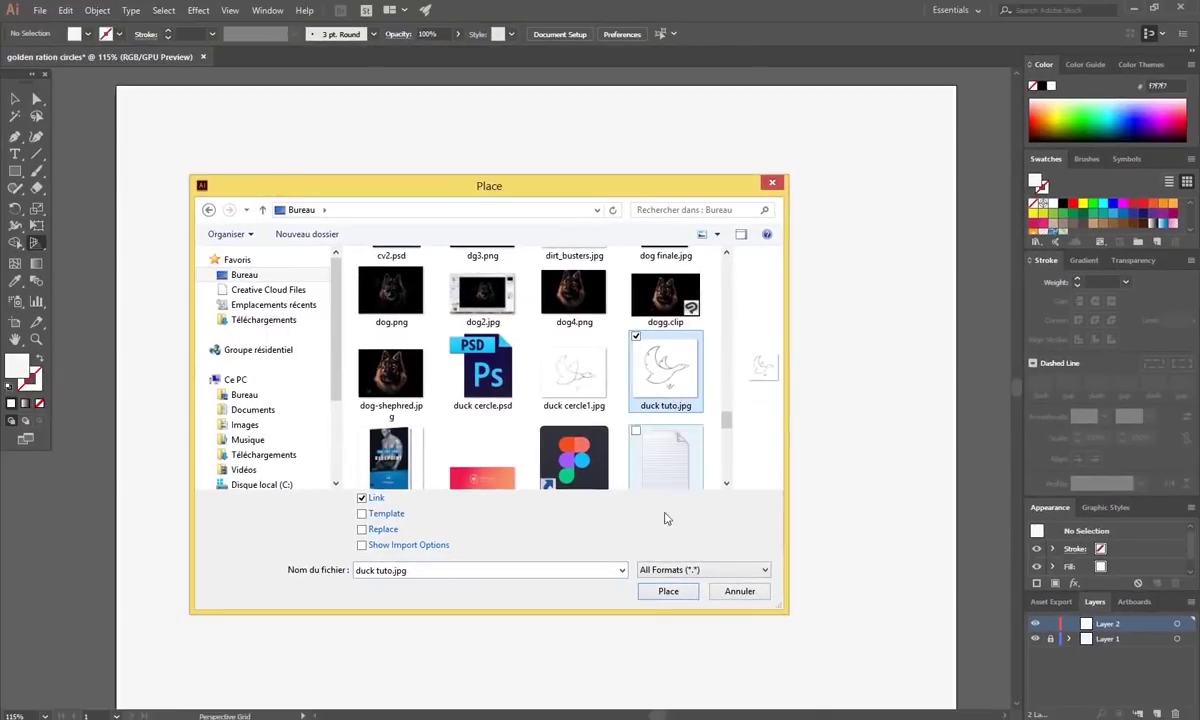
# Place duck tuto.jpg as a linked image on the artboard and set its opacity to 50%.
pyautogui.click(666, 597)
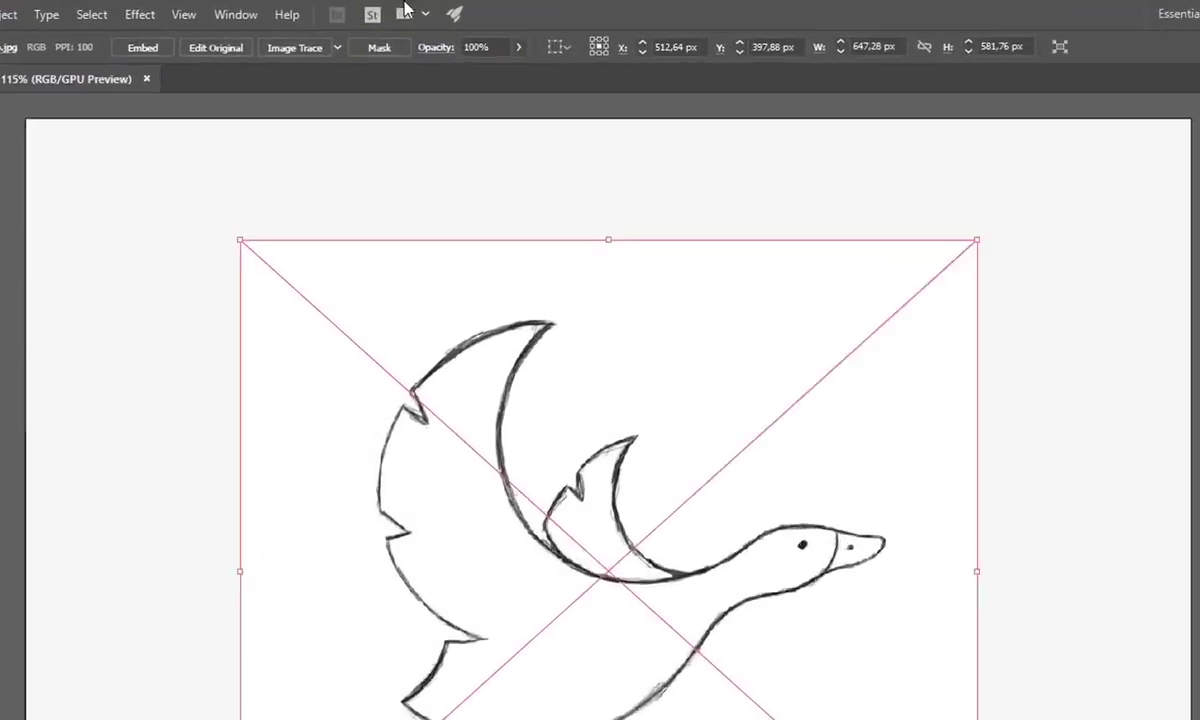
pyautogui.click(449, 33)
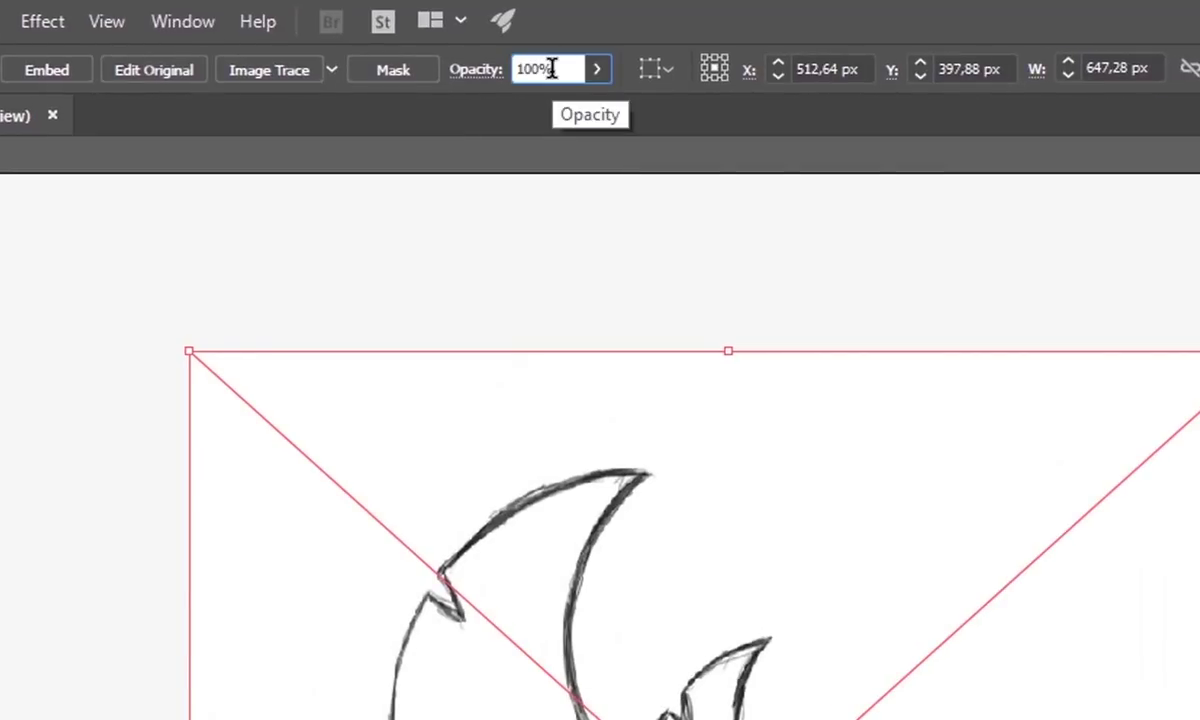
pyautogui.doubleClick(552, 68)
pyautogui.write('50')
pyautogui.press('Return')
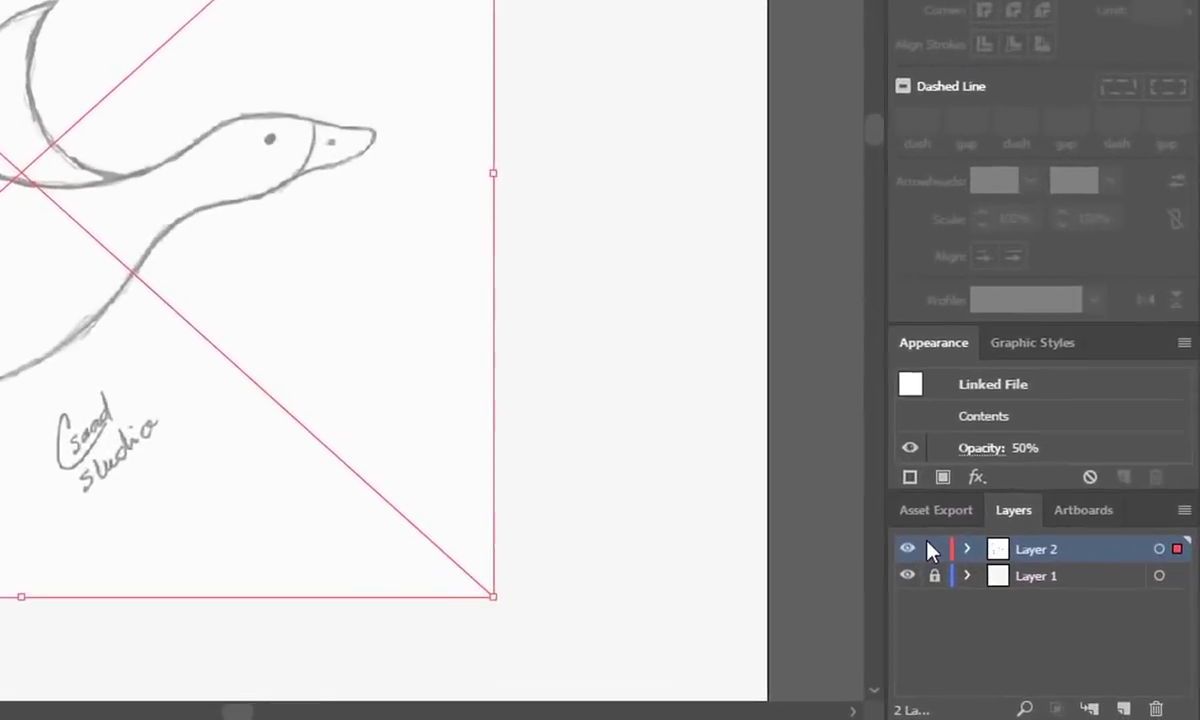
# Lock Layer 2, which holds the duck drawing, and rename it "sketch".
pyautogui.click(1038, 616)
pyautogui.press('n')
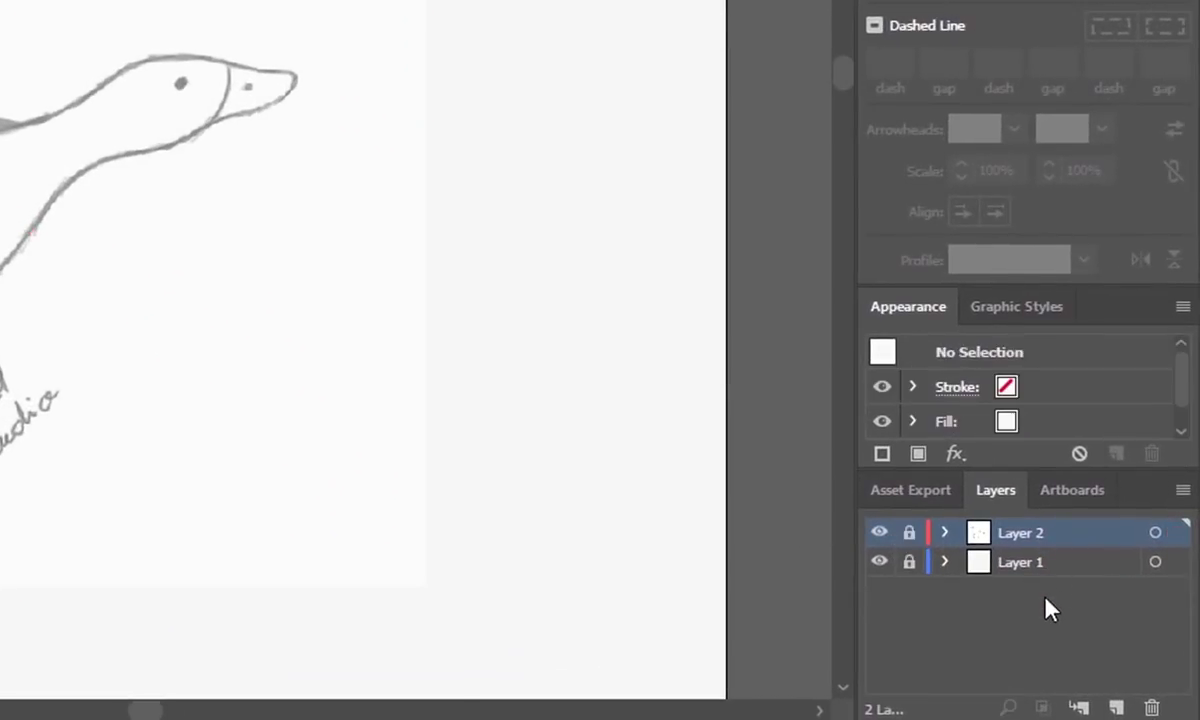
pyautogui.doubleClick(1022, 532)
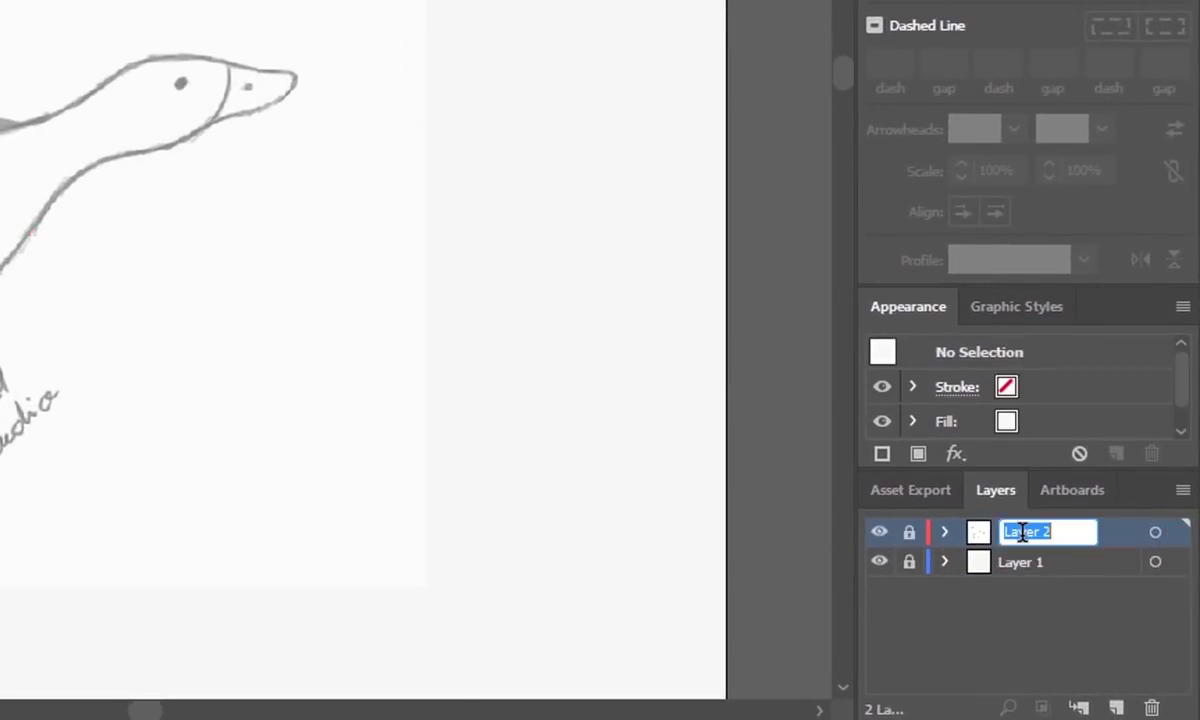
pyautogui.write('sketch')
pyautogui.press('Return')
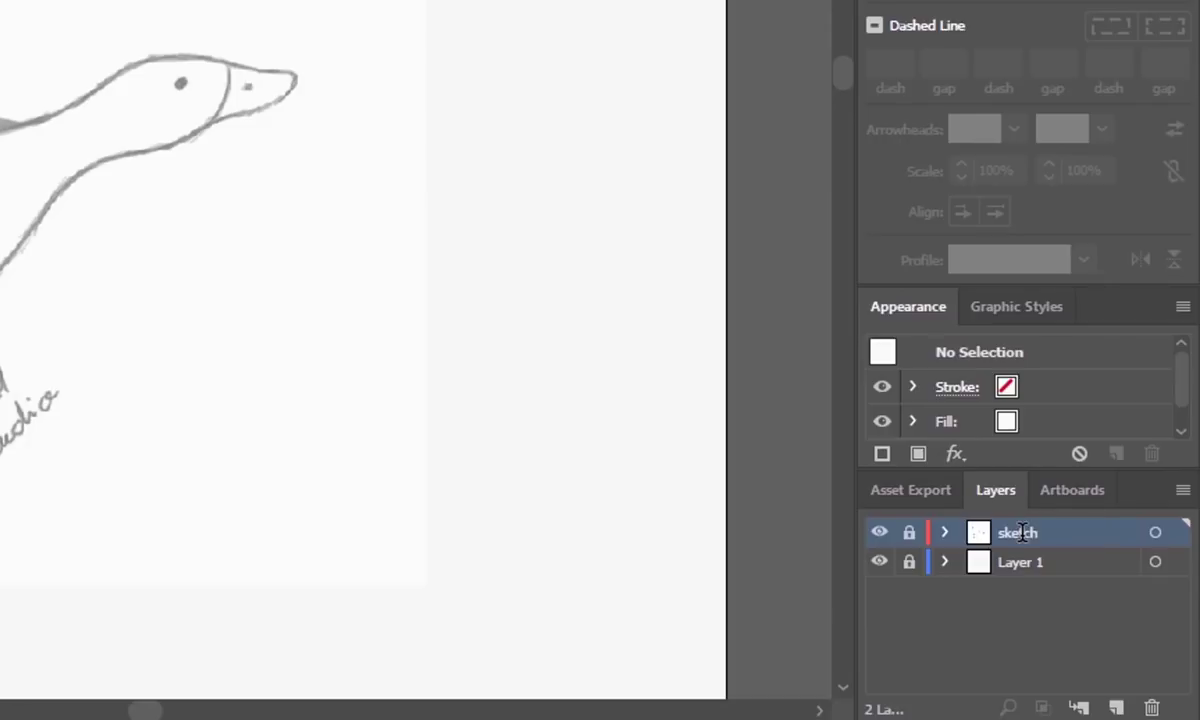
# Create a new layer above the sketch layer and name it "golden ration".
pyautogui.click(1116, 708)
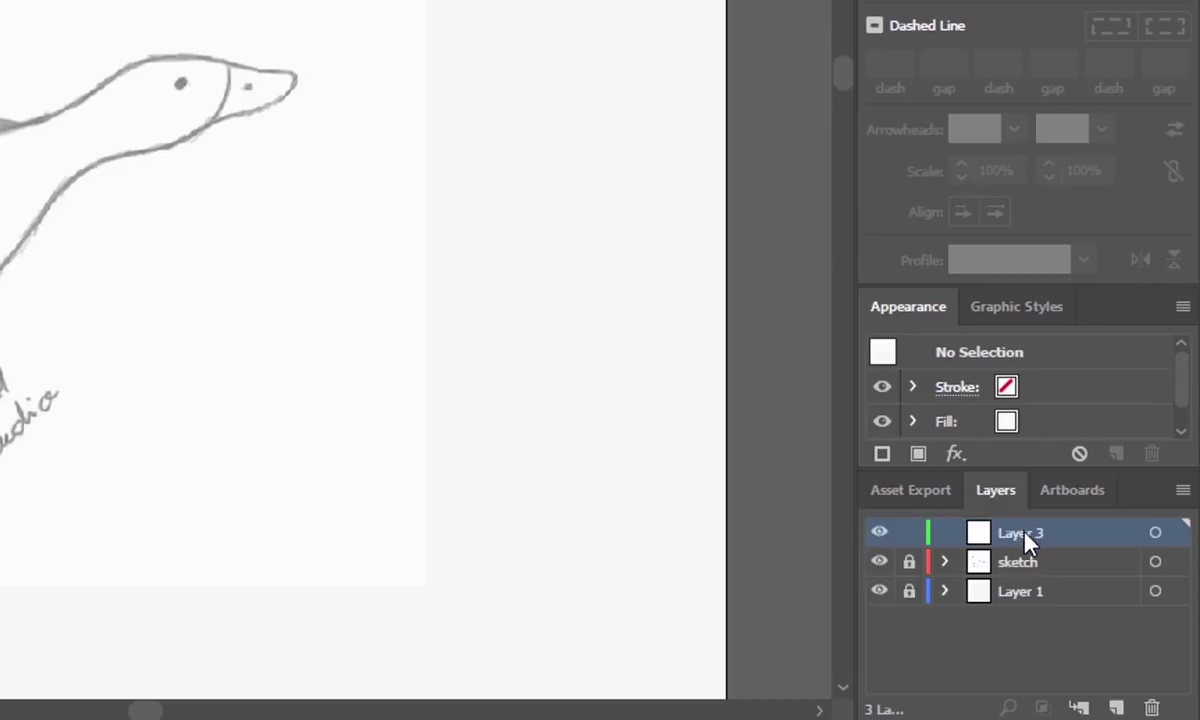
pyautogui.doubleClick(1025, 535)
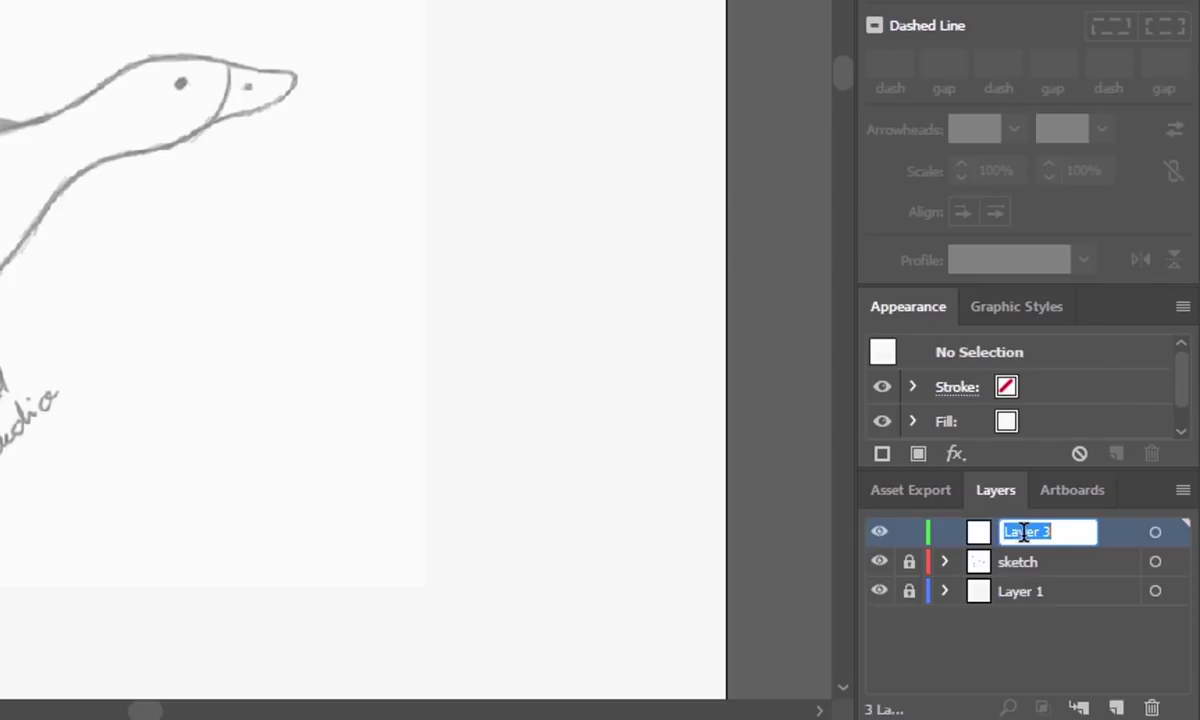
pyautogui.write('golden ration')
pyautogui.press('Return')
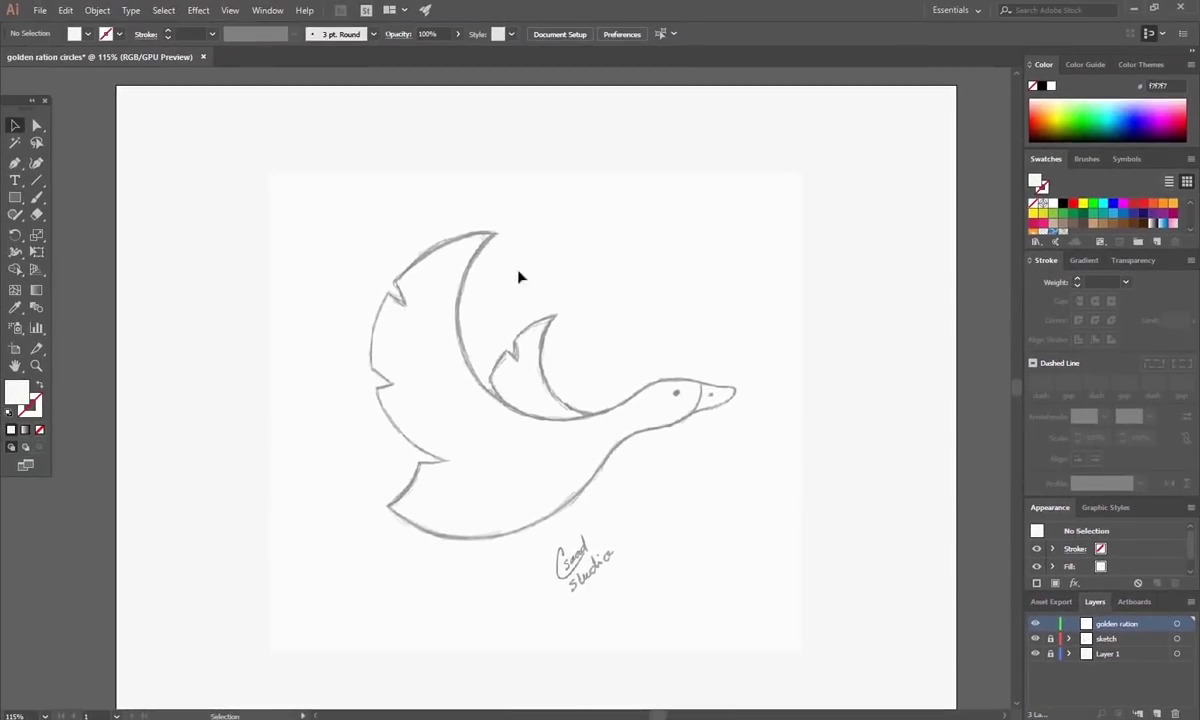
pyautogui.scroll(4, 585, 356)
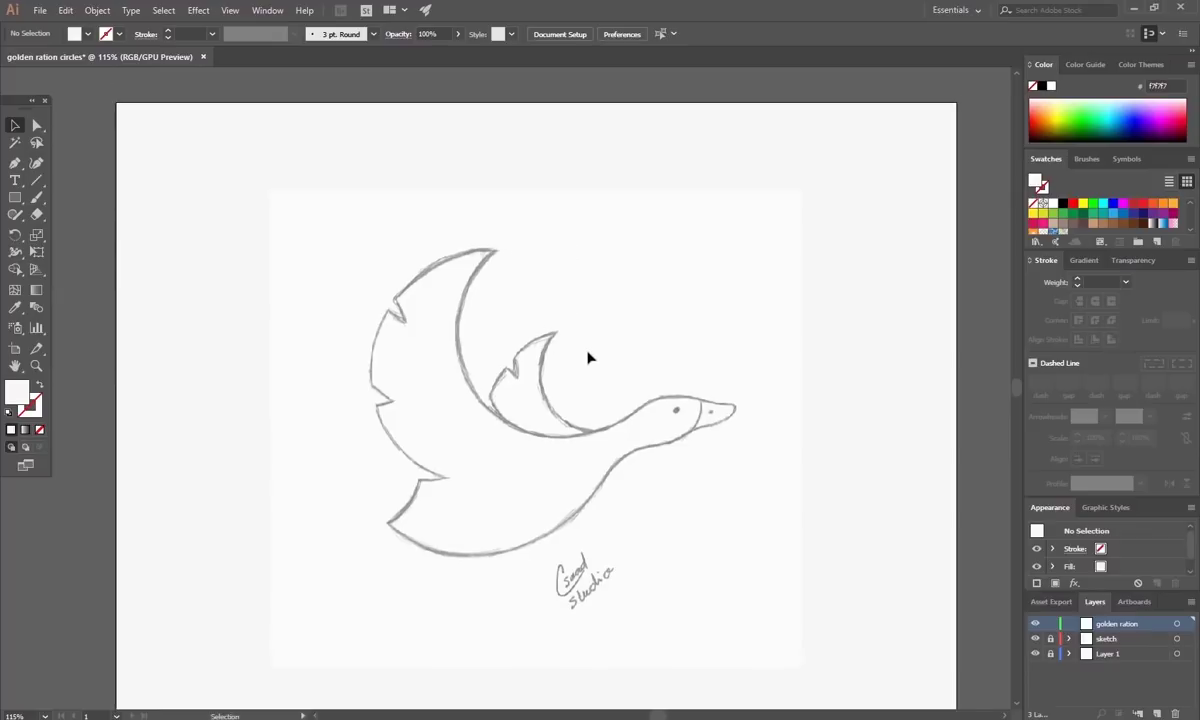
pyautogui.scroll(-6, 581, 356)
pyautogui.scroll(4, 584, 349)
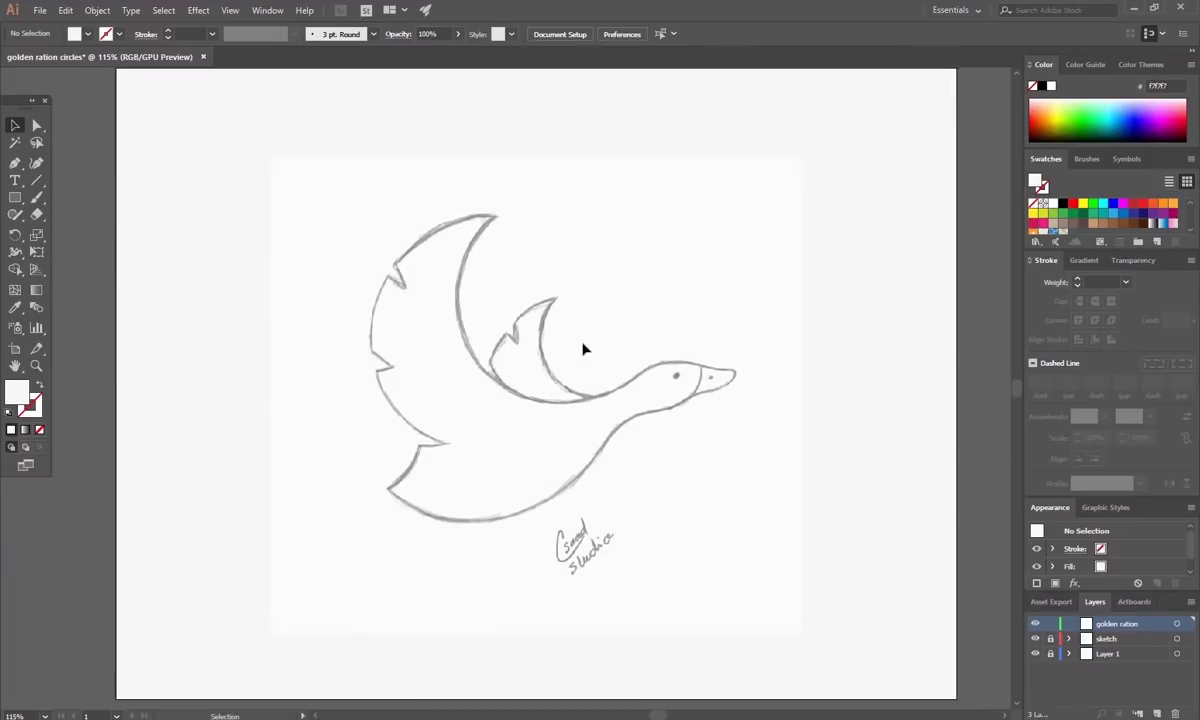
pyautogui.scroll(-2, 584, 349)
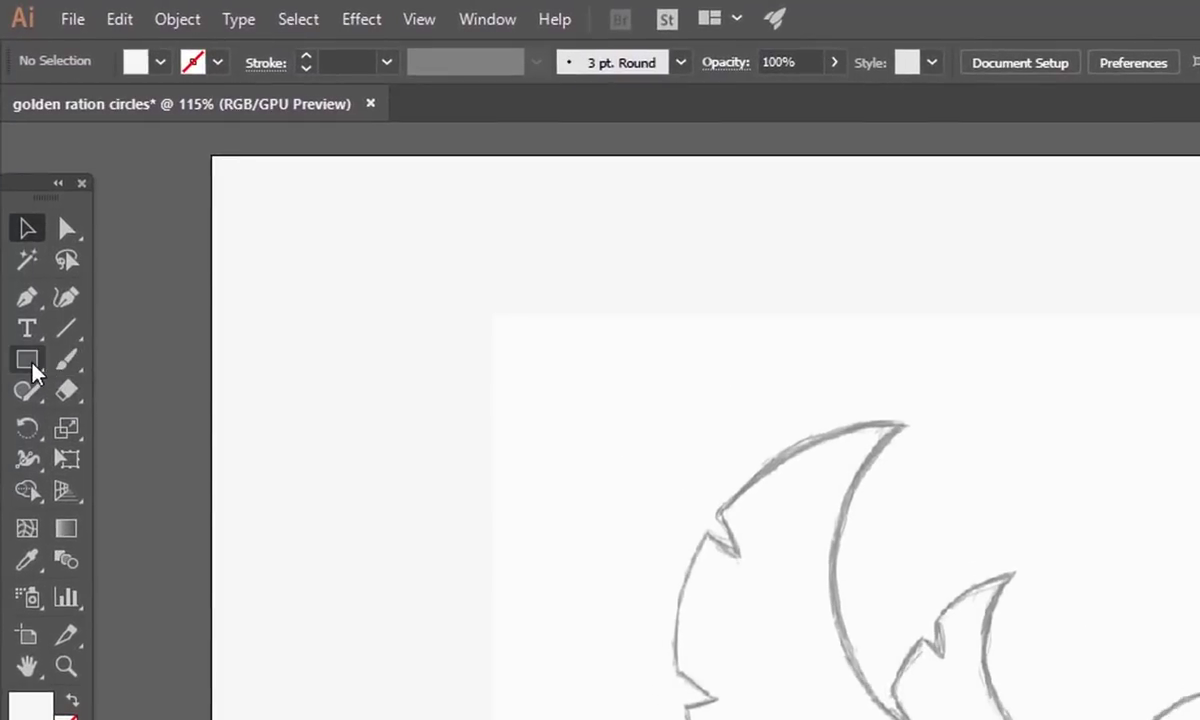
# Create a 100 × 100 px square on the golden ration layer with the Rectangle tool.
pyautogui.click(14, 202)
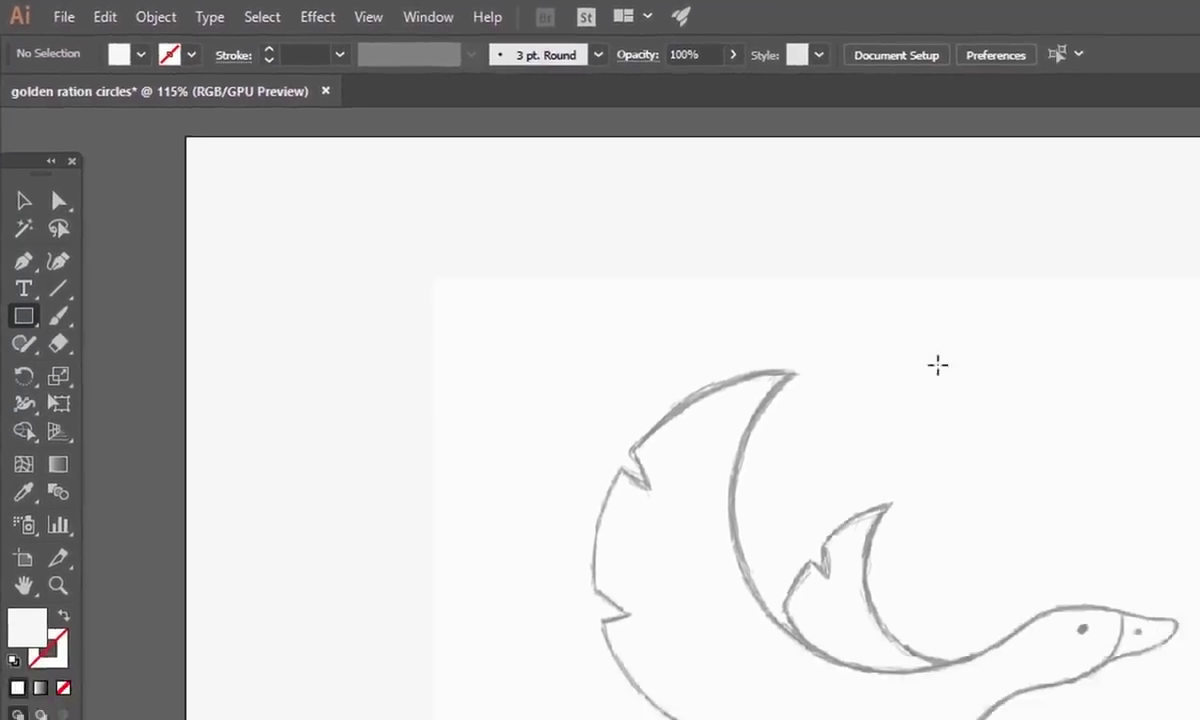
pyautogui.click(1058, 414)
pyautogui.write('100')
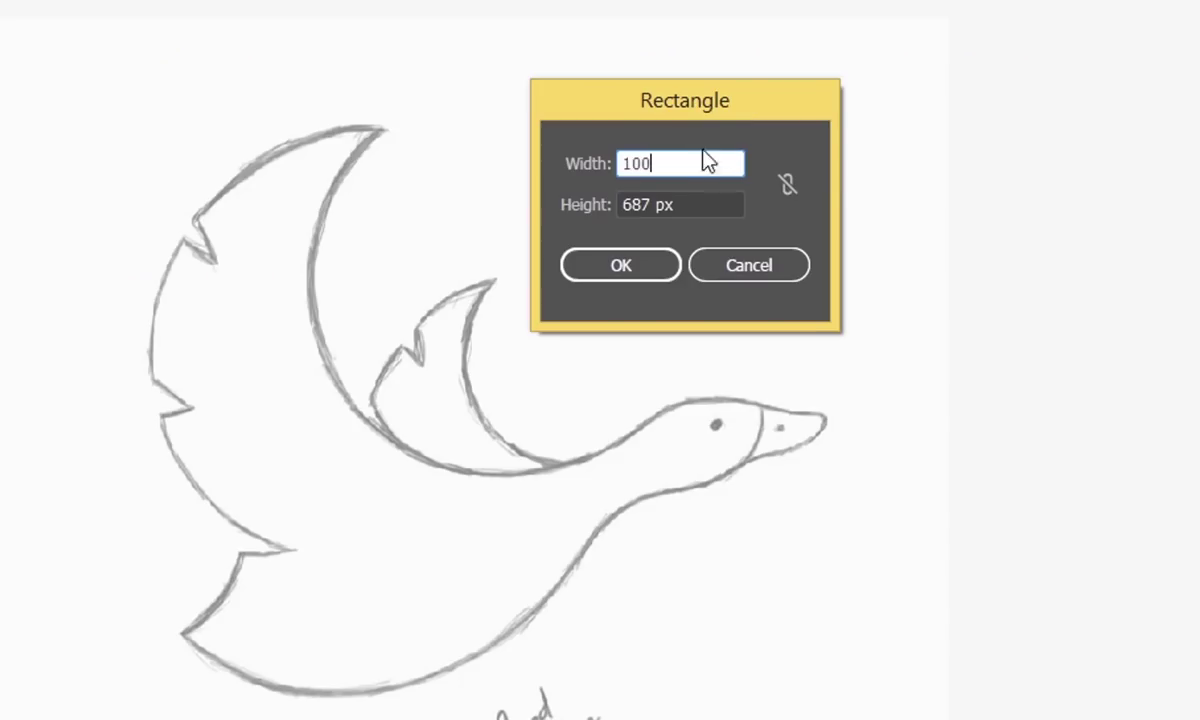
pyautogui.press('Tab')
pyautogui.write('100')
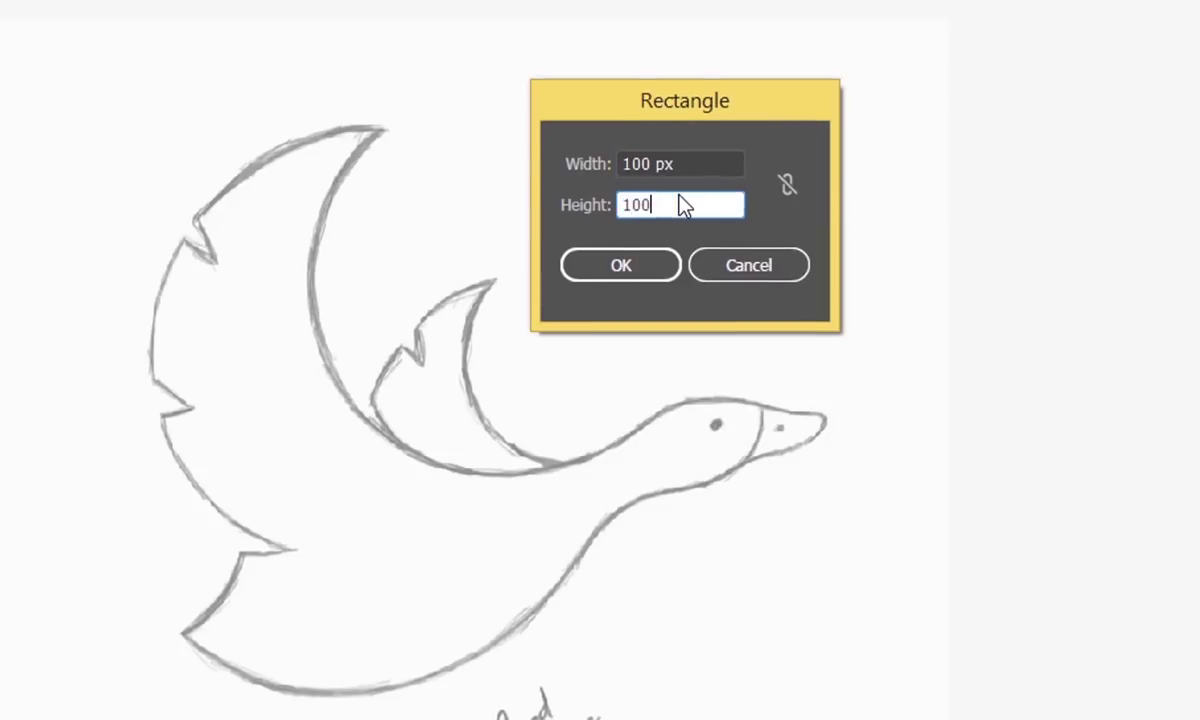
pyautogui.press('Return')
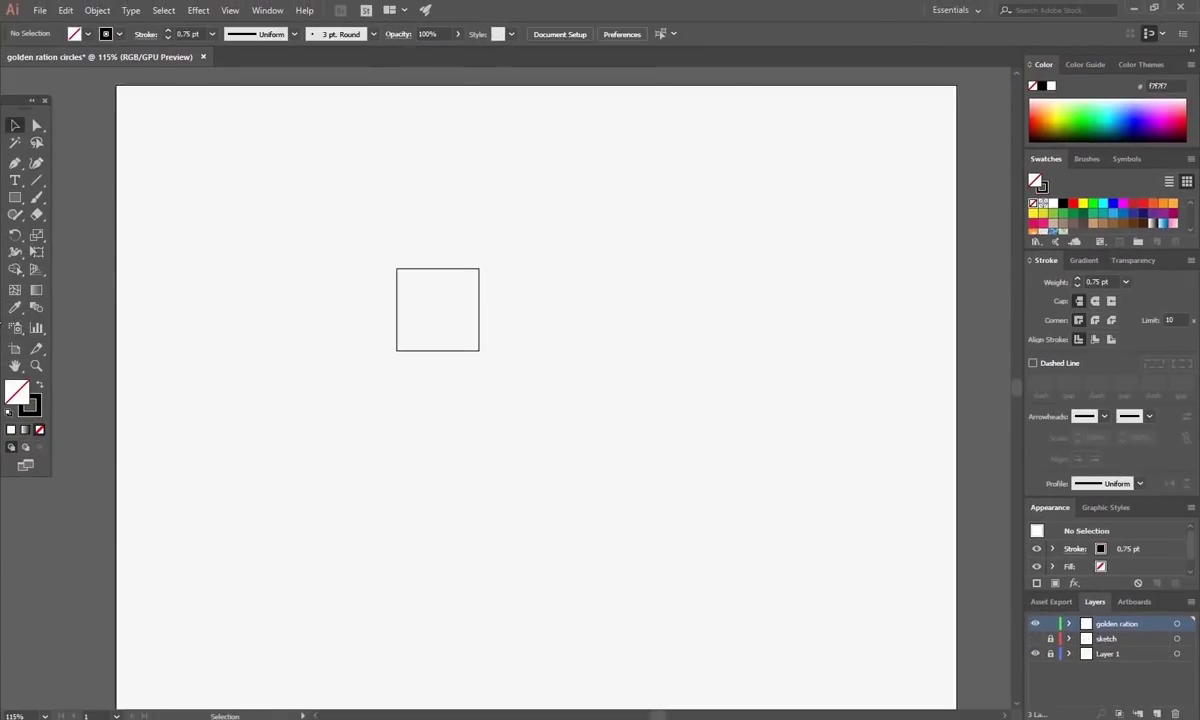
# Create a 100 × 100 px circle near the square with the Ellipse tool.
pyautogui.moveTo(15, 197); pyautogui.dragTo(64, 229)
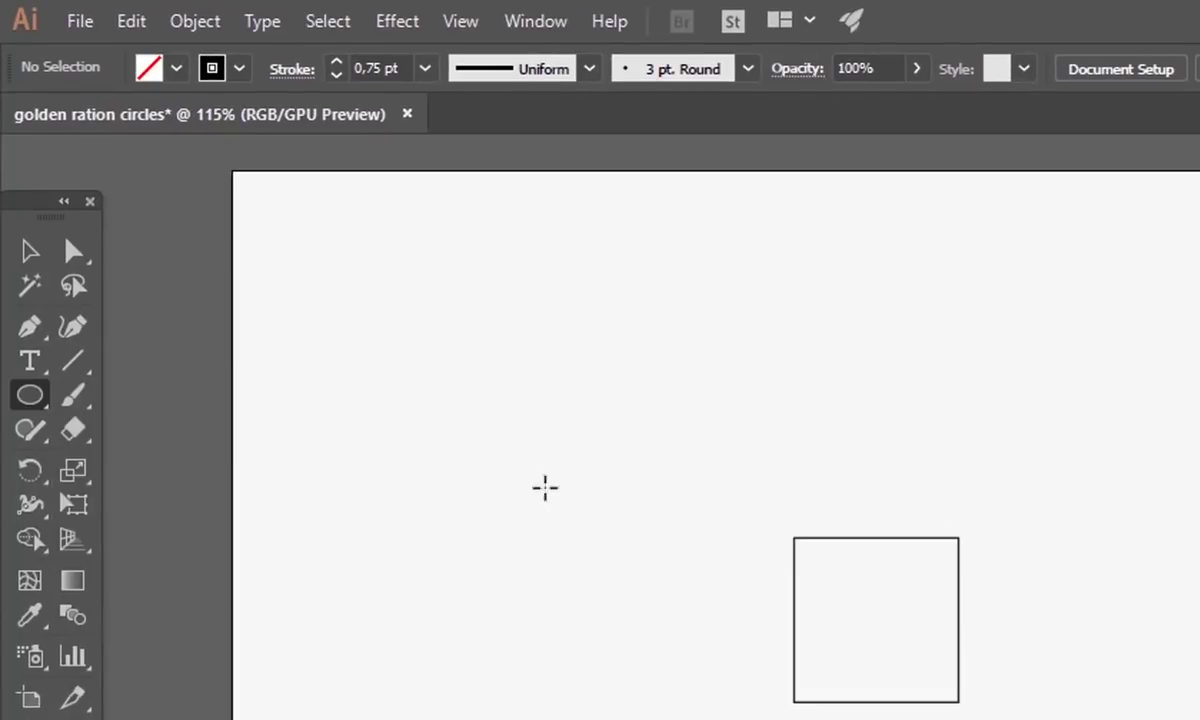
pyautogui.click(662, 514)
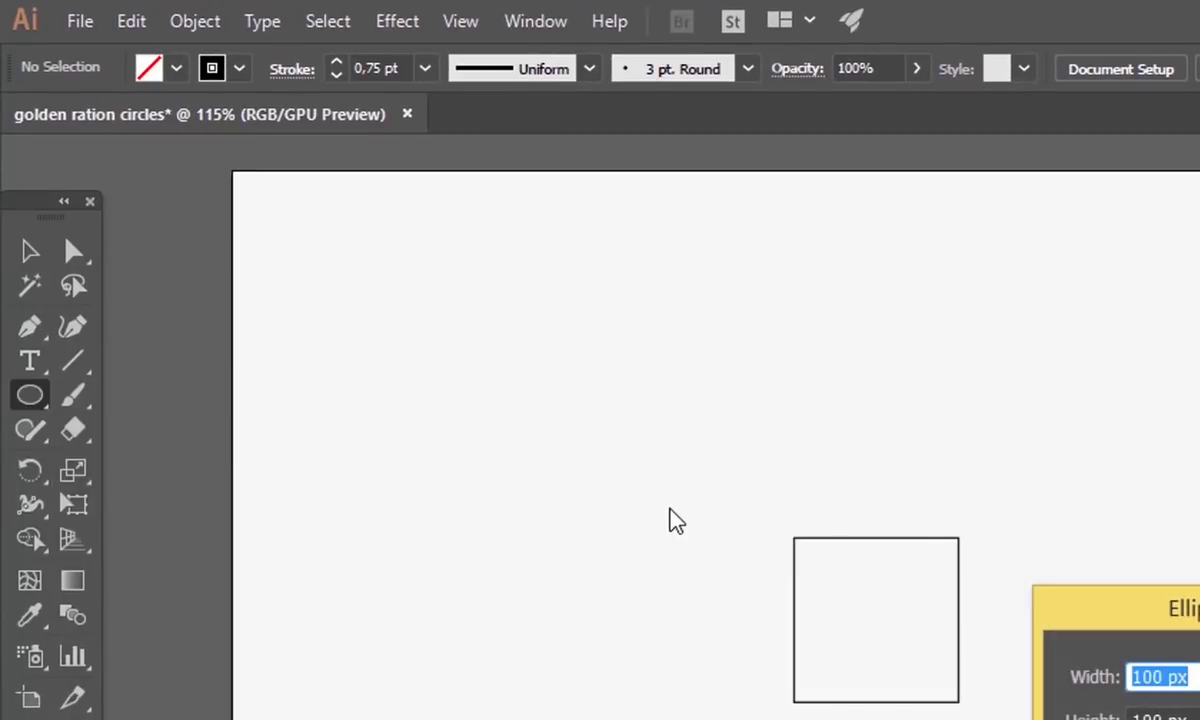
pyautogui.press('Return')
pyautogui.click(29, 251)
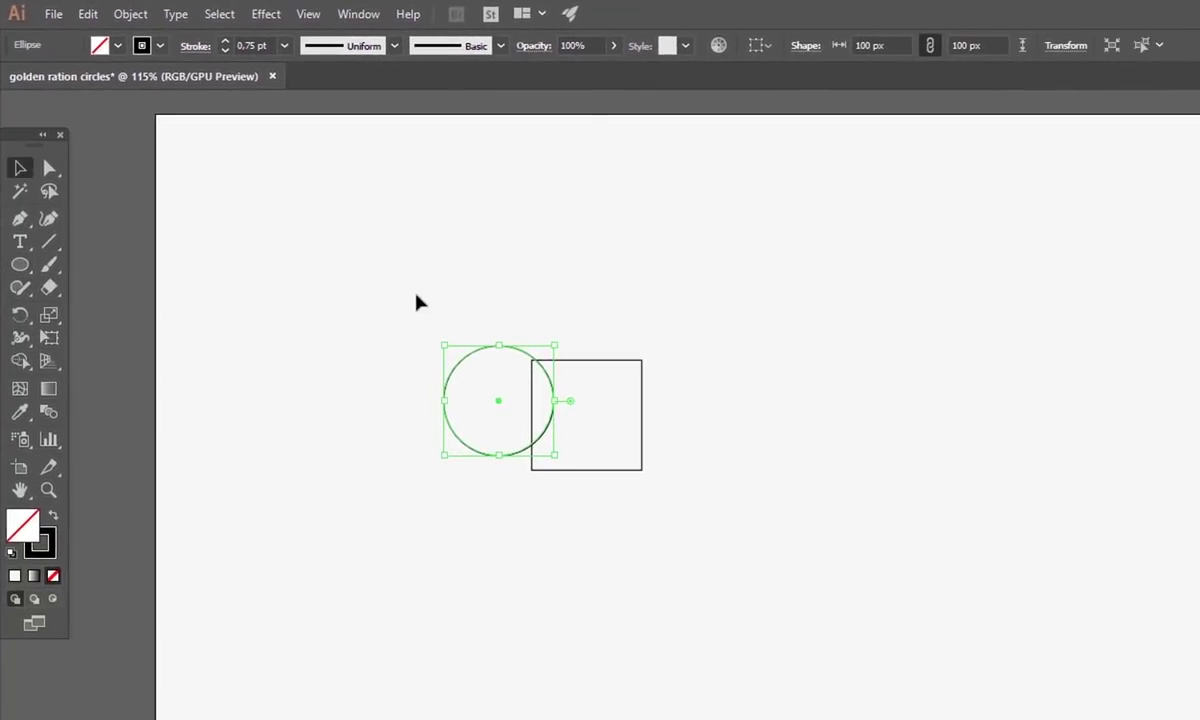
# Align the circle and the square to each other on both their horizontal and vertical centers.
pyautogui.click(996, 662)
pyautogui.hotkey('ctrl', 'a')
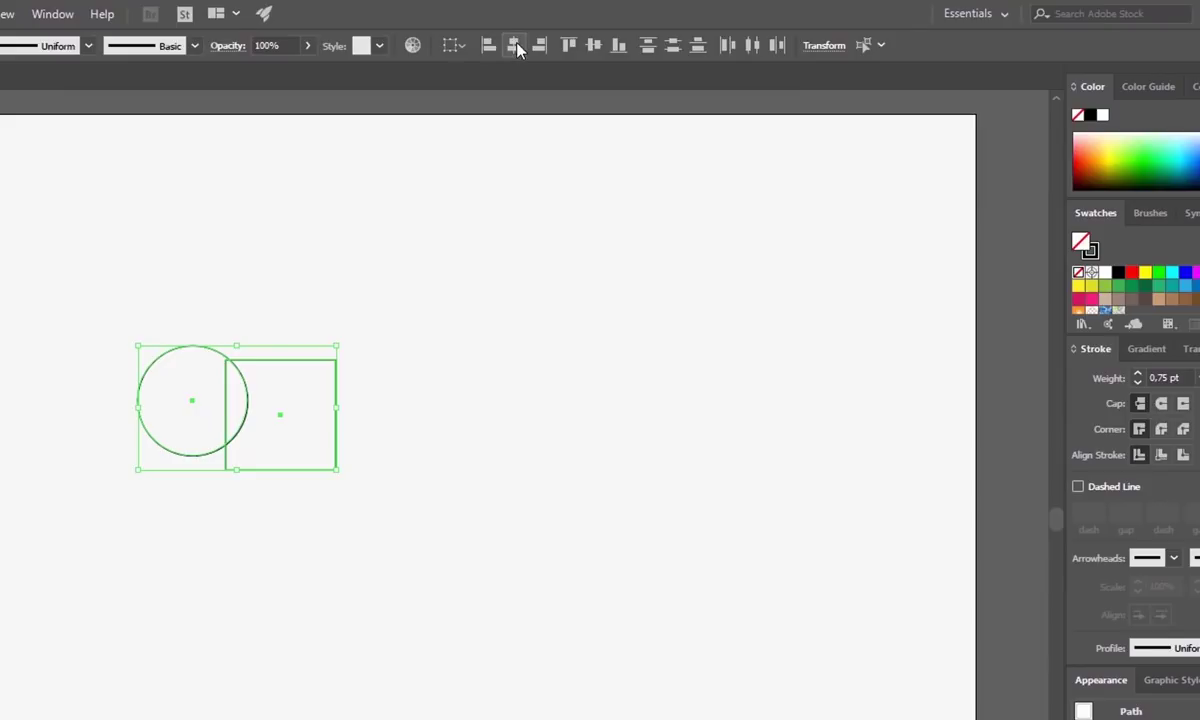
pyautogui.click(762, 45)
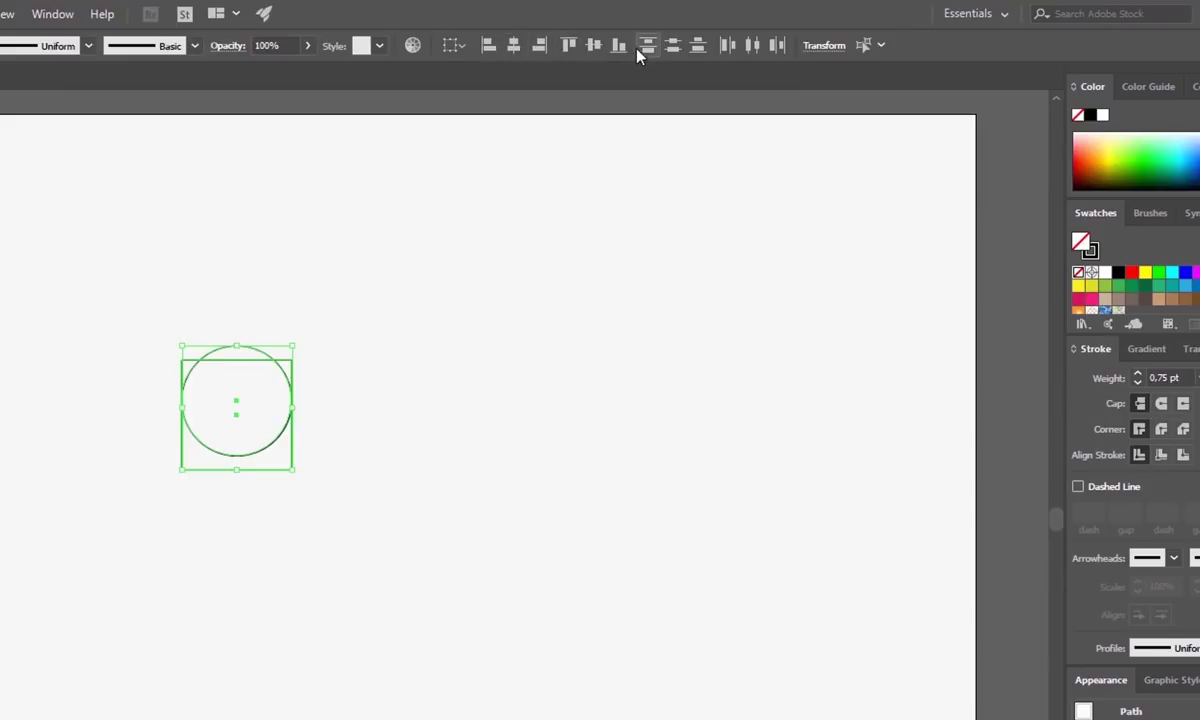
pyautogui.click(595, 47)
# Duplicate the square with its inscribed circle to the right and move the copy close beside the original.
pyautogui.moveTo(379, 300); pyautogui.dragTo(118, 519)
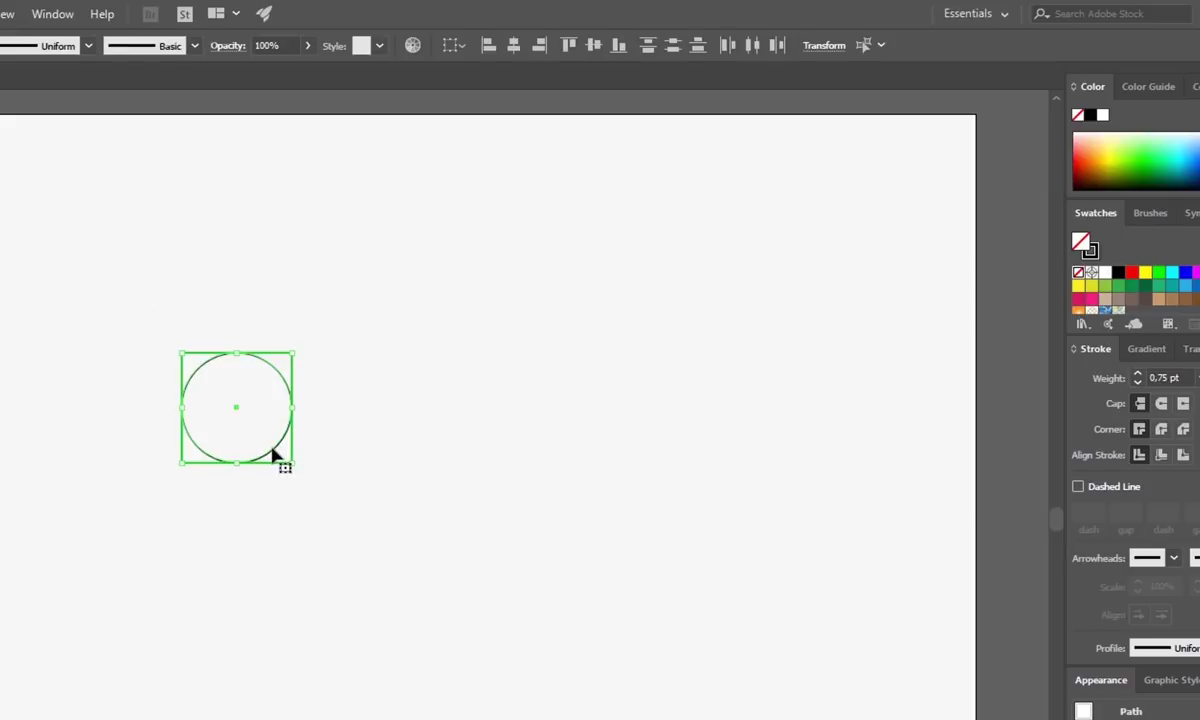
pyautogui.moveTo(272, 455); pyautogui.dragTo(410, 455)
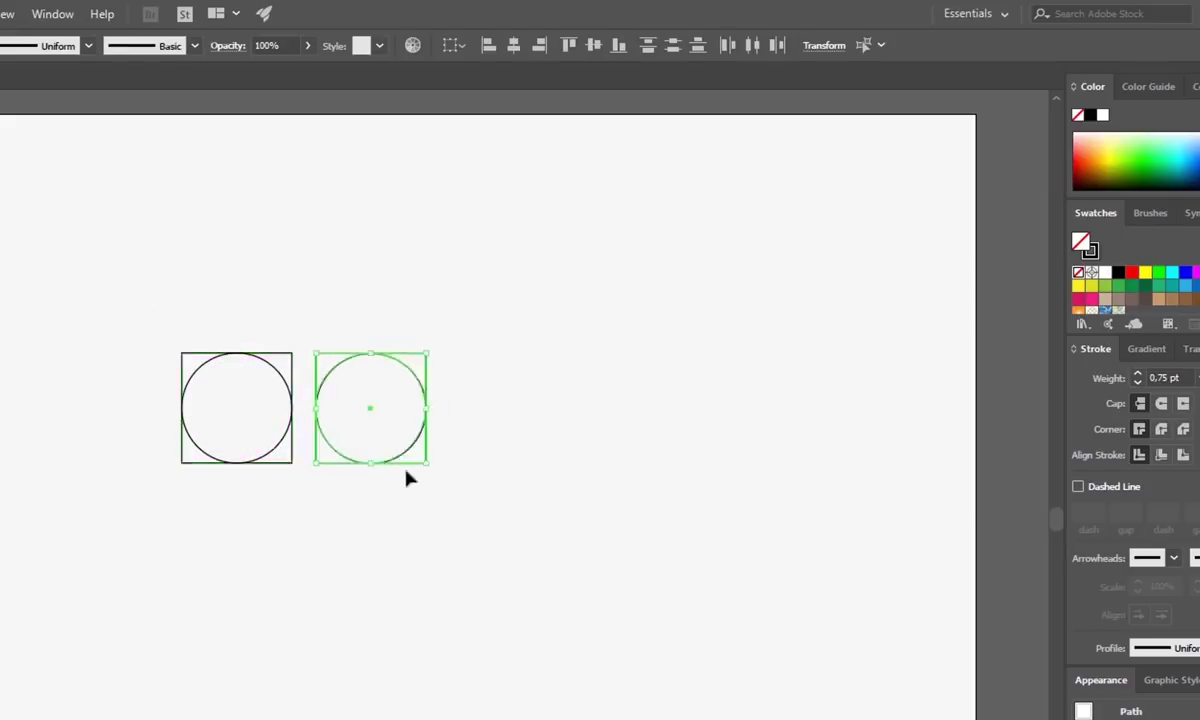
pyautogui.click(479, 524)
pyautogui.moveTo(479, 518); pyautogui.dragTo(370, 335)
pyautogui.moveTo(407, 455); pyautogui.dragTo(390, 455)
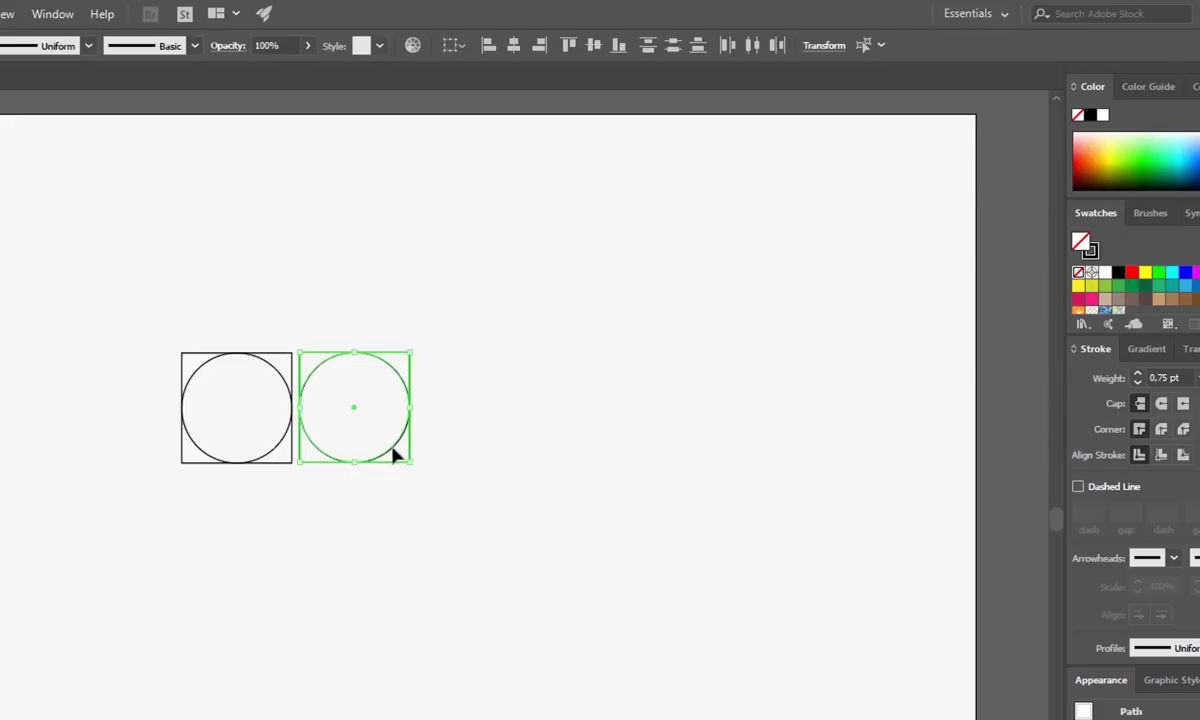
pyautogui.click(478, 434)
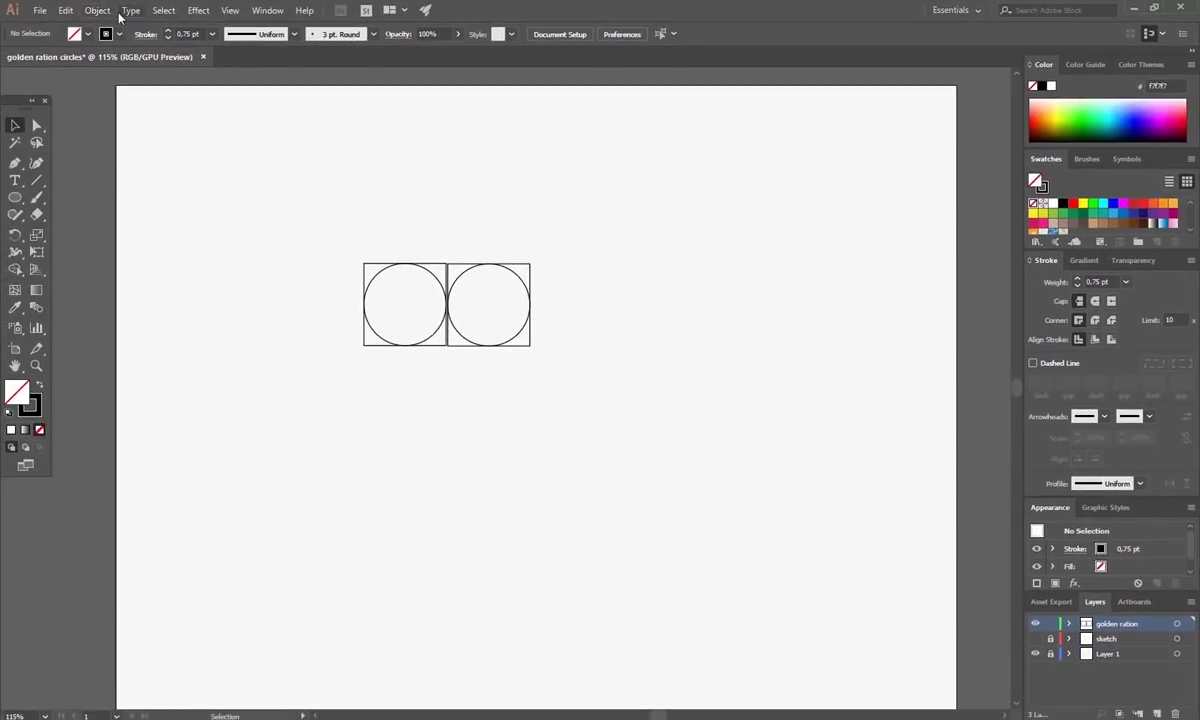
# Turn on Smart Guides and move the copied square and circle flush against the original square's right edge.
pyautogui.click(230, 10)
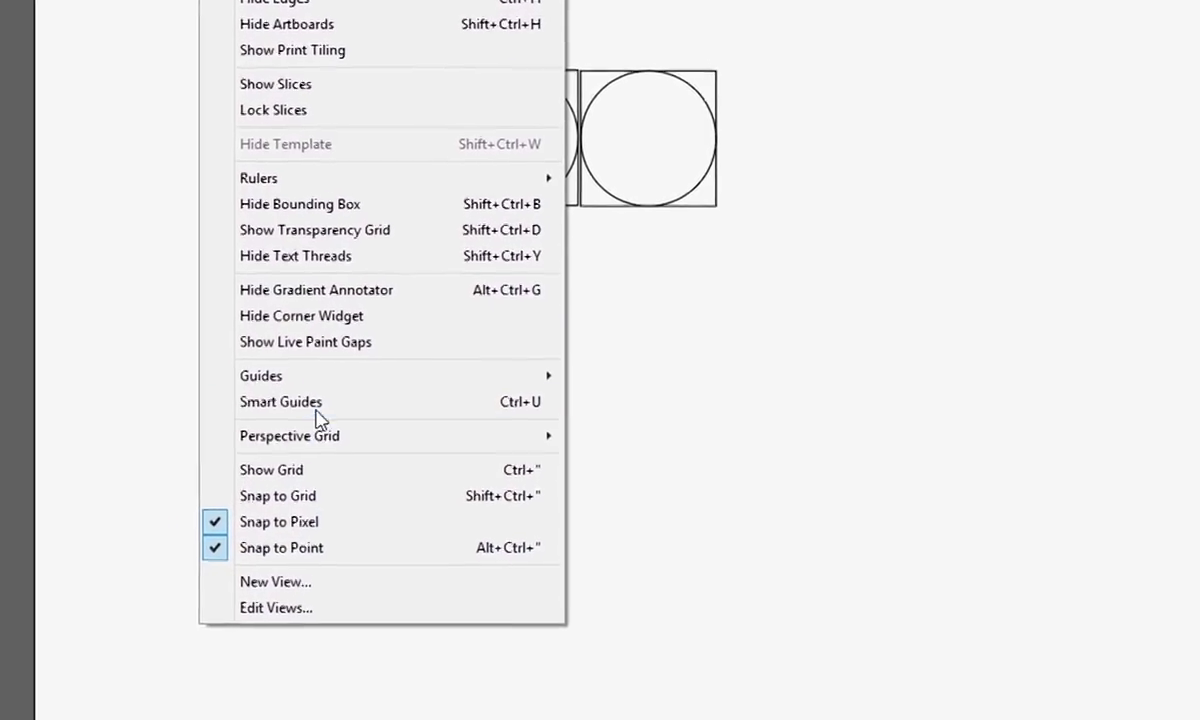
pyautogui.click(316, 405)
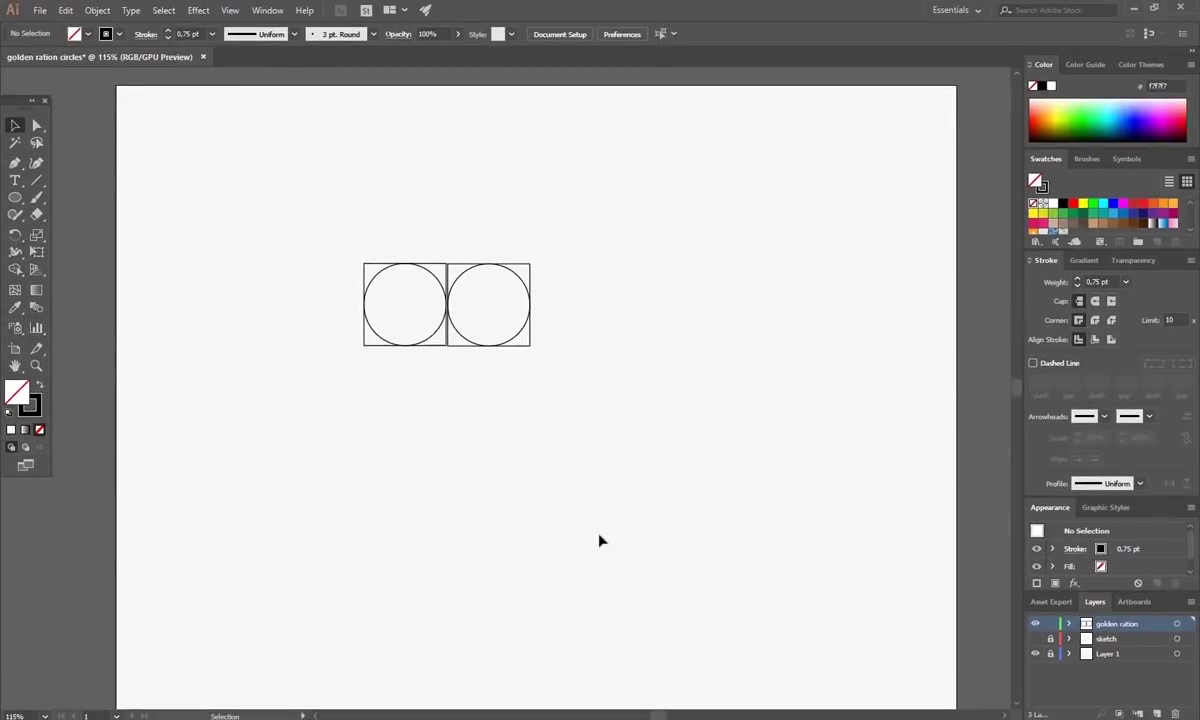
pyautogui.hotkey('ctrl', '=')
pyautogui.hotkey('ctrl', '=')
pyautogui.hotkey('ctrl', '=')
pyautogui.moveTo(568, 458); pyautogui.dragTo(680, 688)
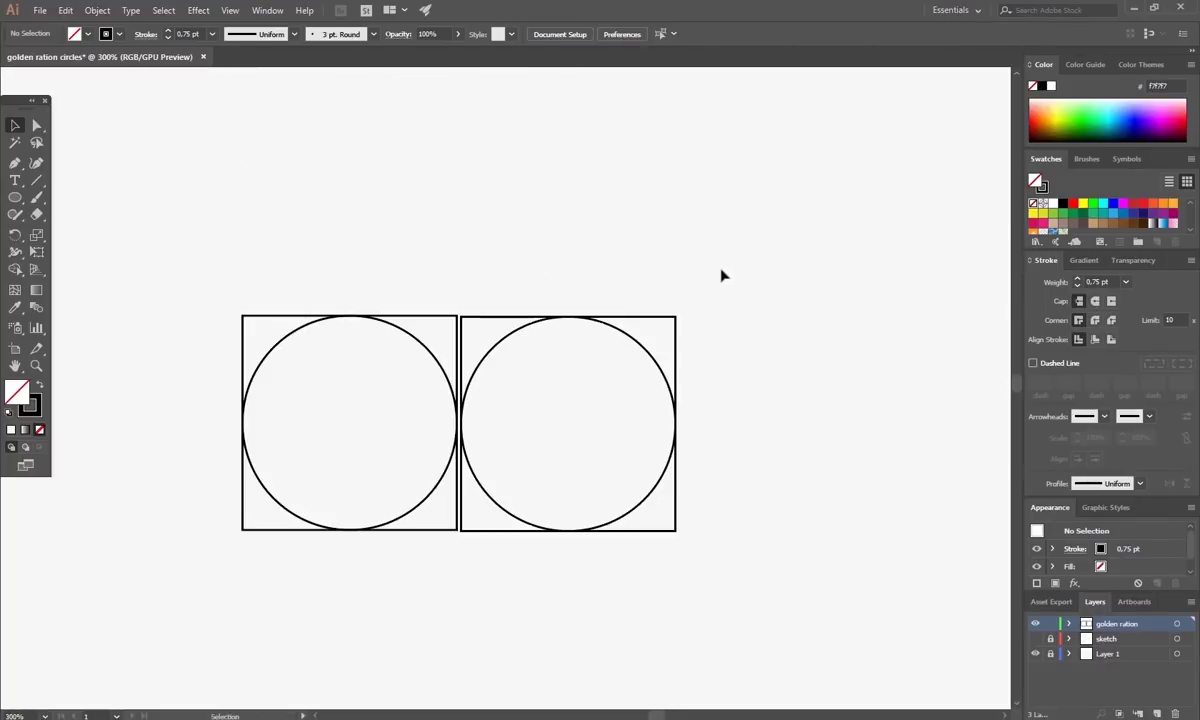
pyautogui.moveTo(723, 263); pyautogui.dragTo(539, 587)
pyautogui.moveTo(562, 532)
pyautogui.mouseDown()
pyautogui.moveTo(632, 531)
pyautogui.moveTo(556, 532)
pyautogui.mouseUp()
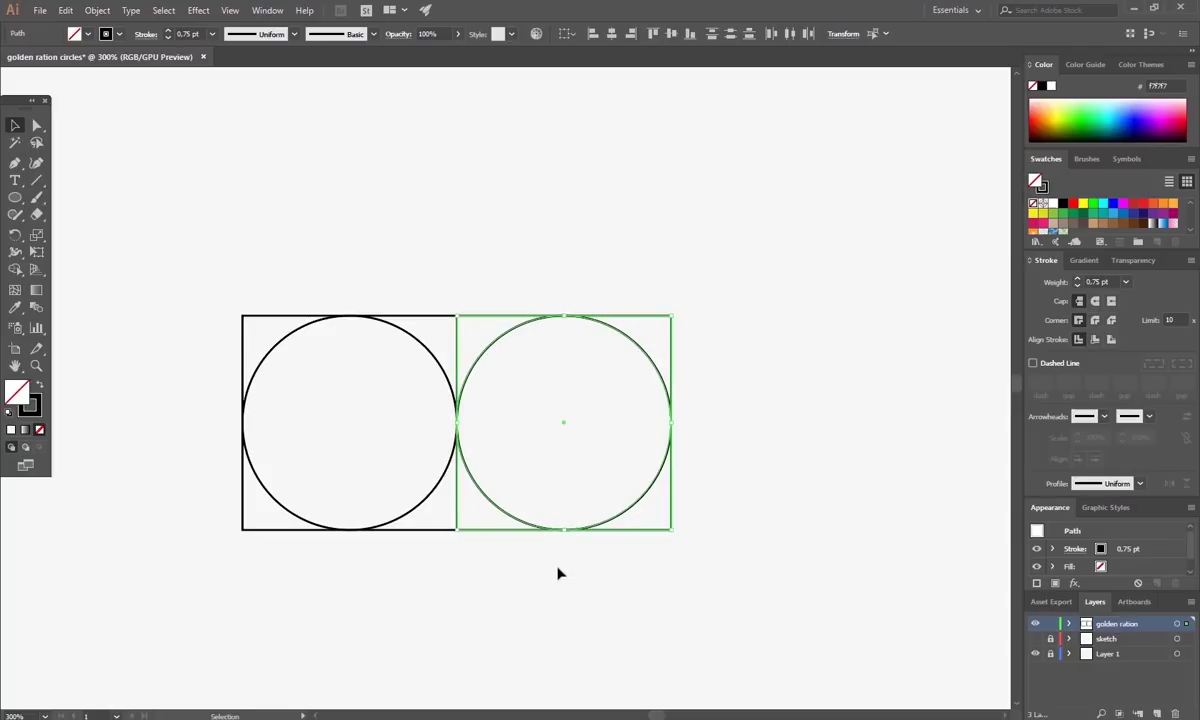
pyautogui.click(558, 577)
# Create a 200 × 200 px square below the two small squares with the Rectangle tool.
pyautogui.scroll(-5, 755, 494)
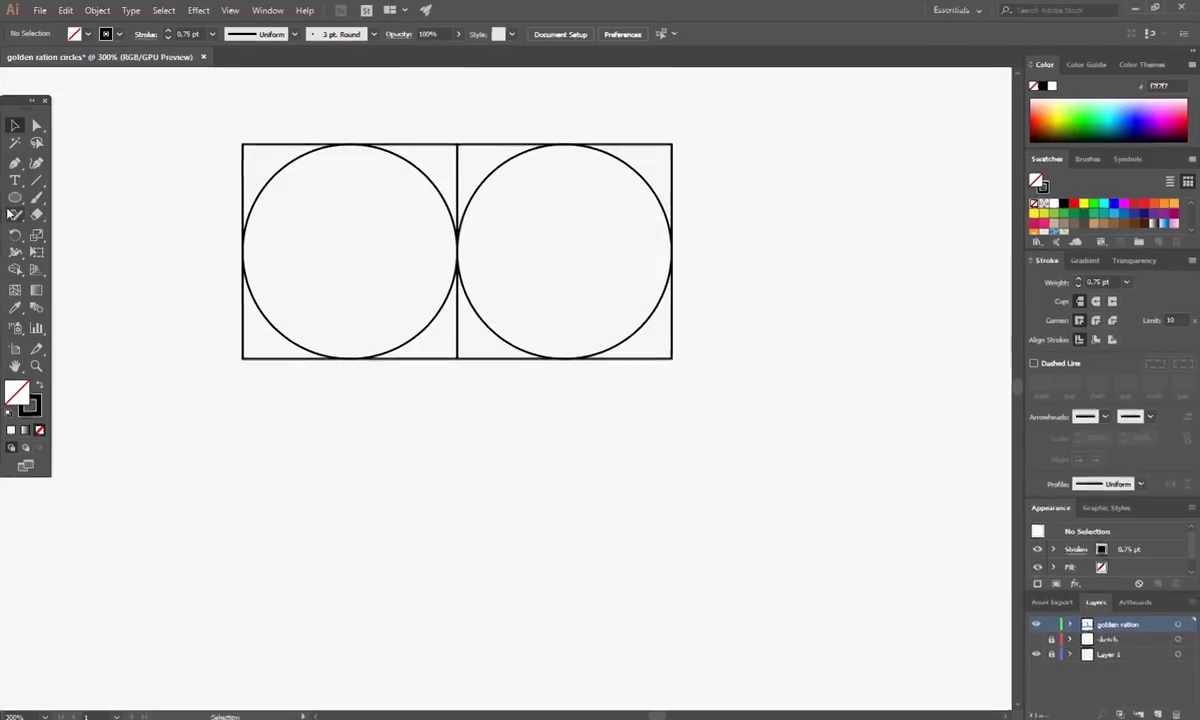
pyautogui.moveTo(15, 197); pyautogui.dragTo(87, 195)
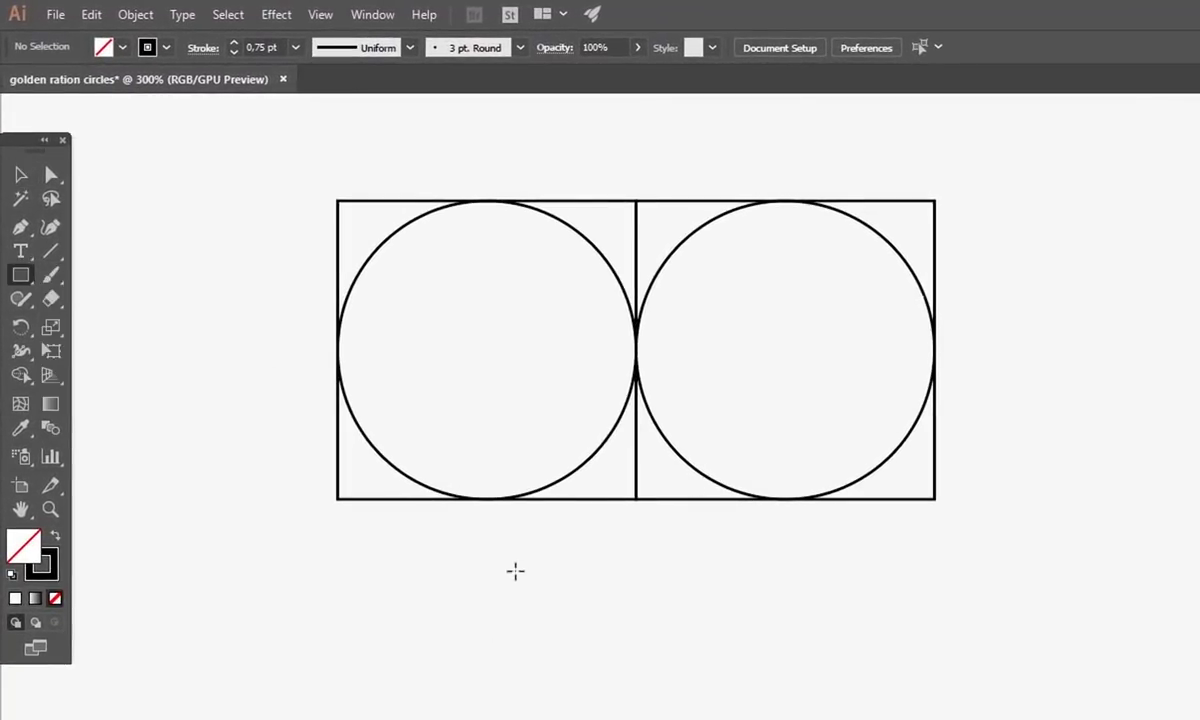
pyautogui.click(500, 610)
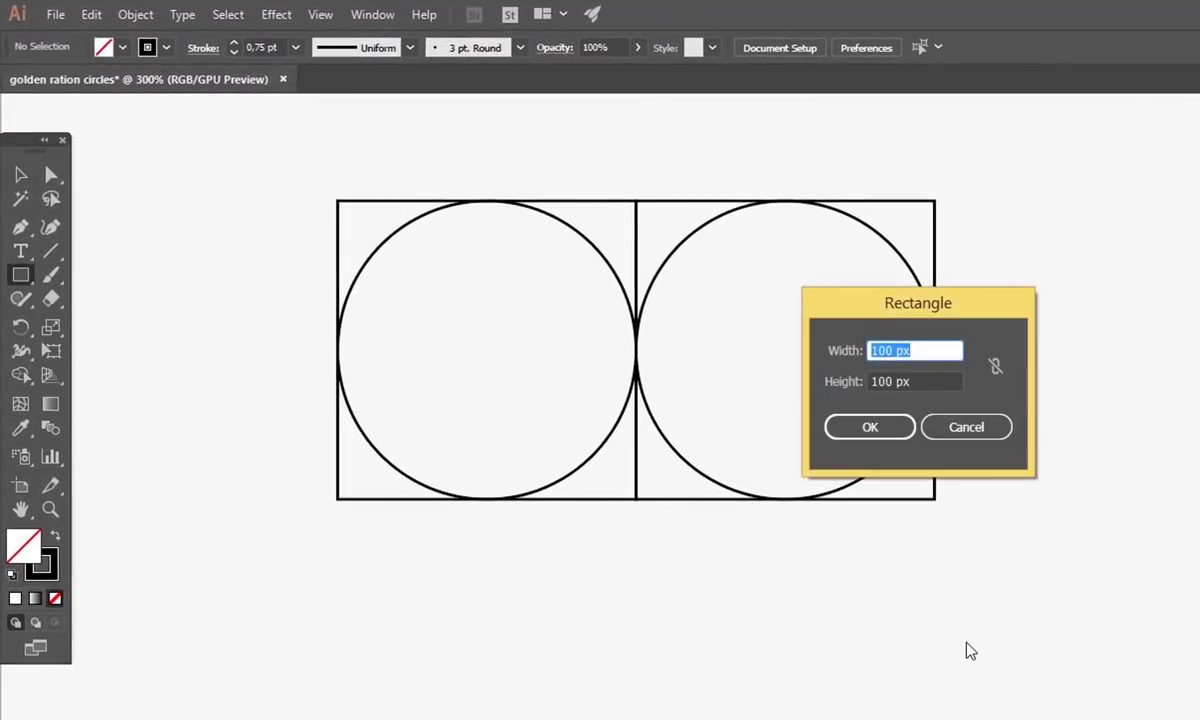
pyautogui.write('200')
pyautogui.press('Tab')
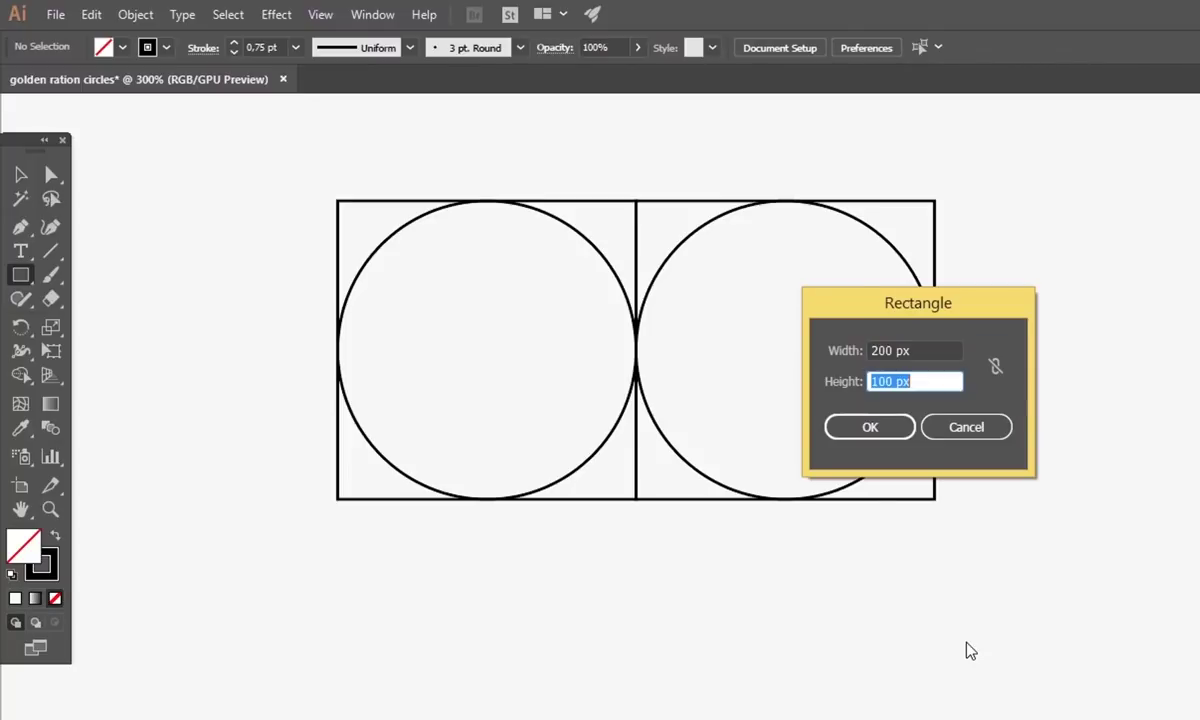
pyautogui.write('200')
pyautogui.press('Return')
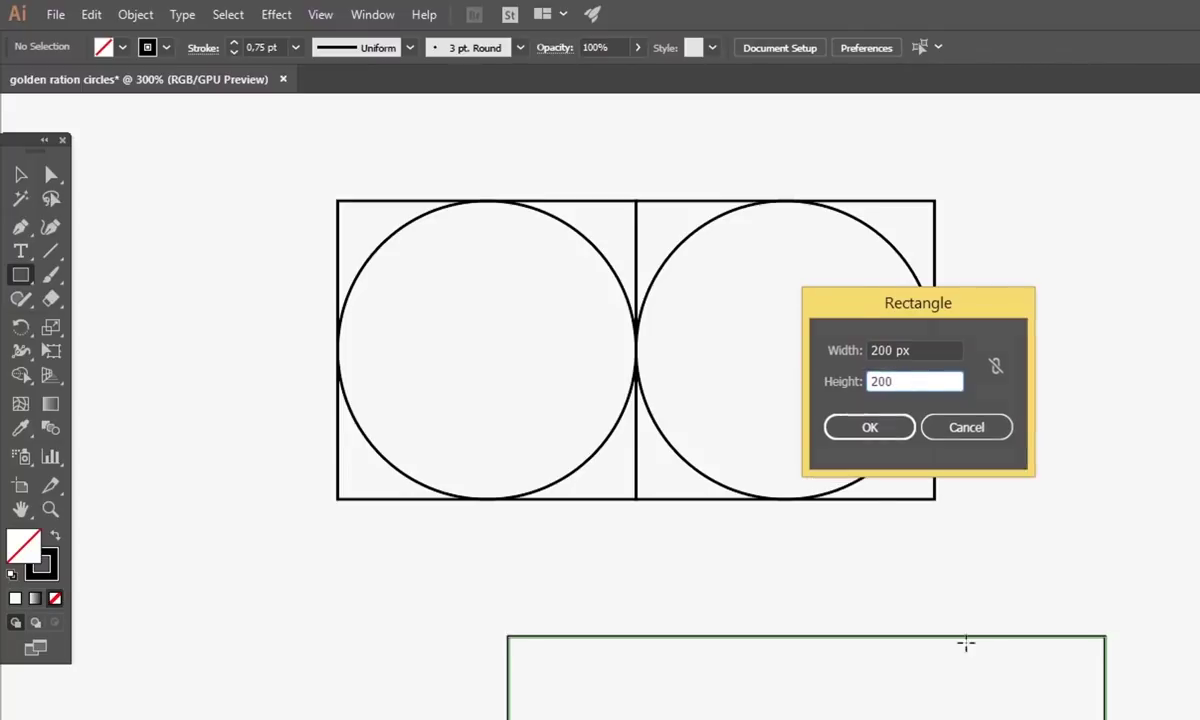
pyautogui.click(15, 137)
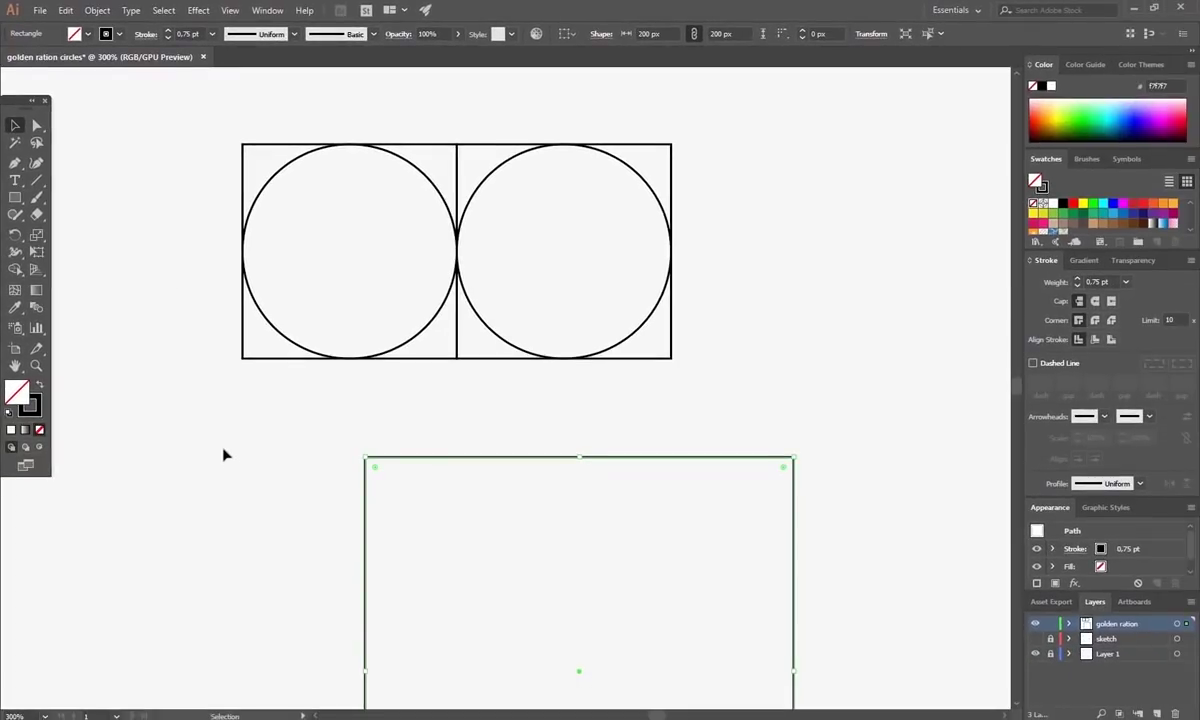
# Create a 200 × 200 px circle near the large square with the Ellipse tool.
pyautogui.click(229, 457)
pyautogui.moveTo(15, 197); pyautogui.dragTo(76, 232)
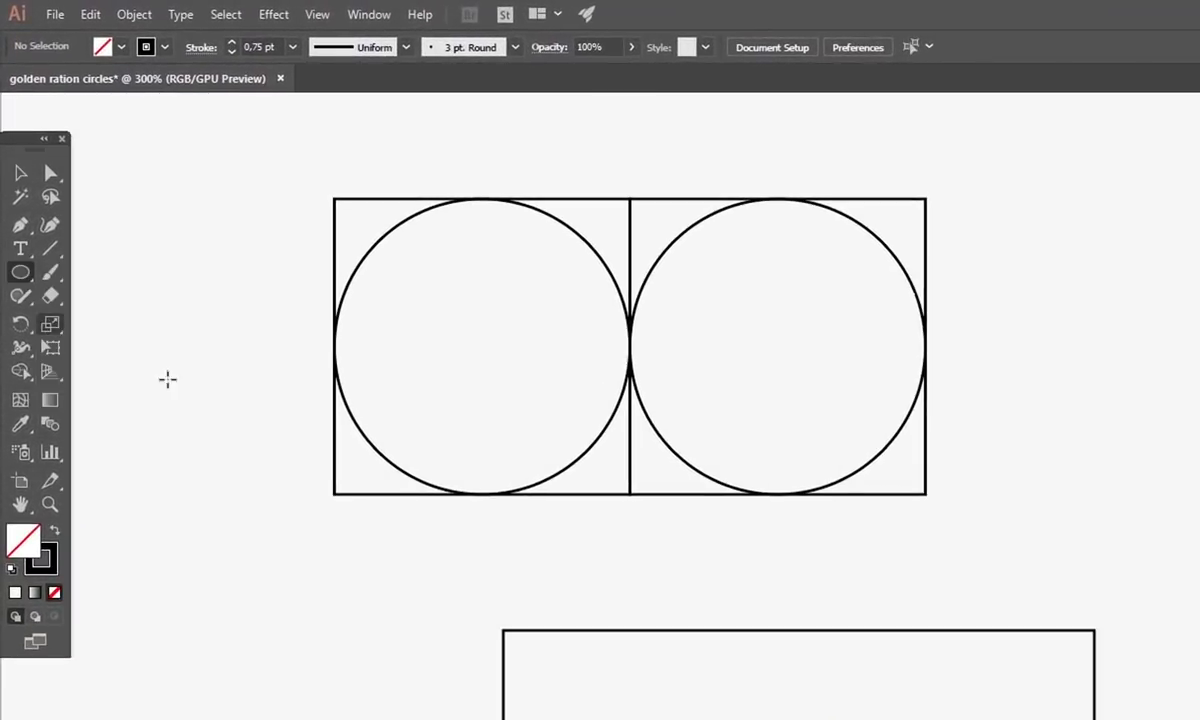
pyautogui.click(284, 485)
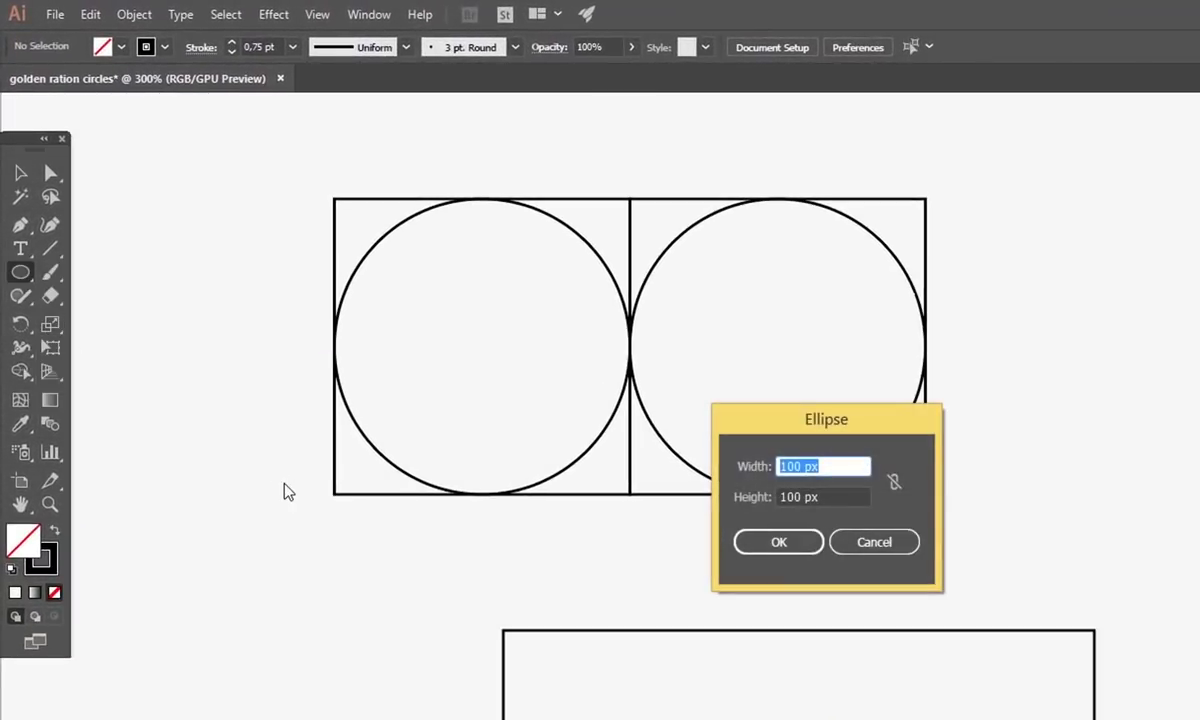
pyautogui.write('200')
pyautogui.press('Tab')
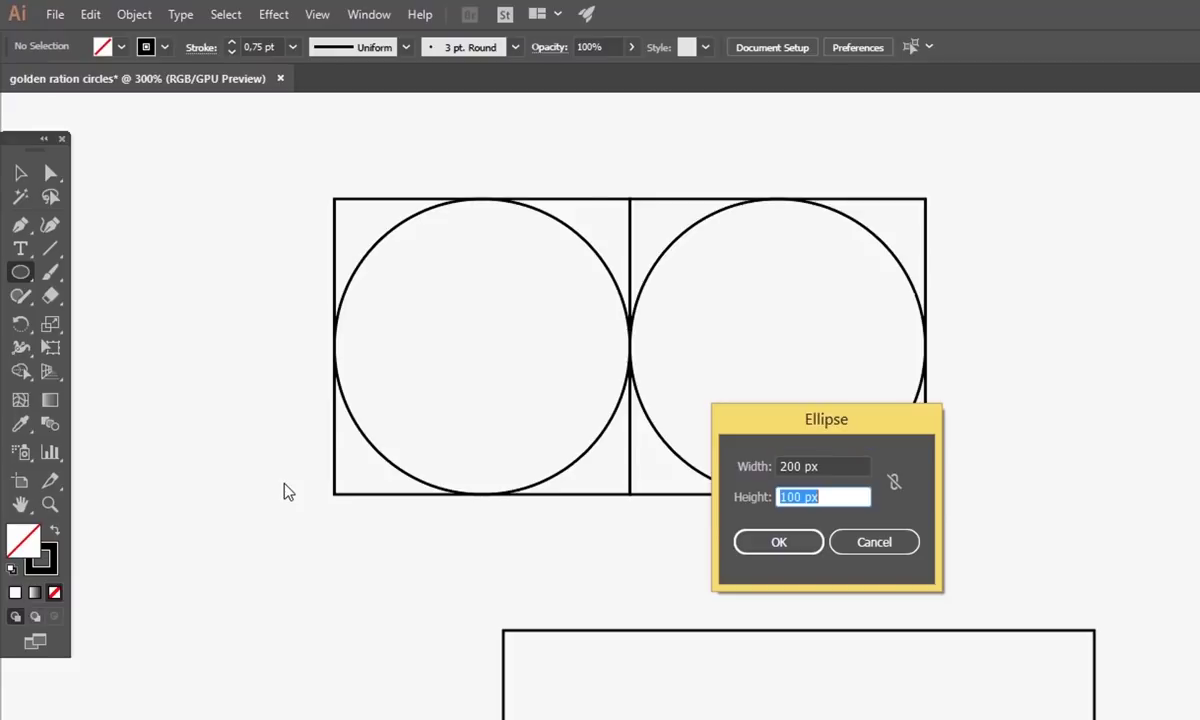
pyautogui.write('200')
pyautogui.press('Return')
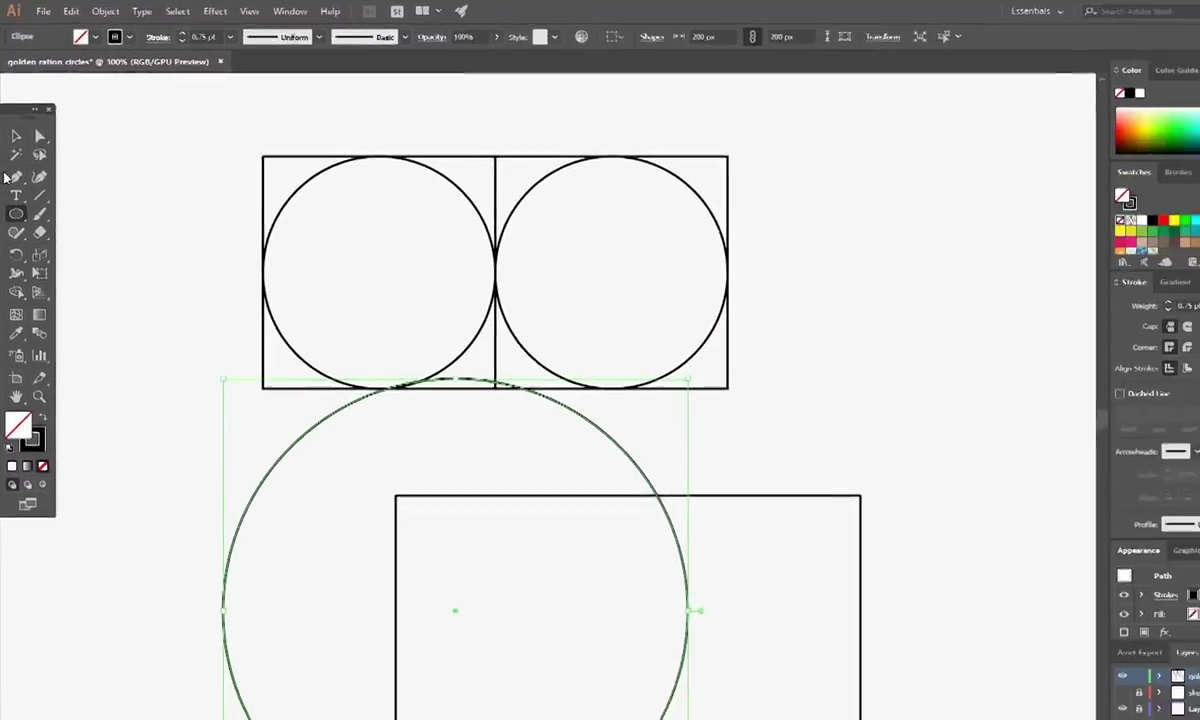
# Center the 200 px circle and square on each other and move the pair flush beneath the two small squares.
pyautogui.click(20, 173)
pyautogui.click(248, 580)
pyautogui.moveTo(179, 420); pyautogui.dragTo(667, 554)
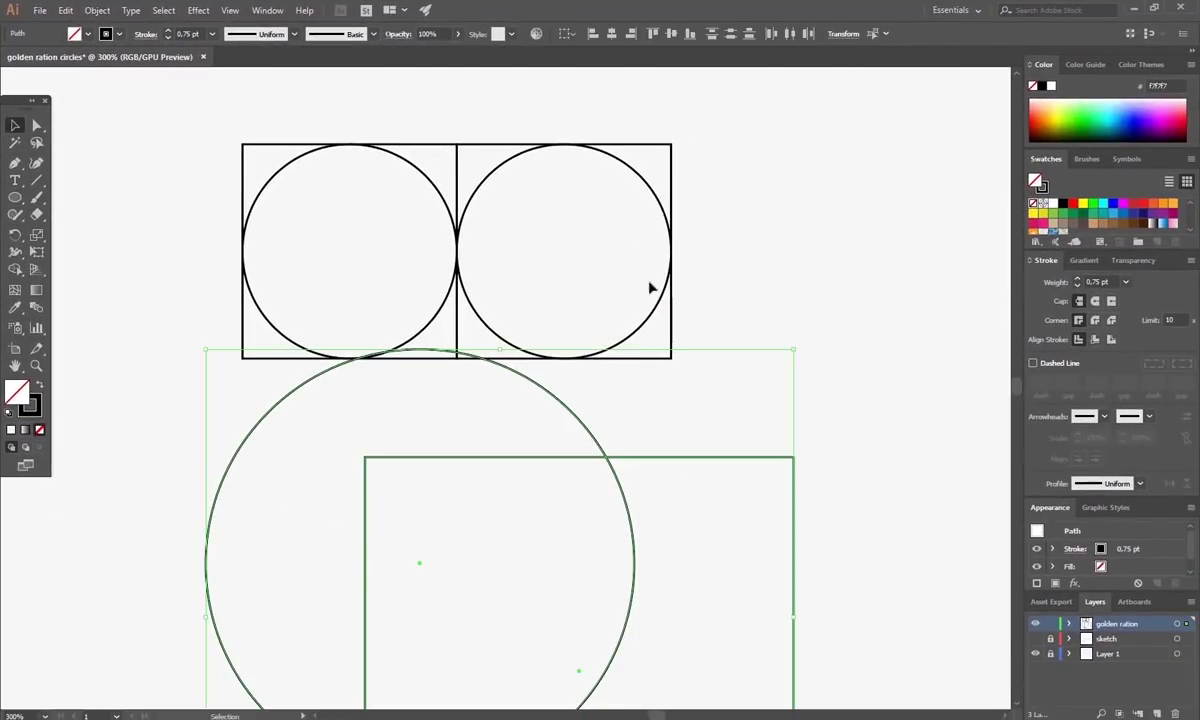
pyautogui.click(614, 34)
pyautogui.click(671, 34)
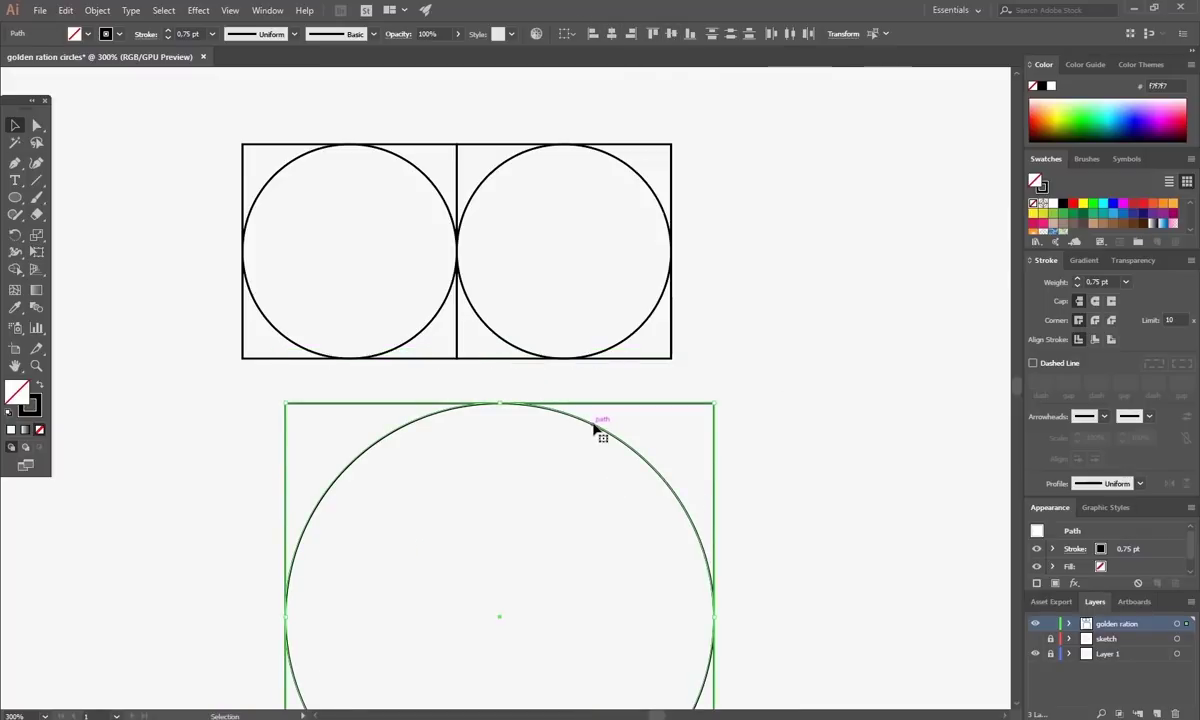
pyautogui.moveTo(596, 430); pyautogui.dragTo(553, 385)
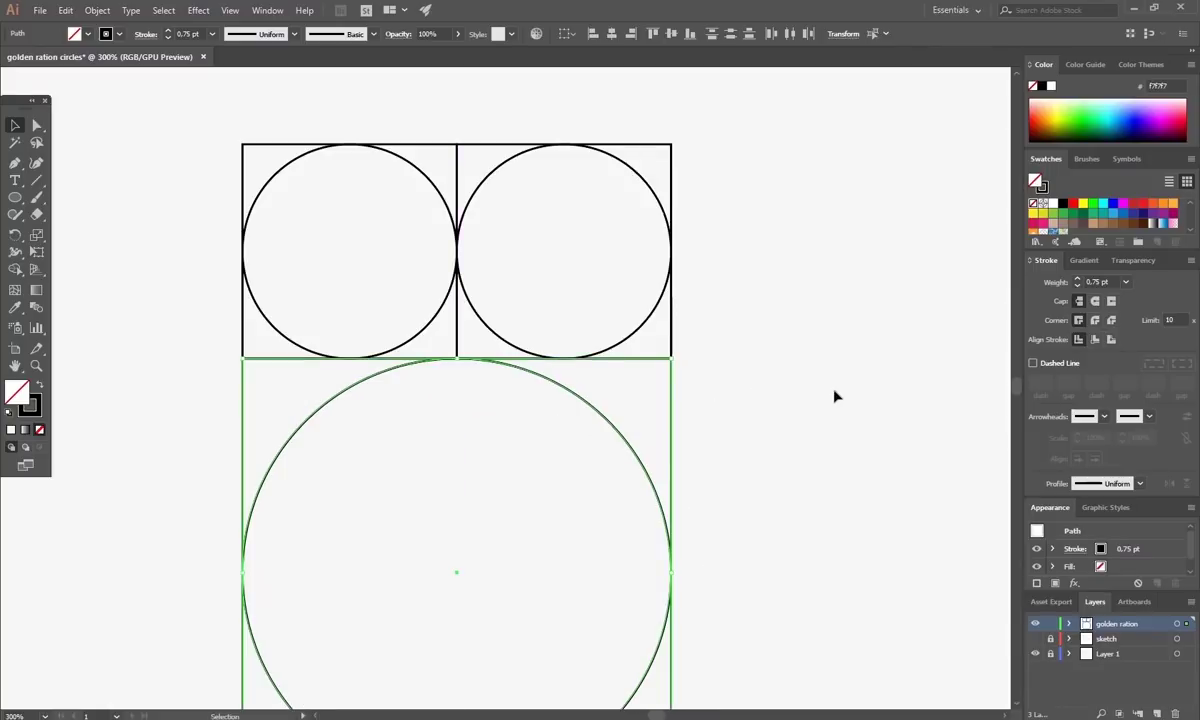
pyautogui.click(817, 397)
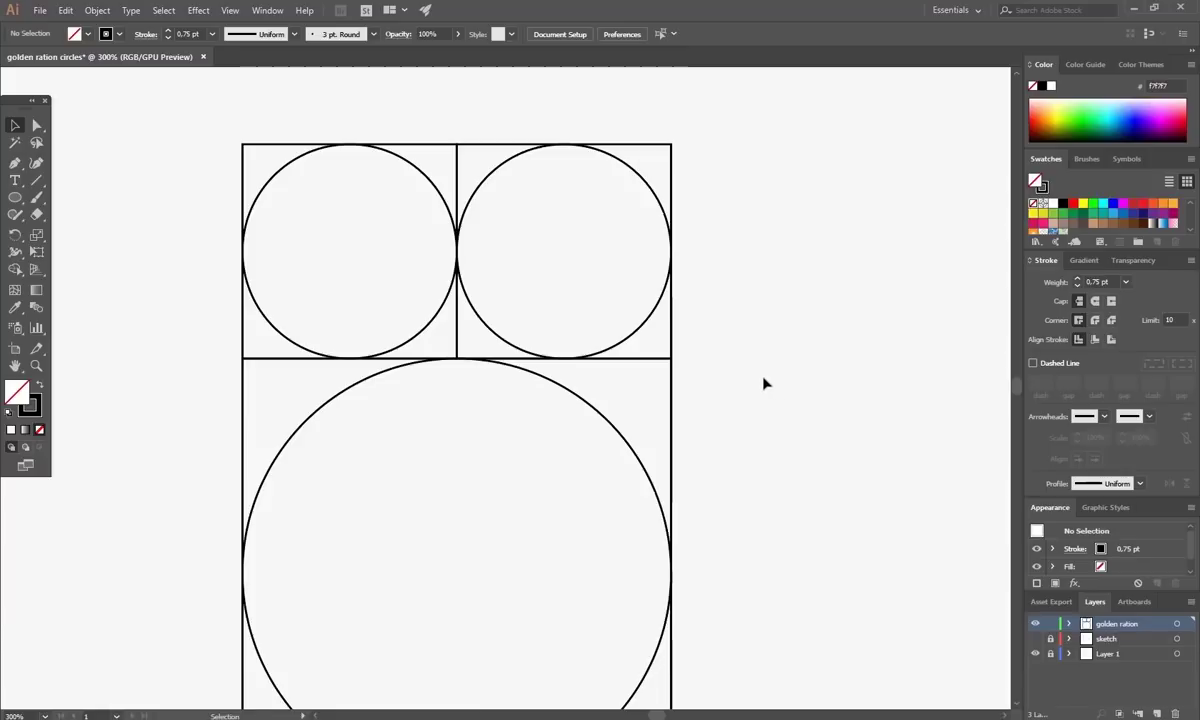
# Create a 300 × 300 px square beside the existing squares with the Rectangle tool.
pyautogui.hotkey('ctrl', '1')
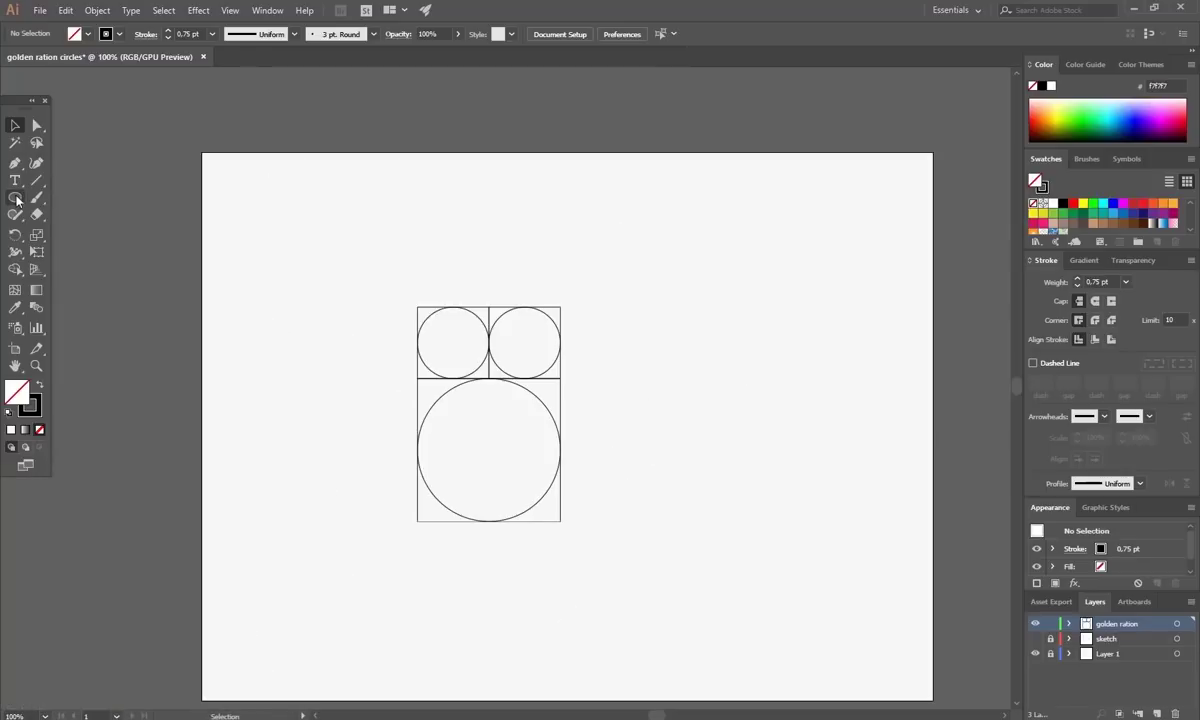
pyautogui.click(561, 399)
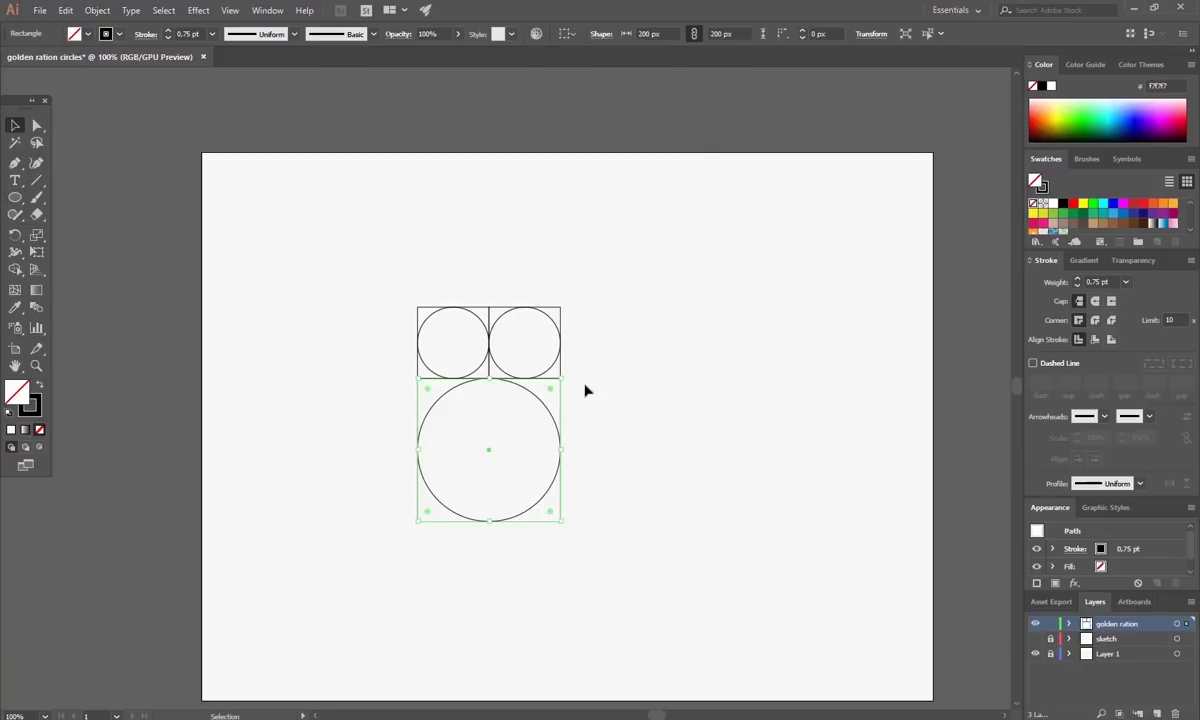
pyautogui.click(600, 389)
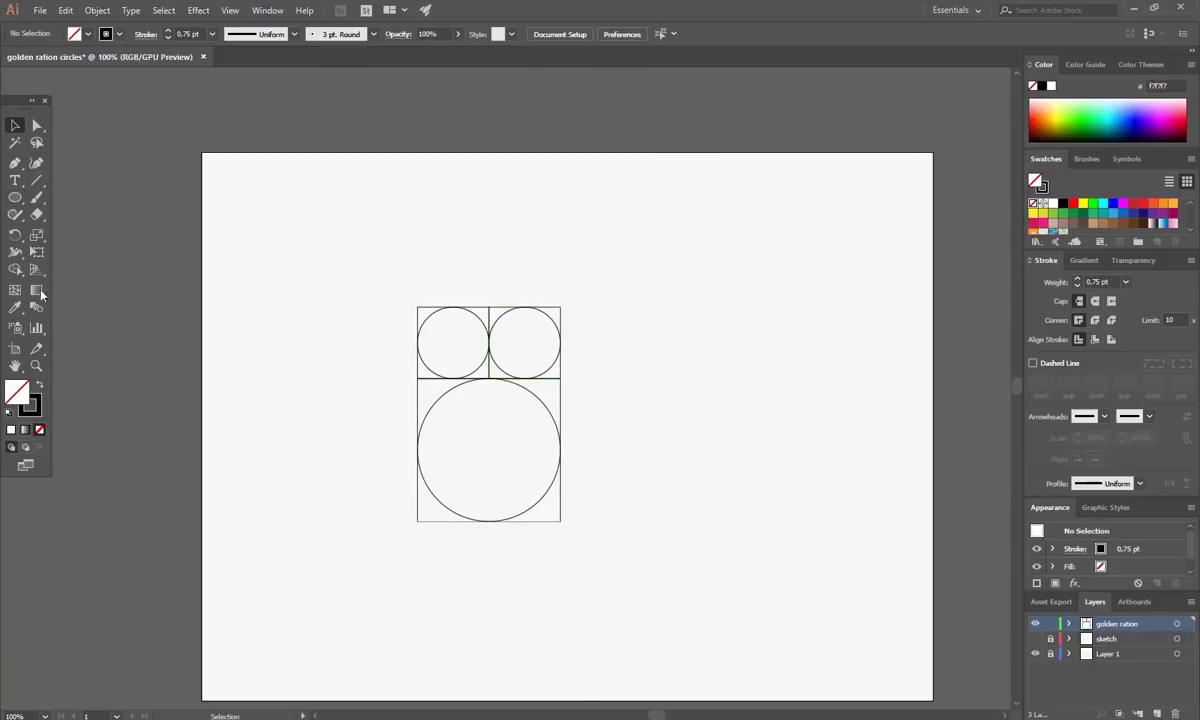
pyautogui.moveTo(26, 208); pyautogui.dragTo(80, 196)
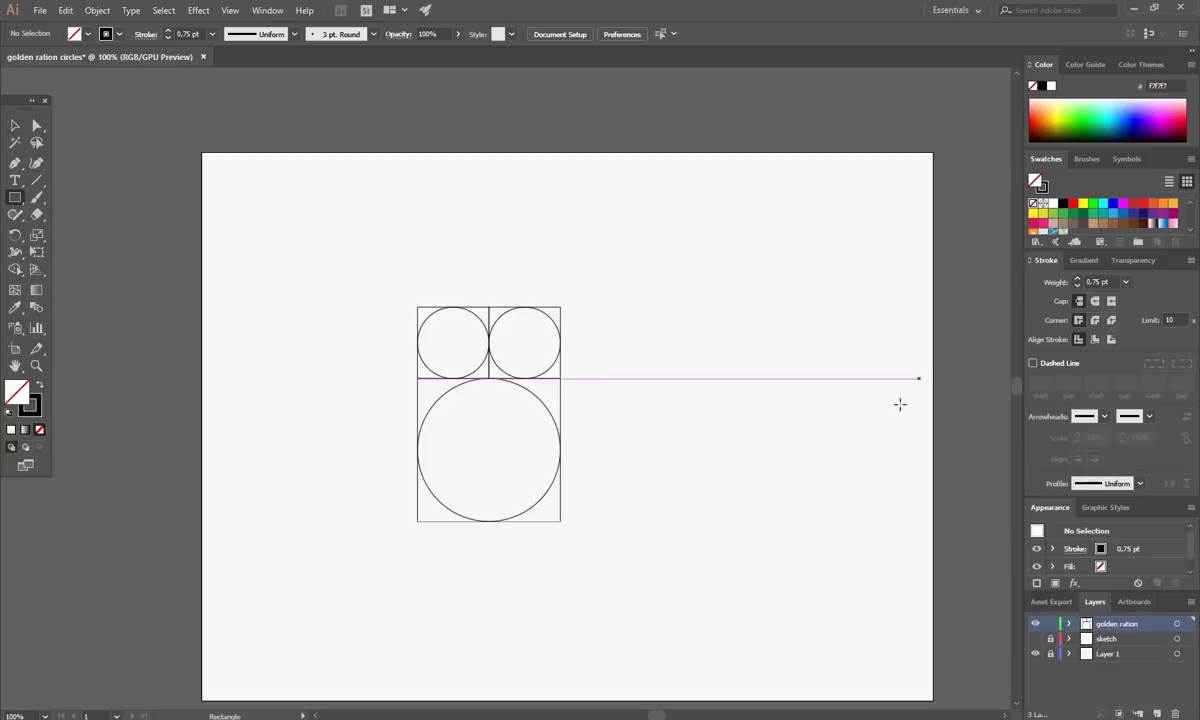
pyautogui.click(615, 395)
pyautogui.write('3')
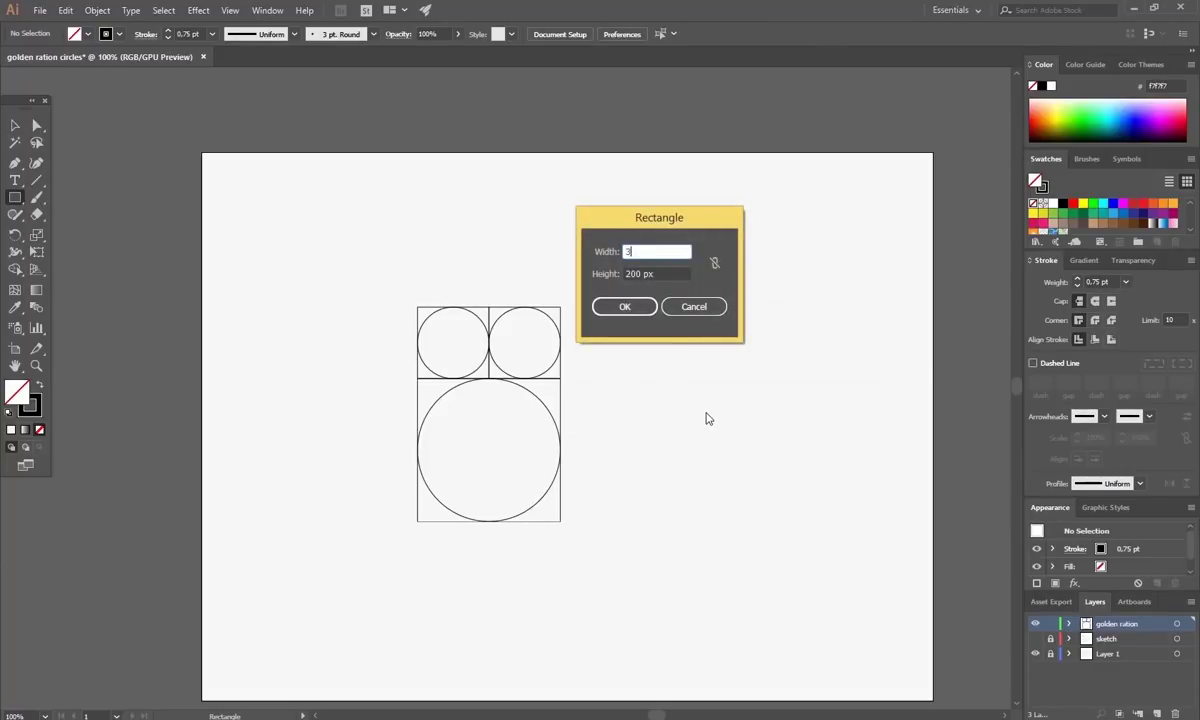
pyautogui.write('00')
pyautogui.press('Tab')
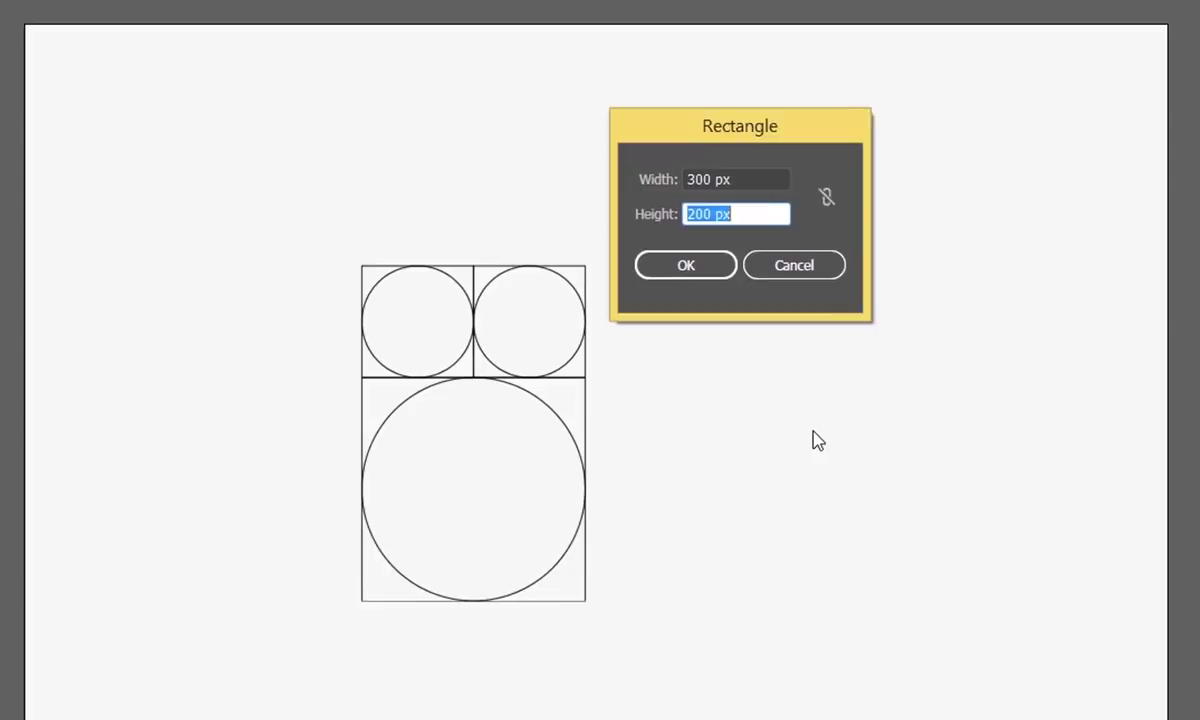
pyautogui.write('30')
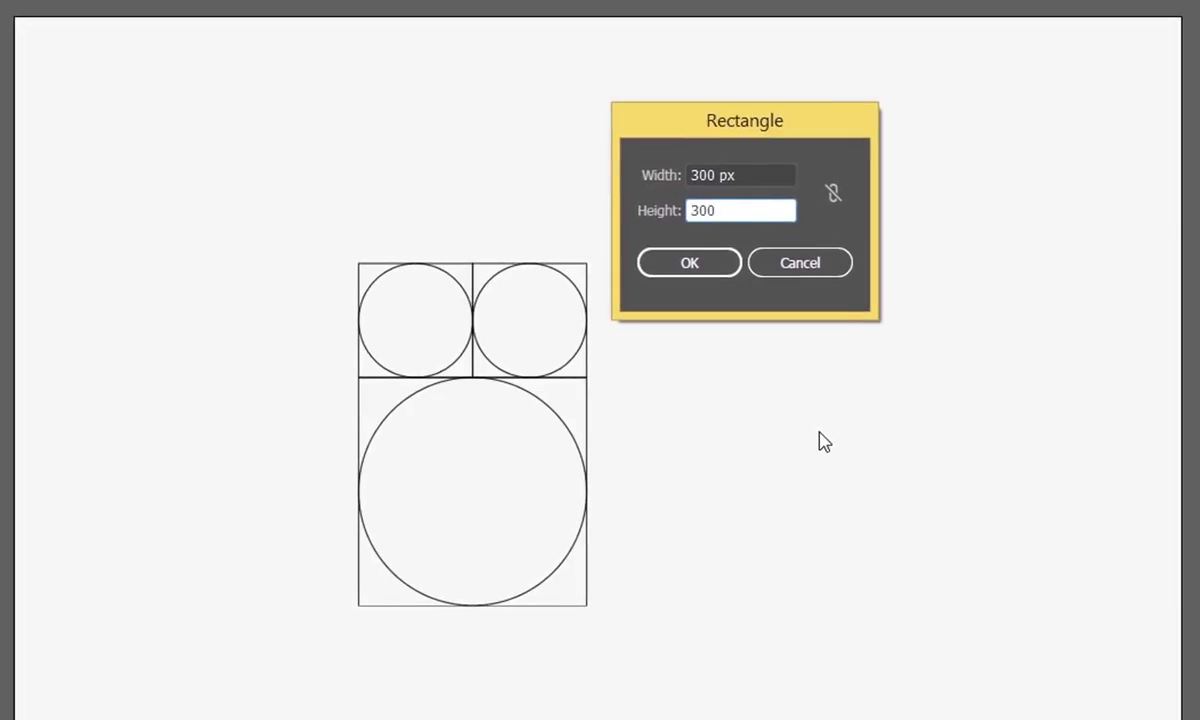
pyautogui.write('0')
pyautogui.press('Return')
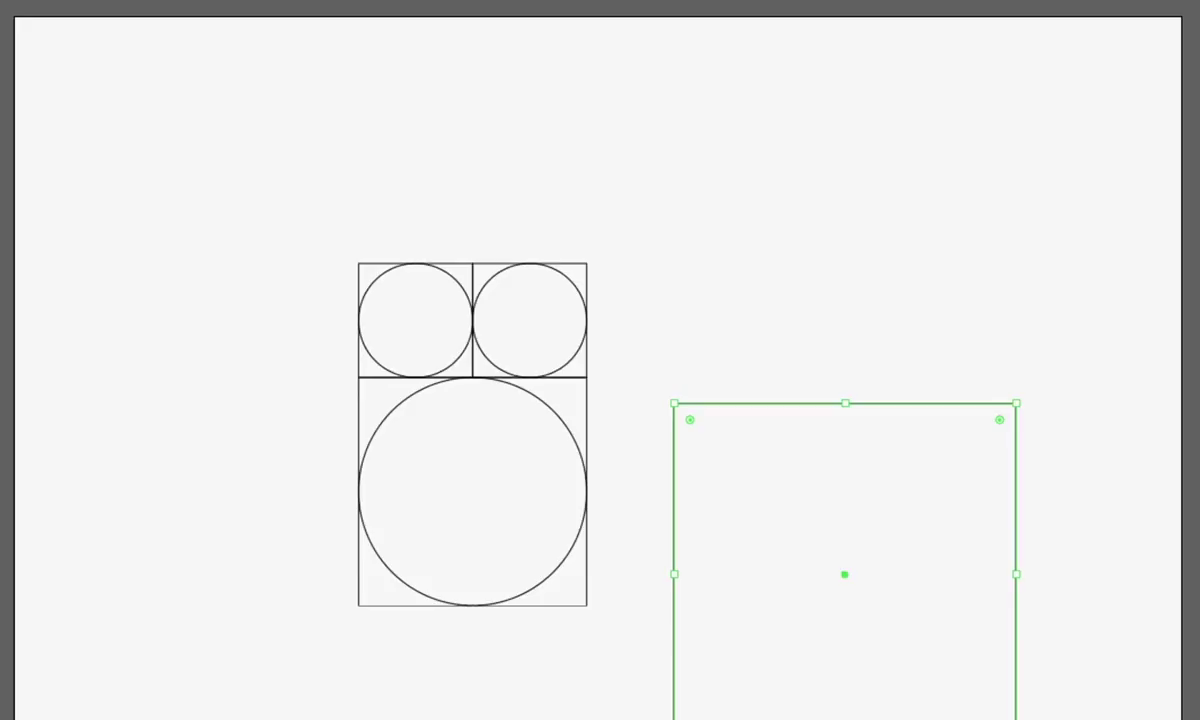
# Create a 300 × 300 px circle near the new square with the Ellipse tool.
pyautogui.click(830, 203)
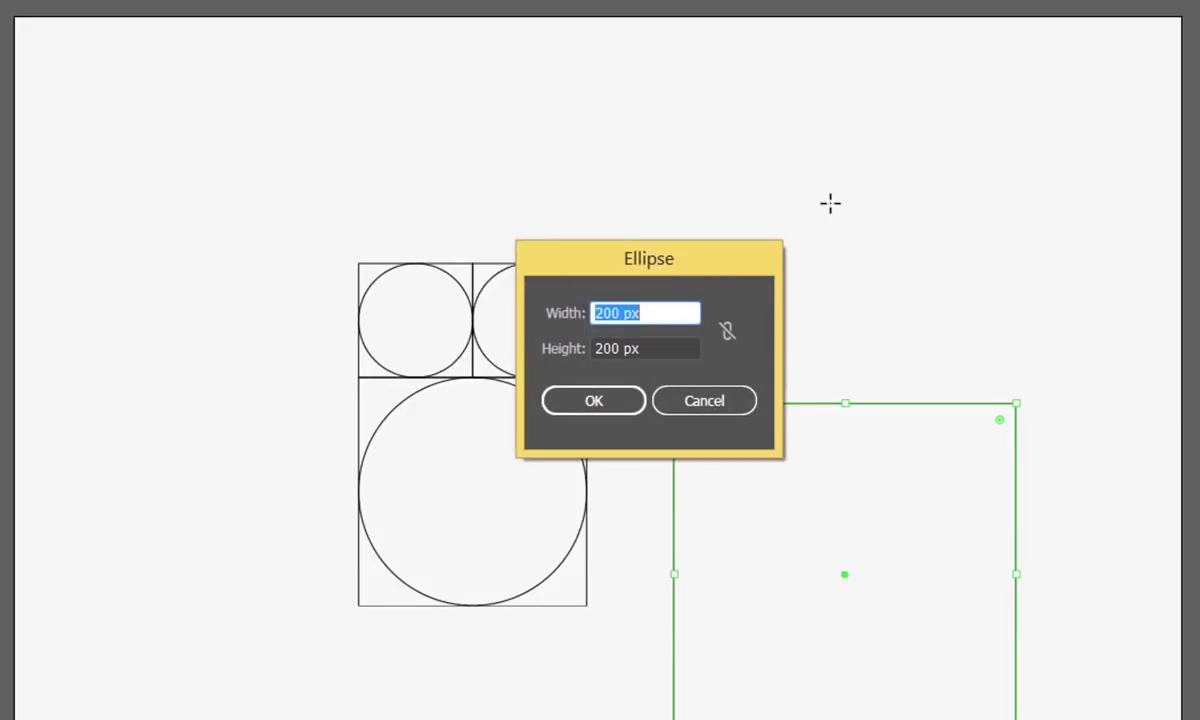
pyautogui.write('300')
pyautogui.press('Tab')
pyautogui.write('3')
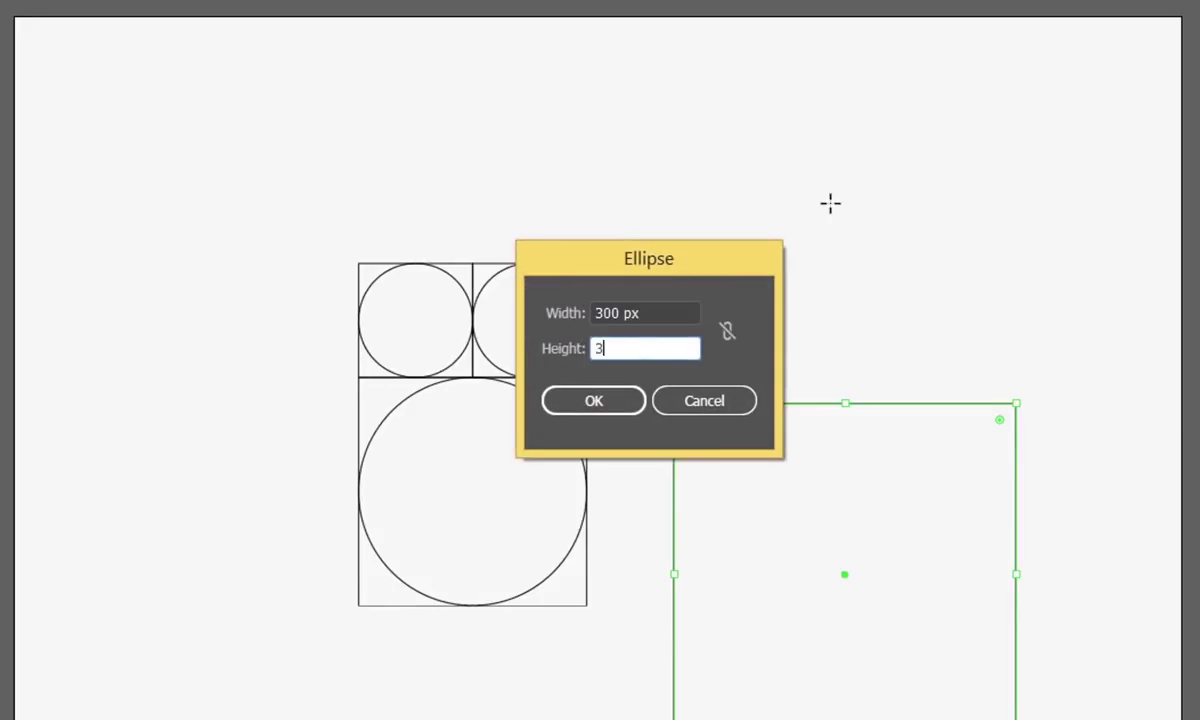
pyautogui.press('Return')
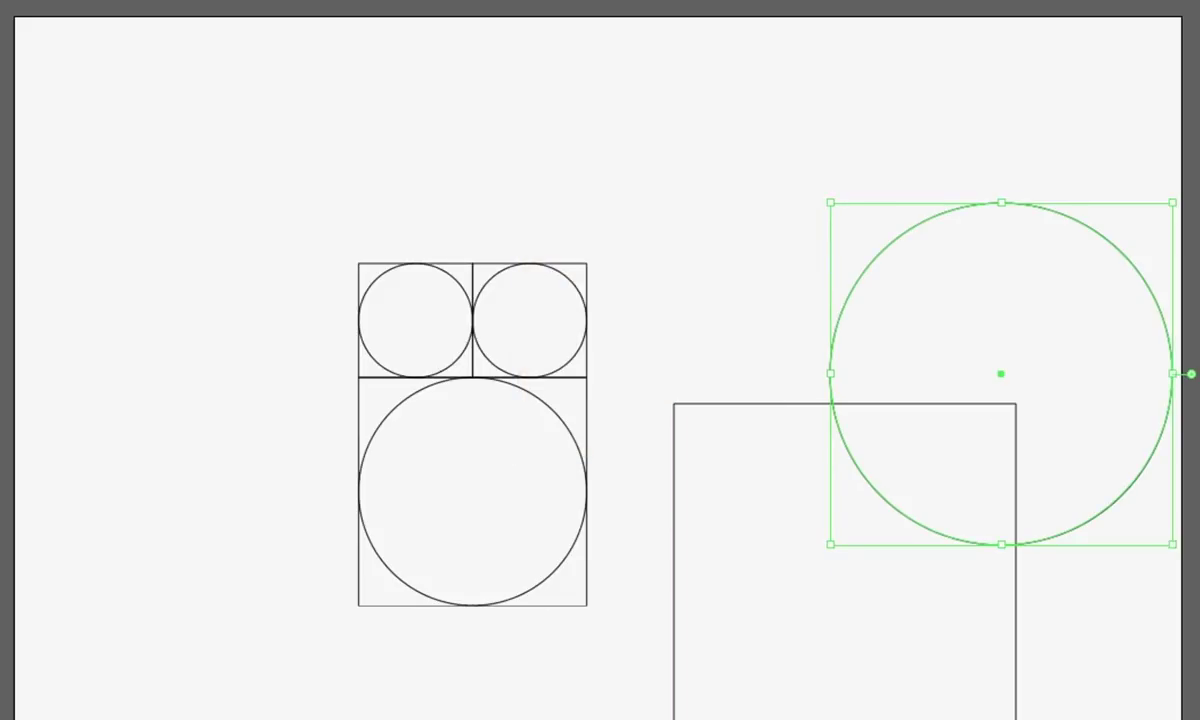
# Center the 300 px circle and square on each other and move the pair flush against the right edge of the smaller squares.
pyautogui.moveTo(720, 283); pyautogui.dragTo(890, 533)
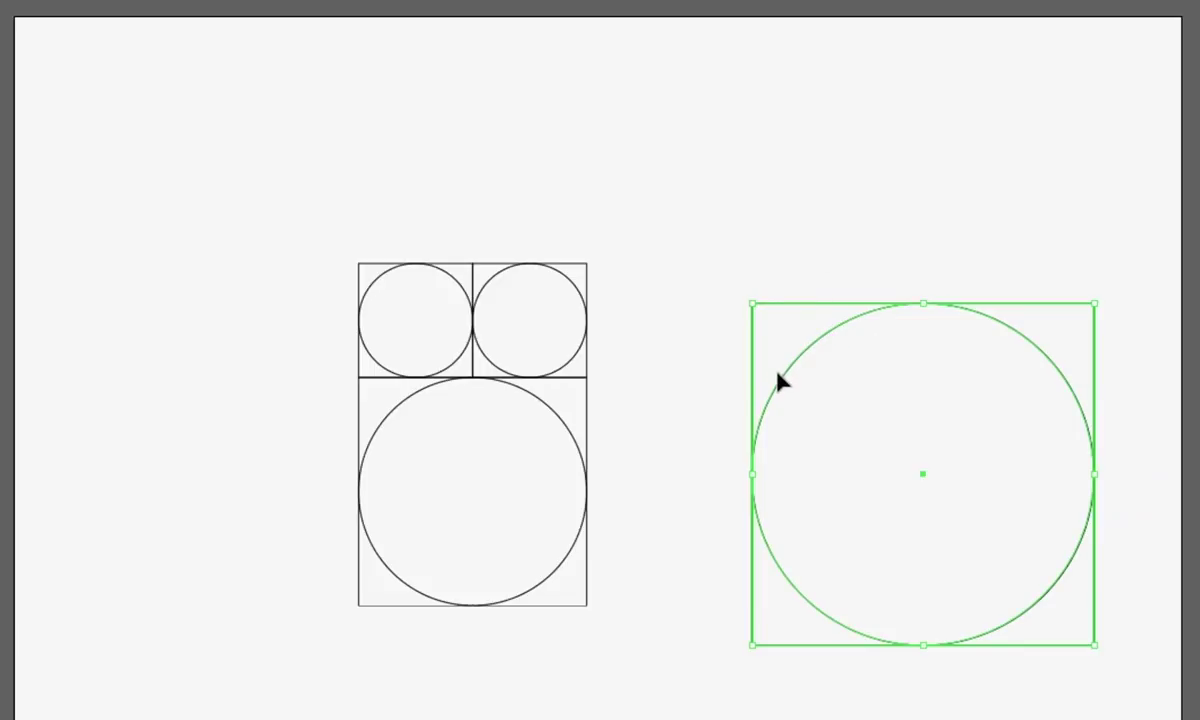
pyautogui.moveTo(782, 386); pyautogui.dragTo(681, 350)
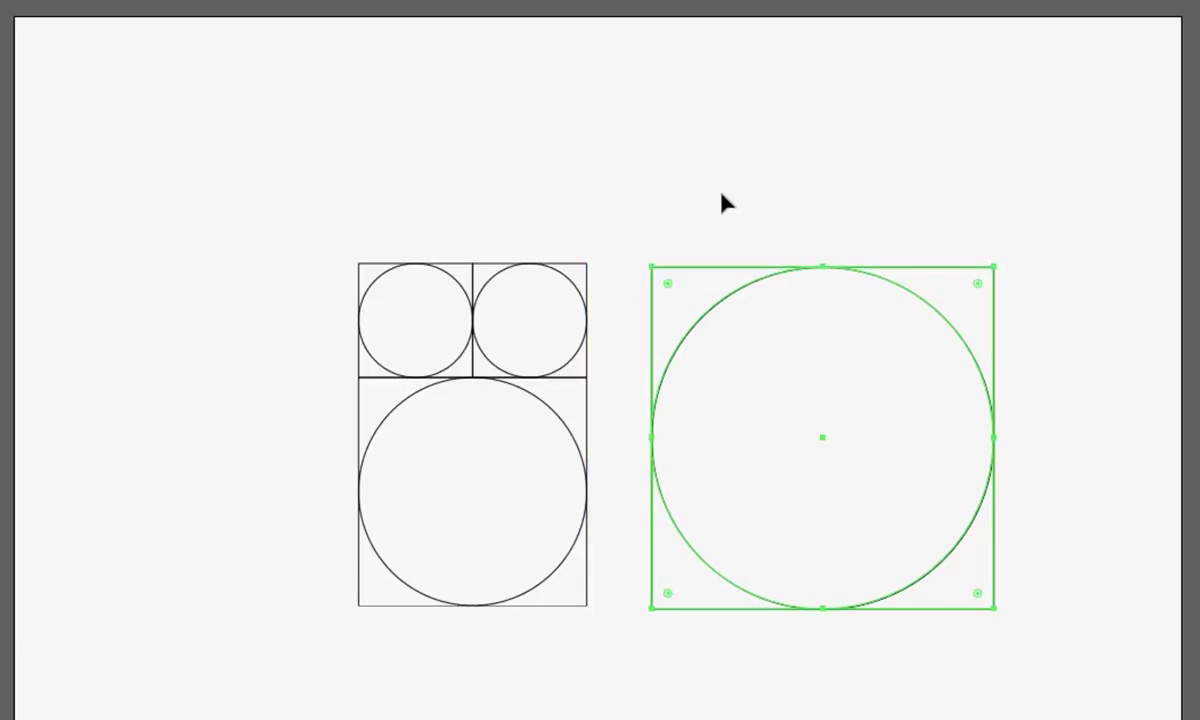
pyautogui.hotkey('ctrl', '+')
pyautogui.hotkey('ctrl', '+')
pyautogui.hotkey('ctrl', '+')
pyautogui.moveTo(398, 503); pyautogui.dragTo(876, 471)
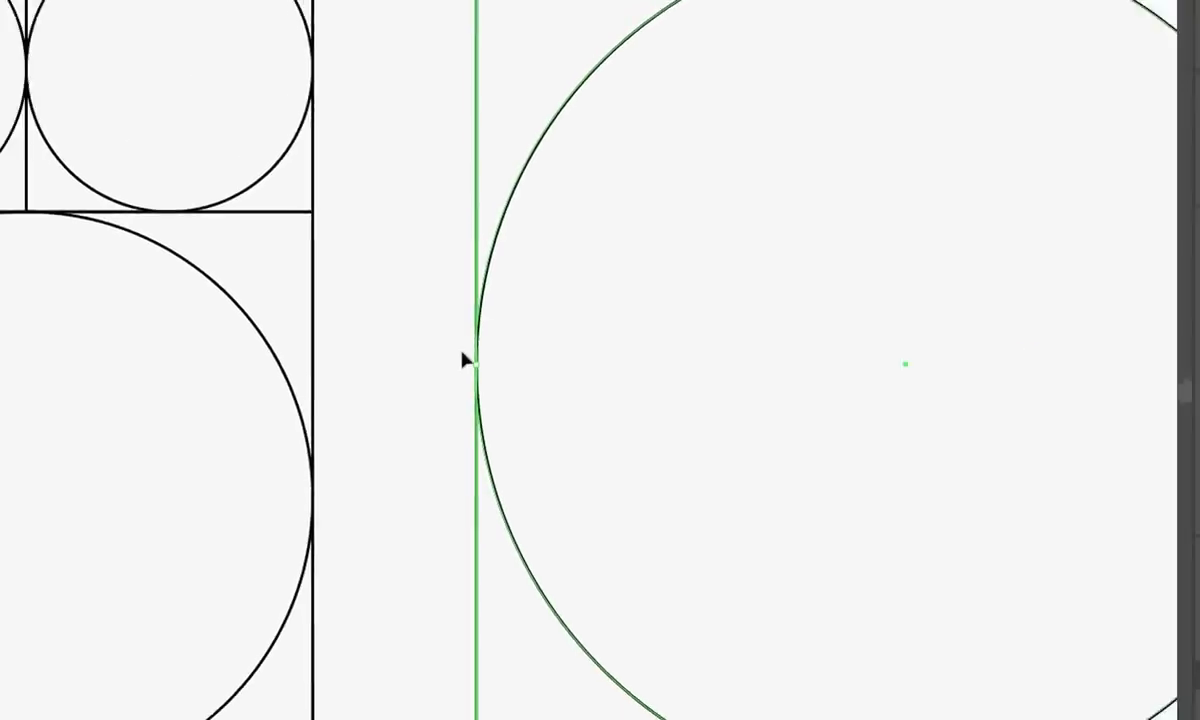
pyautogui.hotkey('ctrl', '-')
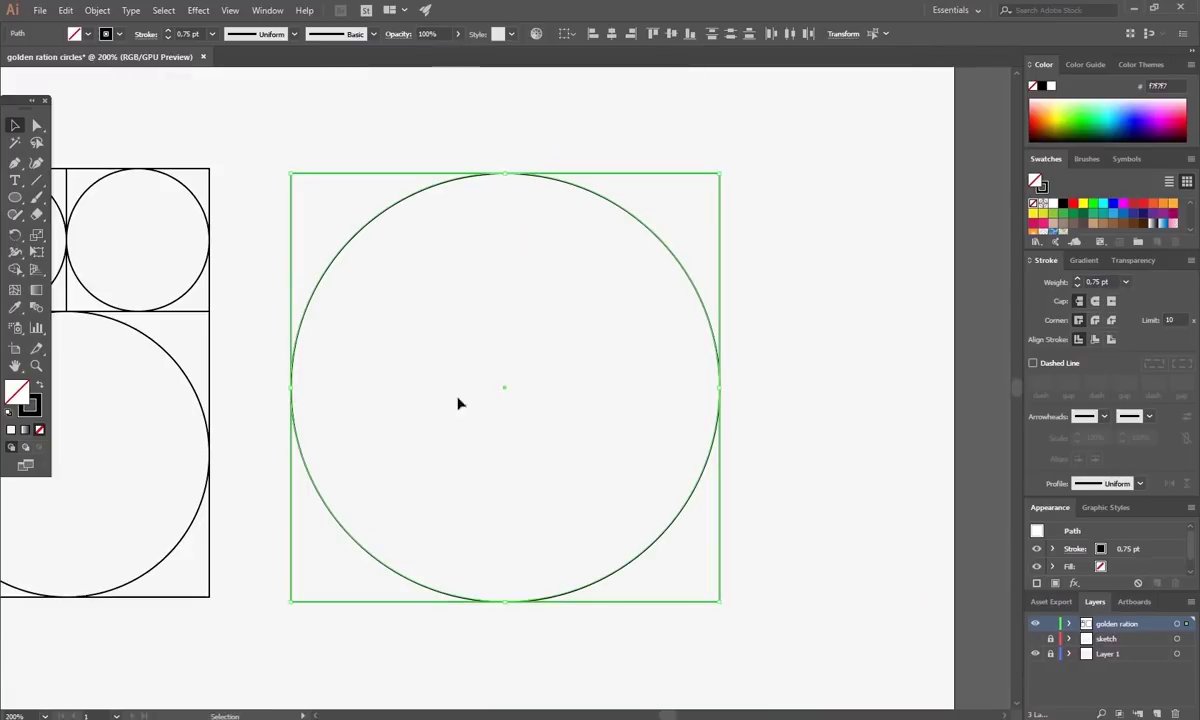
pyautogui.moveTo(370, 474); pyautogui.dragTo(498, 451)
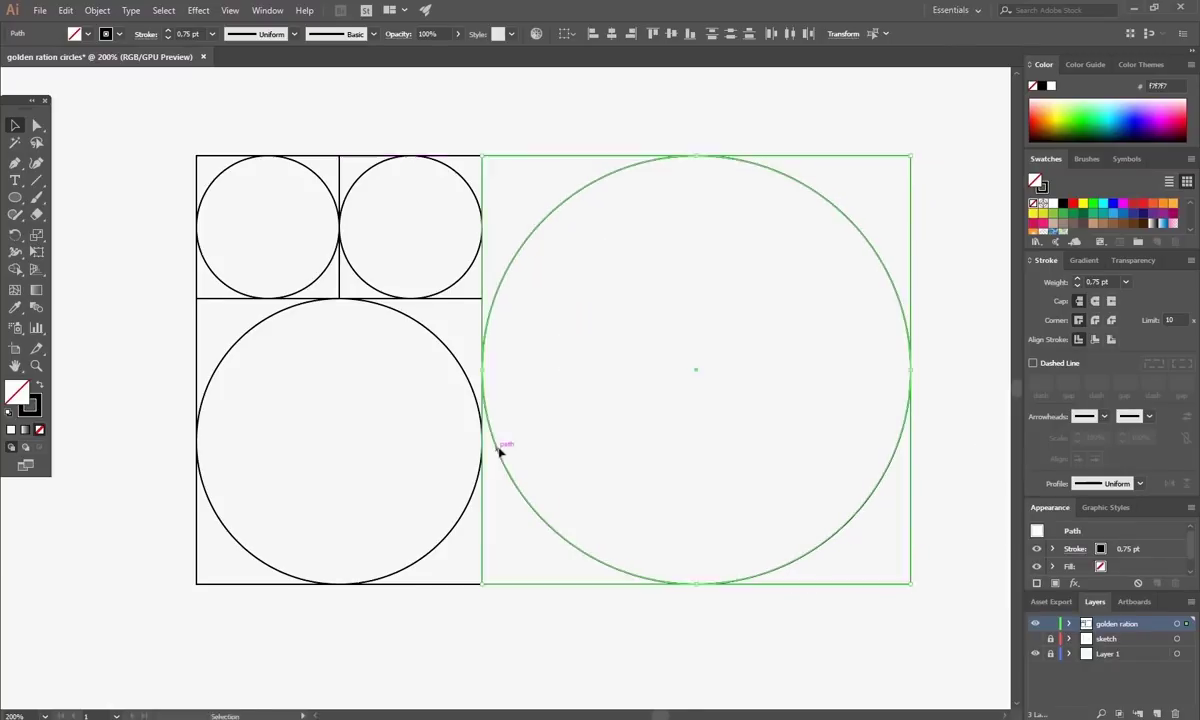
pyautogui.click(532, 630)
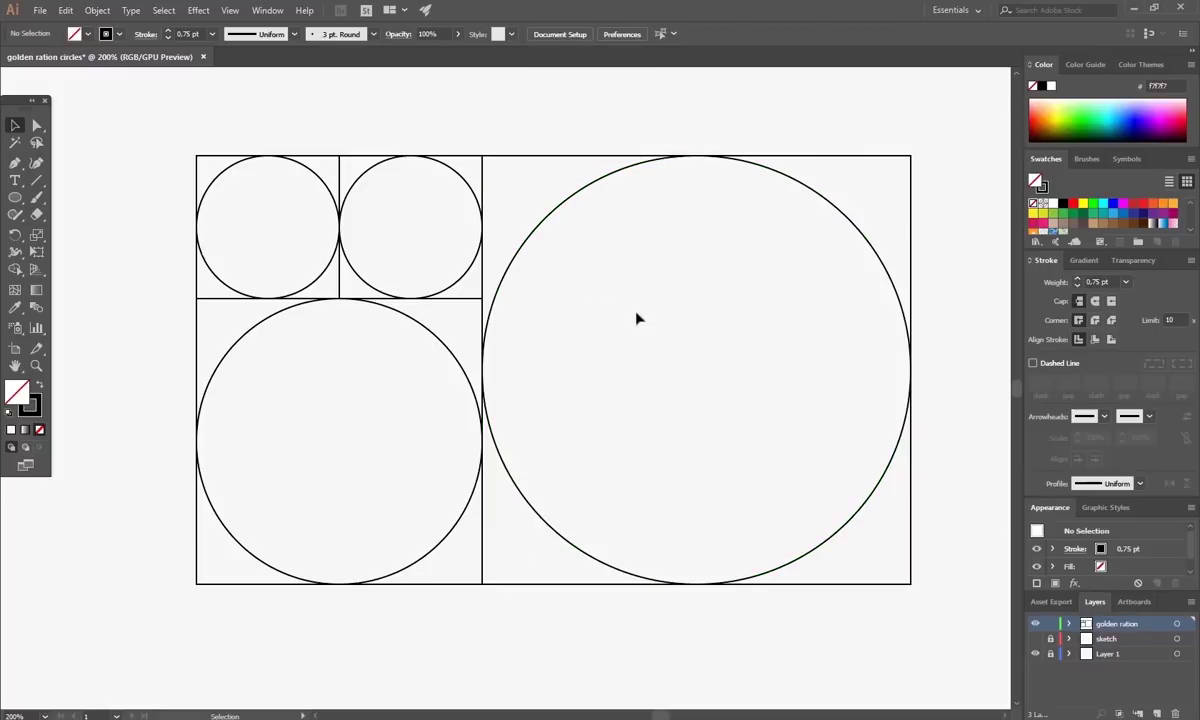
# Select all squares and circles and move them together into the artboard's lower right corner.
pyautogui.scroll(2, 648, 342)
pyautogui.hotkey('ctrl', '-')
pyautogui.hotkey('ctrl', '-')
pyautogui.hotkey('ctrl', '-')
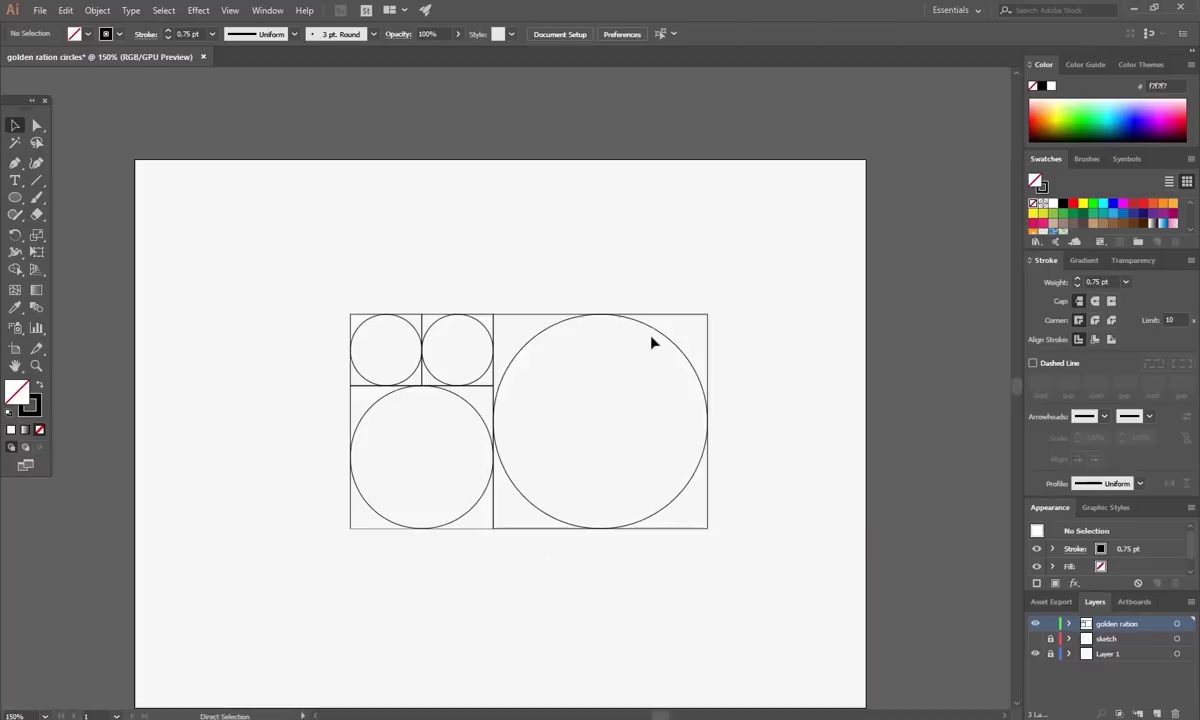
pyautogui.moveTo(265, 389); pyautogui.dragTo(263, 385)
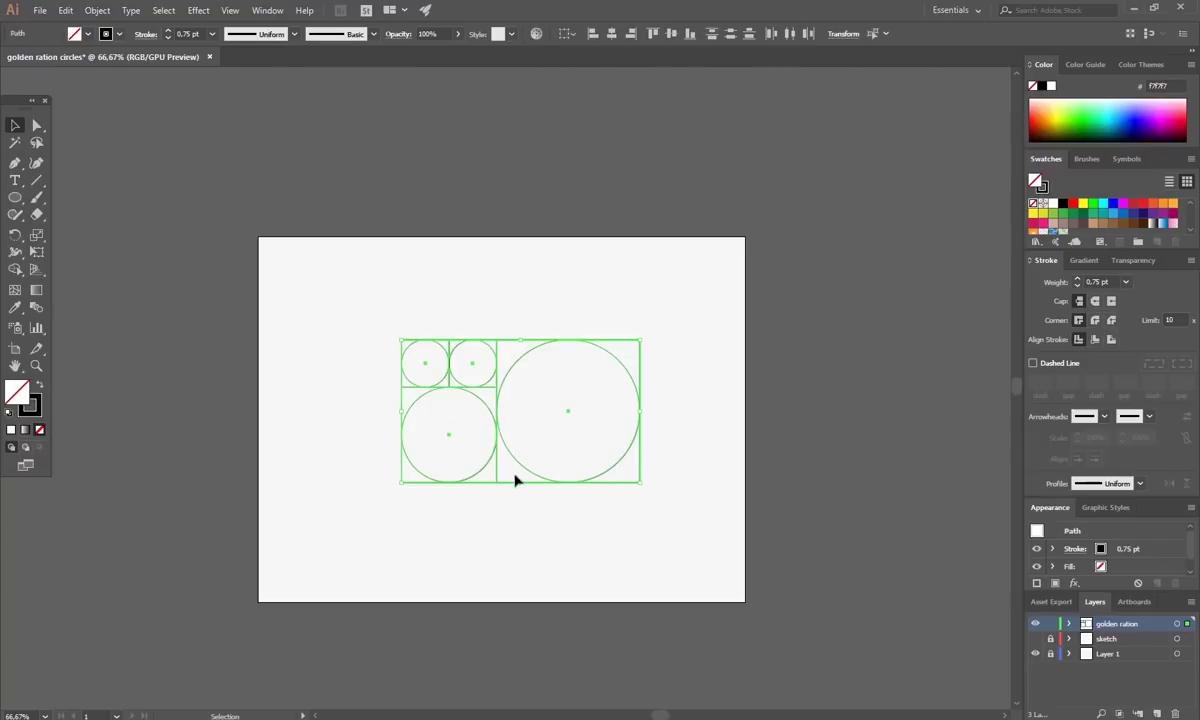
pyautogui.moveTo(498, 478); pyautogui.dragTo(591, 581)
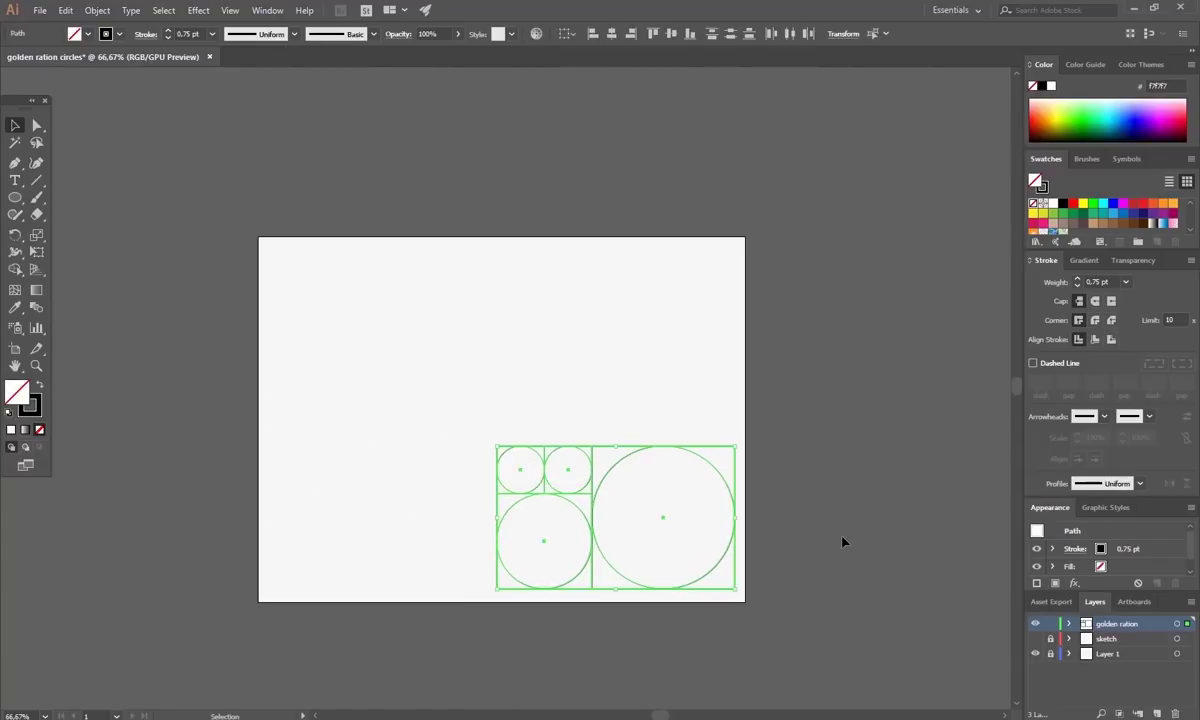
pyautogui.click(844, 543)
pyautogui.hotkey('ctrl', '1')
pyautogui.moveTo(857, 553); pyautogui.dragTo(752, 513)
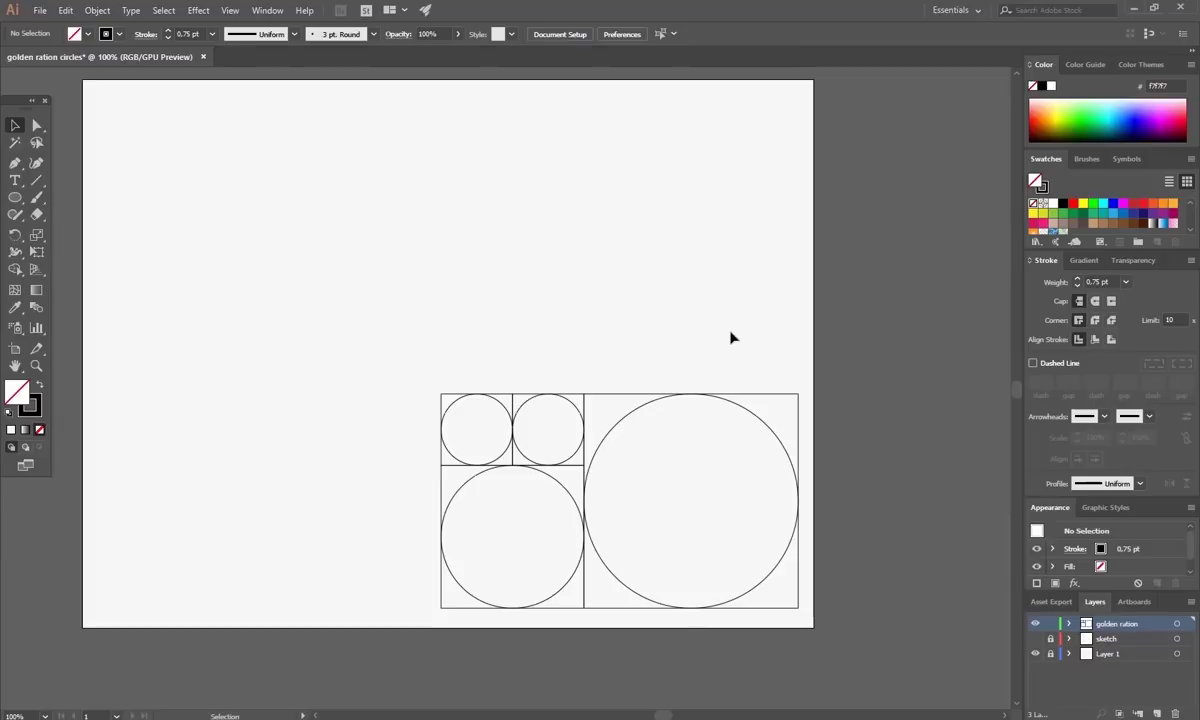
pyautogui.scroll(1, 731, 338)
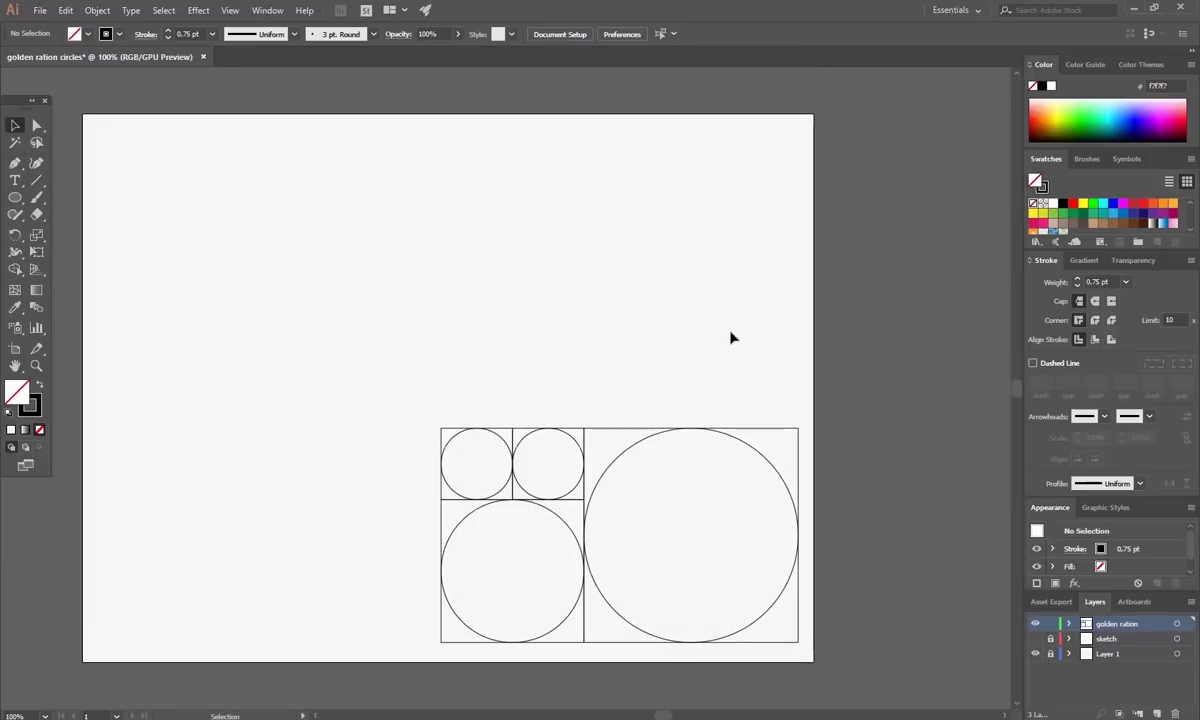
# Create a 500 × 500 px square above the existing group of squares with the Rectangle tool.
pyautogui.click(755, 452)
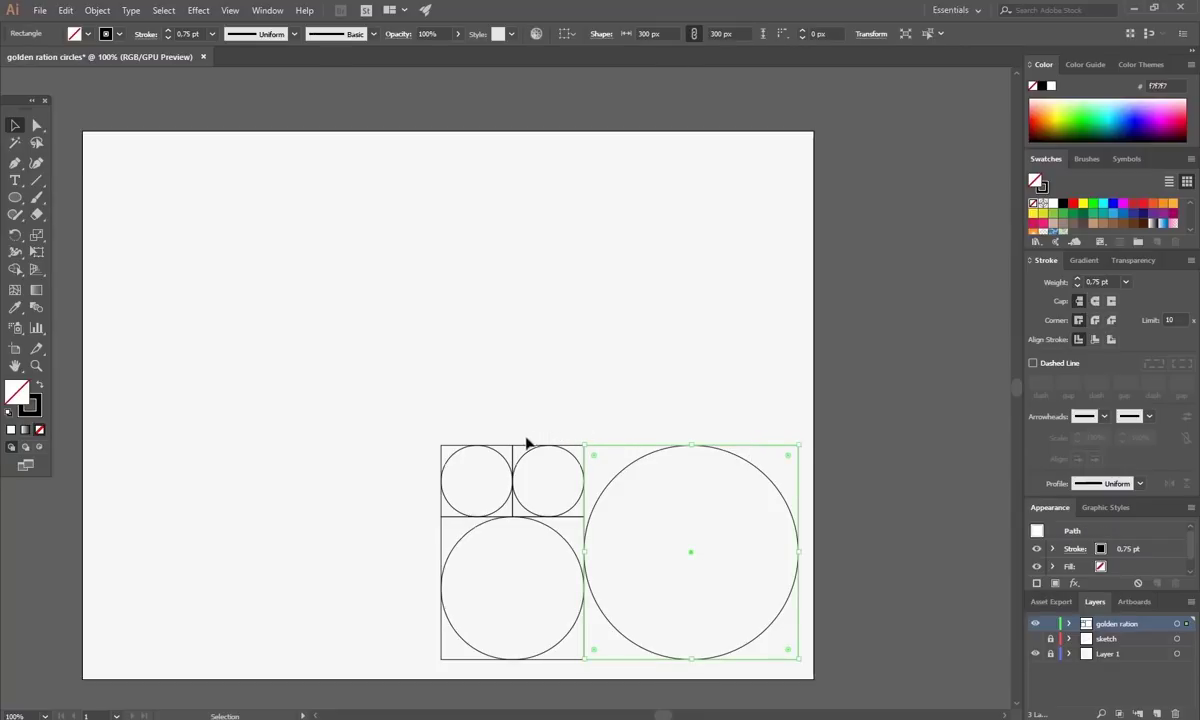
pyautogui.click(386, 399)
pyautogui.moveTo(15, 197); pyautogui.dragTo(60, 188)
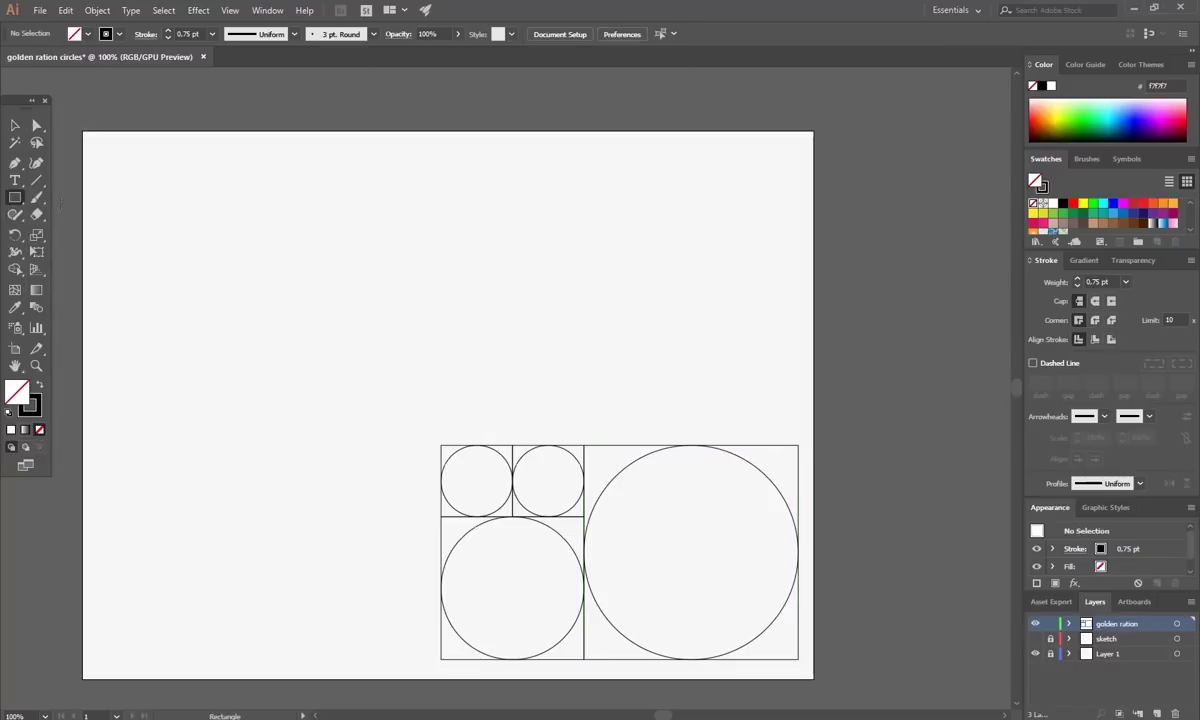
pyautogui.click(428, 222)
pyautogui.write('500')
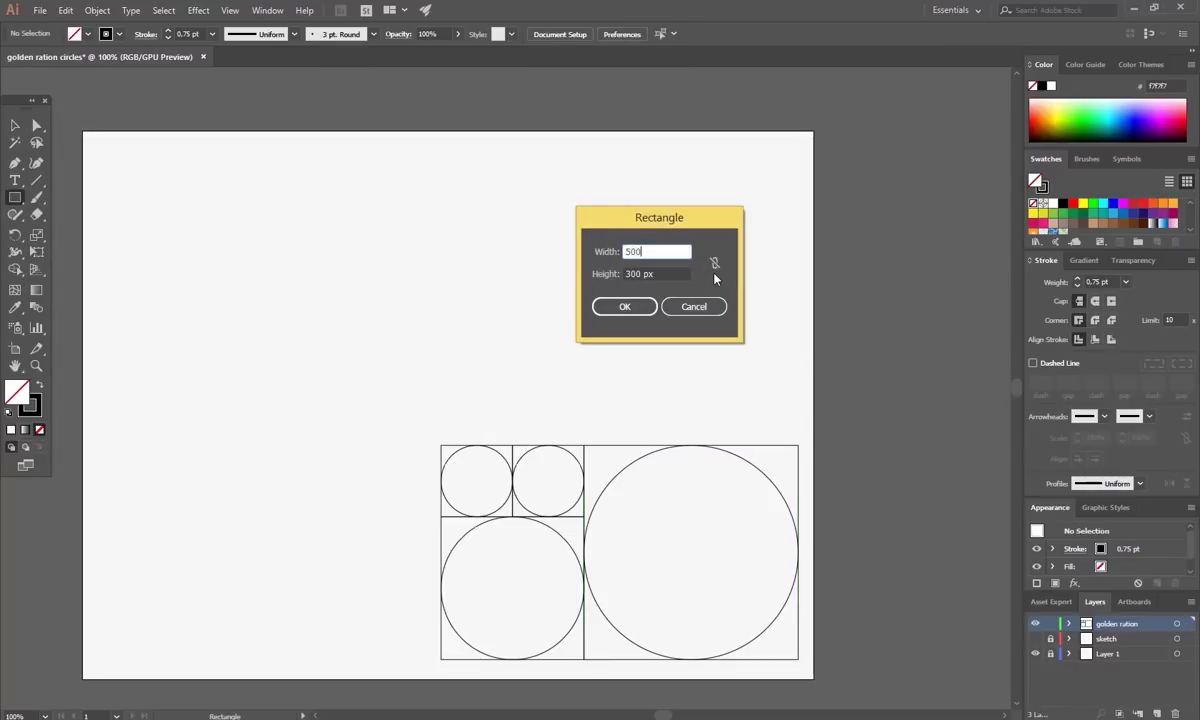
pyautogui.press('Tab')
pyautogui.write('500')
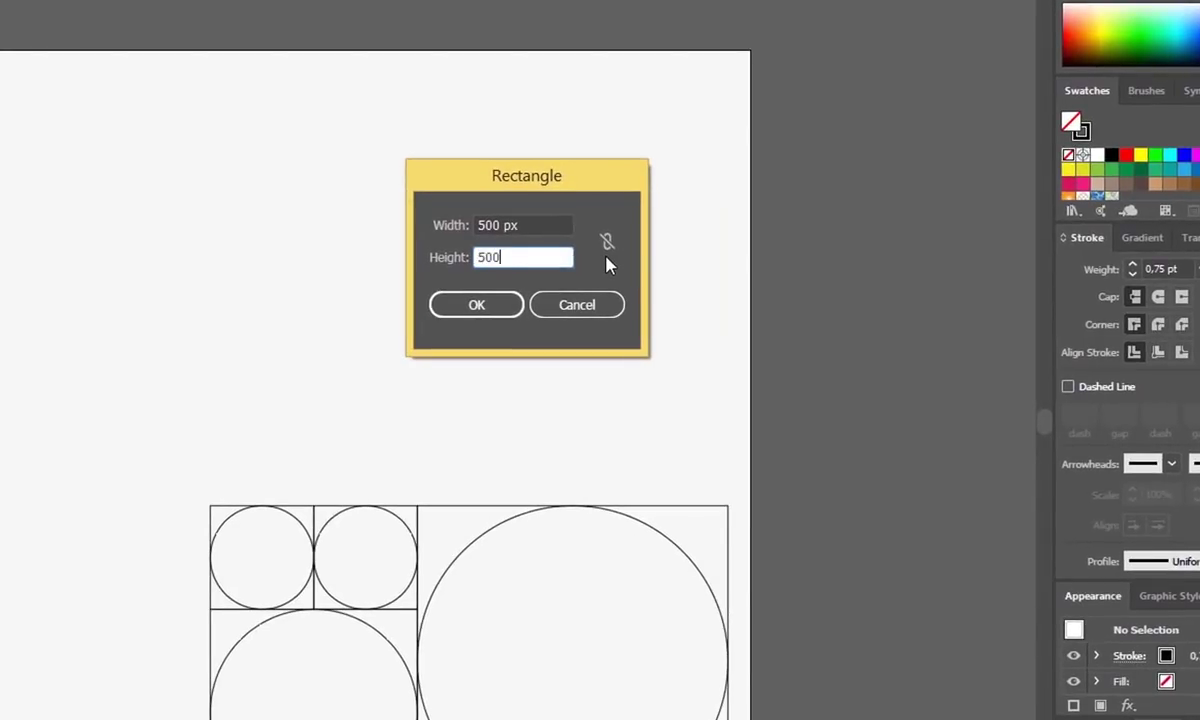
pyautogui.click(480, 310)
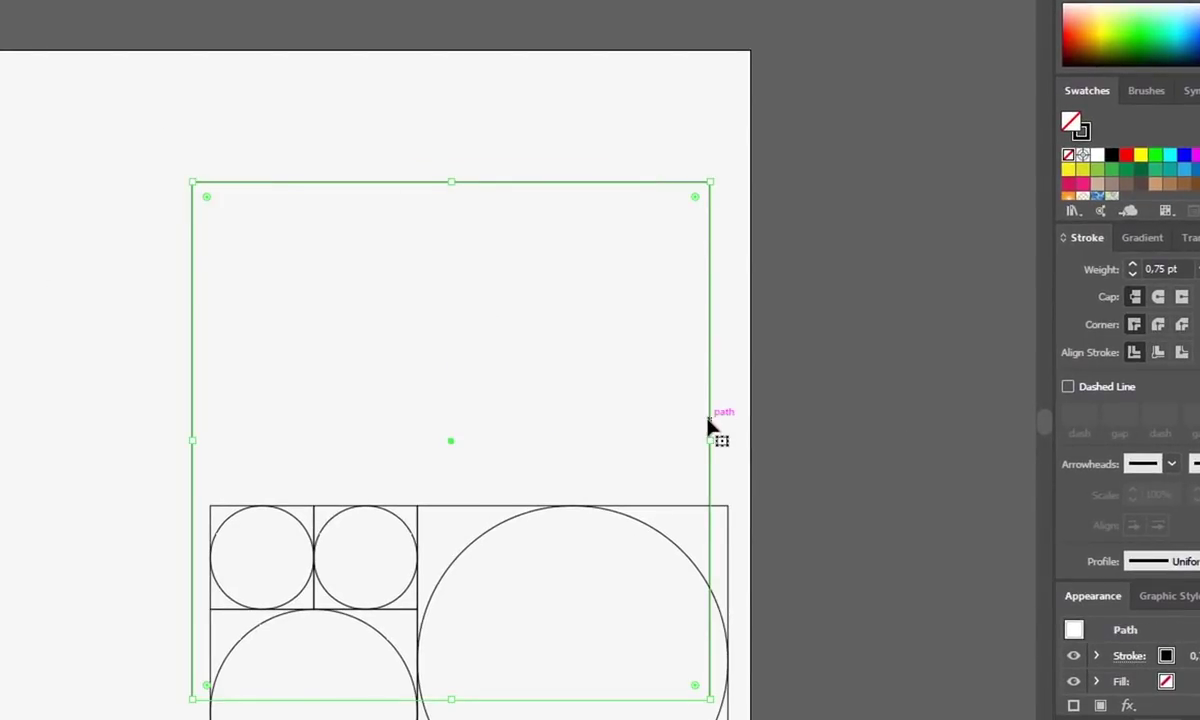
# Move the 500 px square flush onto the top edge of the smaller squares, aligned with their left and right sides.
pyautogui.moveTo(709, 425); pyautogui.dragTo(728, 221)
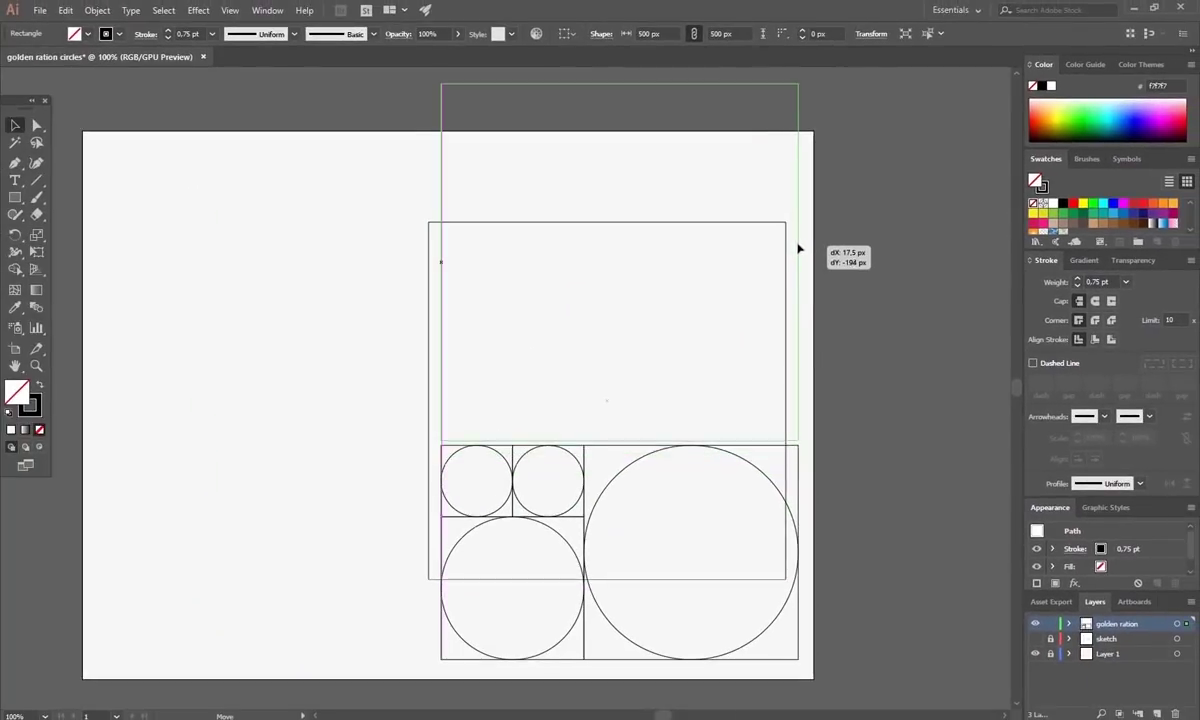
pyautogui.moveTo(798, 248); pyautogui.dragTo(796, 252)
pyautogui.click(381, 341)
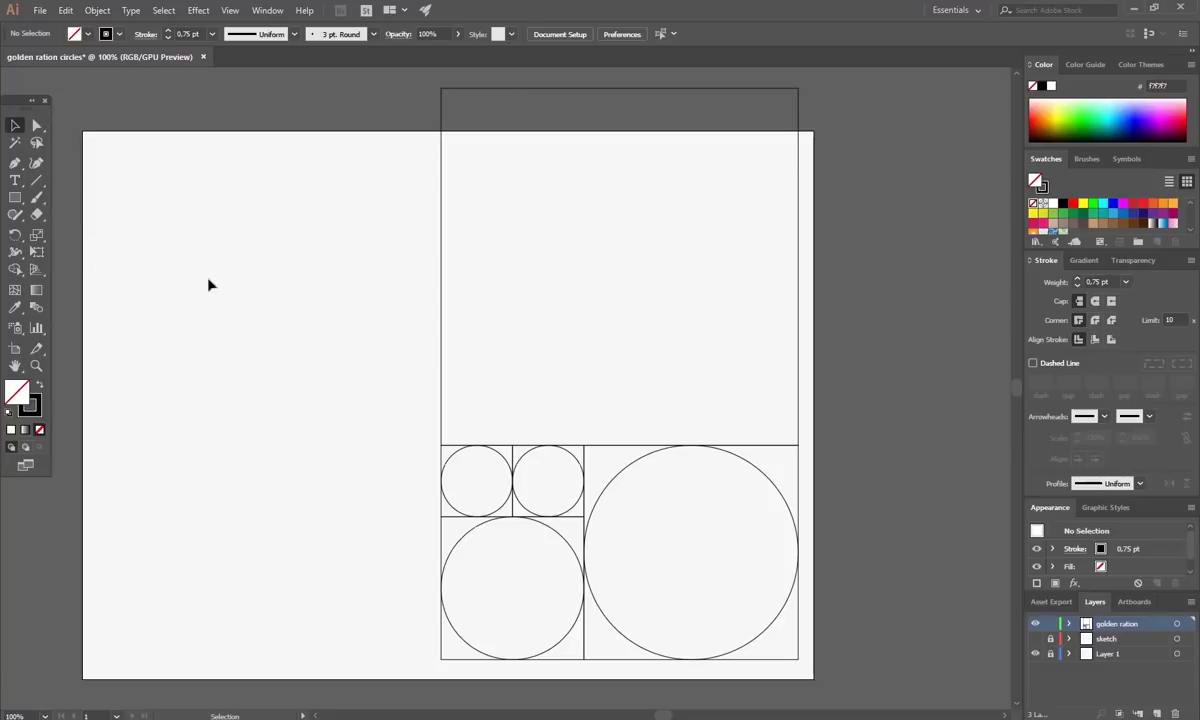
pyautogui.moveTo(208, 285); pyautogui.dragTo(758, 594)
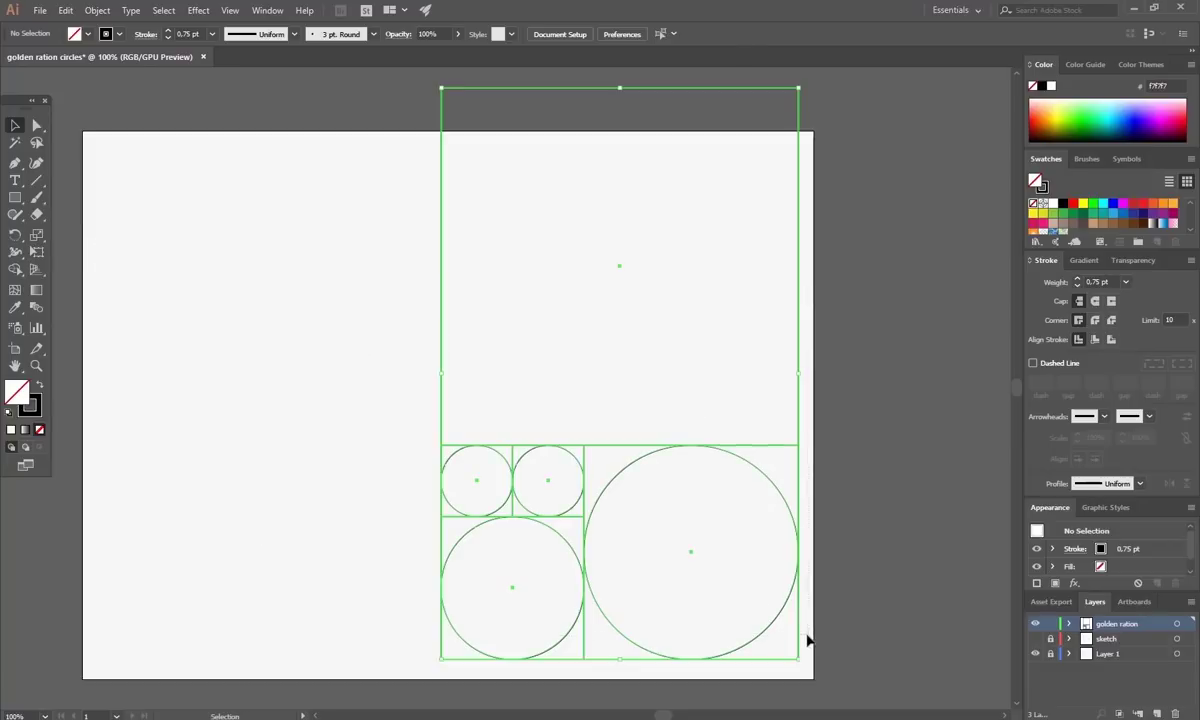
pyautogui.click(188, 451)
# Enlarge the artboard to 1192 × 947 px by extending its bottom and right edges with the Artboard tool.
pyautogui.click(15, 348)
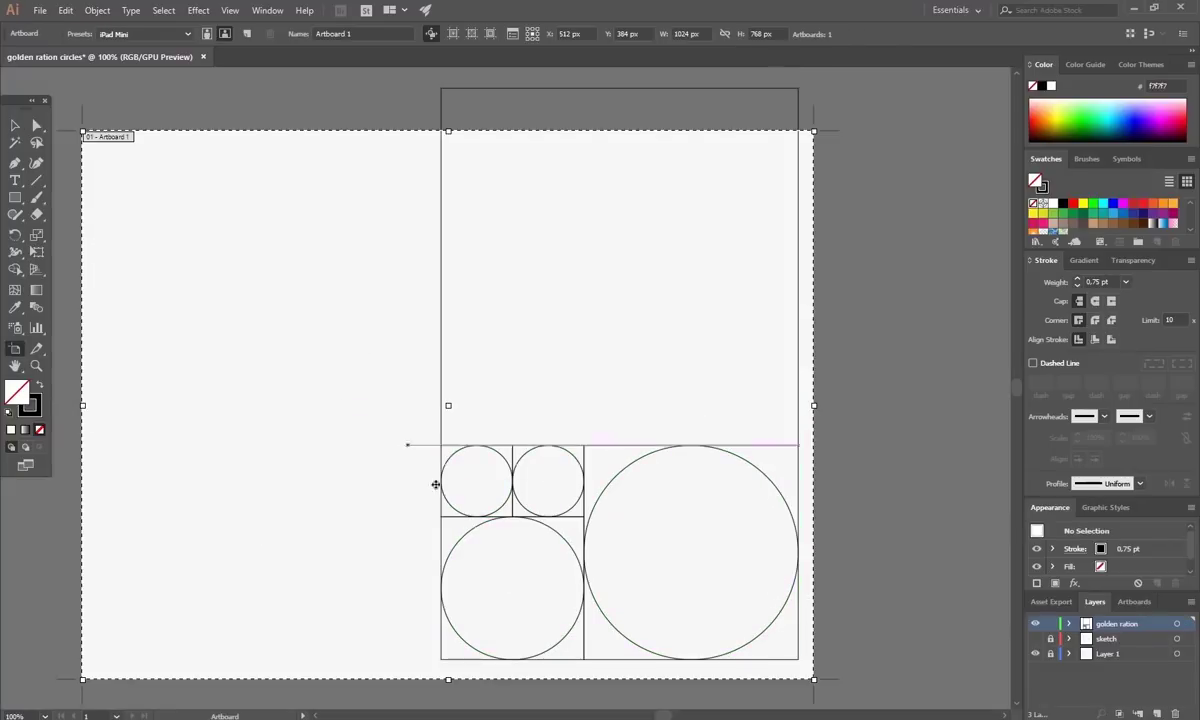
pyautogui.scroll(-2, 478, 523)
pyautogui.scroll(-1, 478, 523)
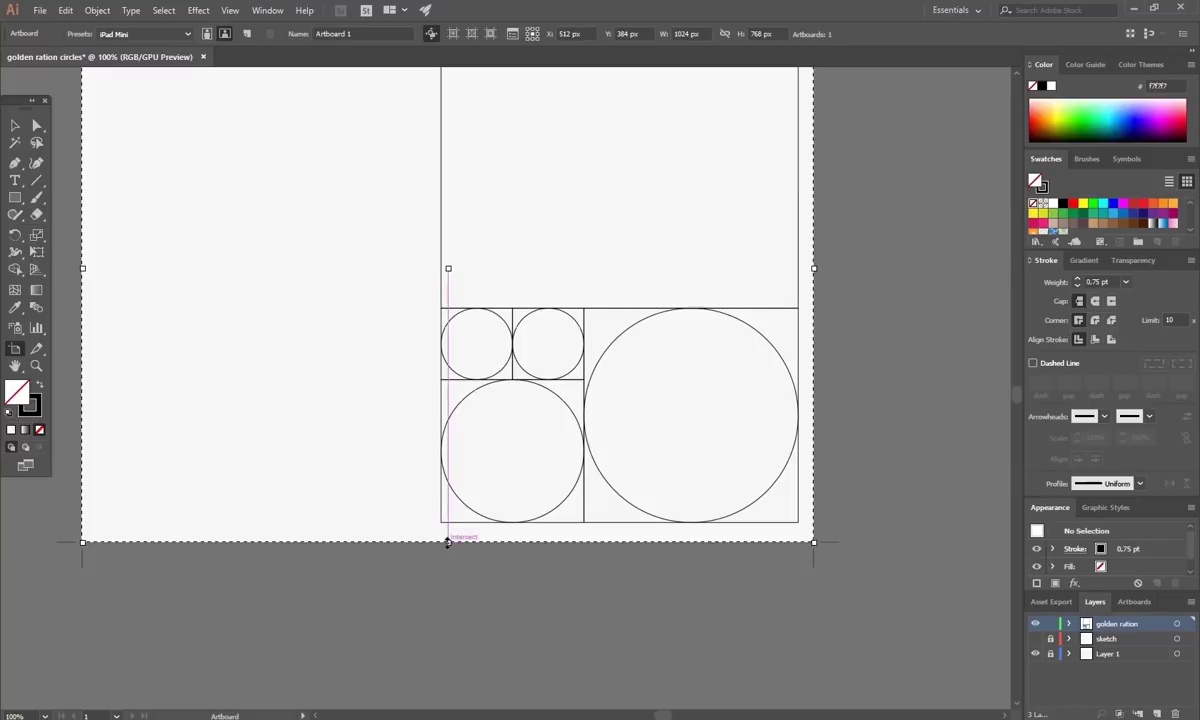
pyautogui.moveTo(448, 545); pyautogui.dragTo(459, 670)
pyautogui.moveTo(813, 332); pyautogui.dragTo(933, 332)
pyautogui.scroll(1, 852, 404)
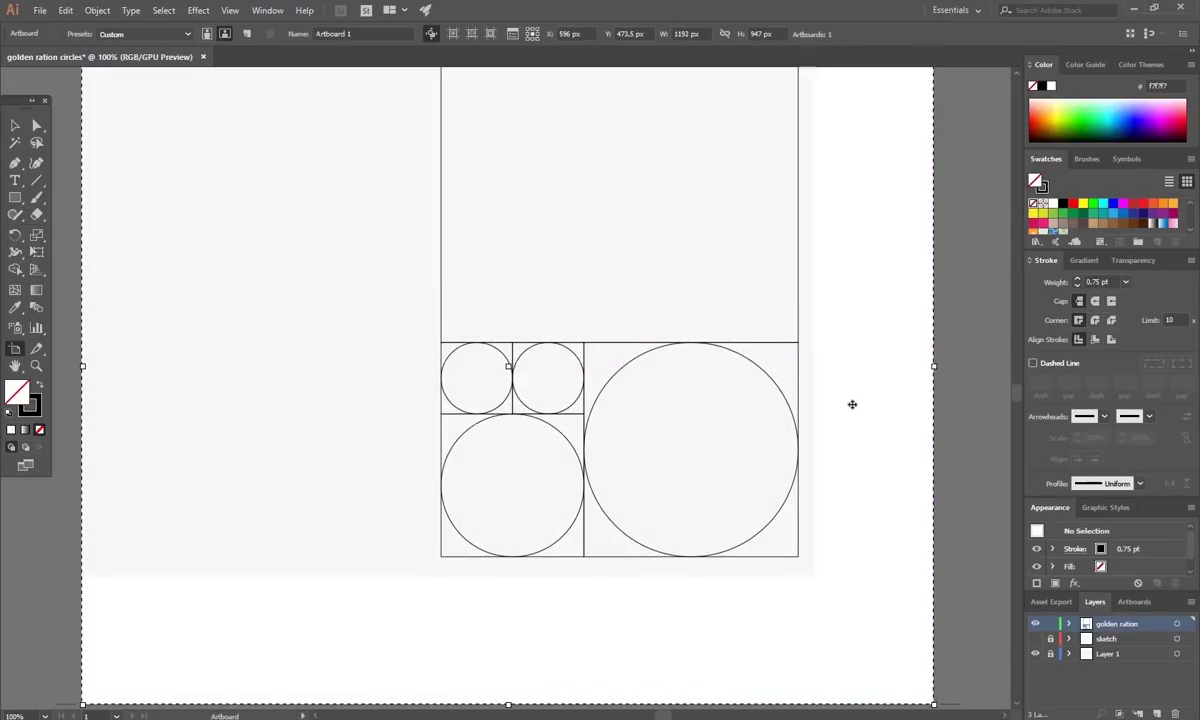
pyautogui.doubleClick(335, 378)
pyautogui.click(684, 542)
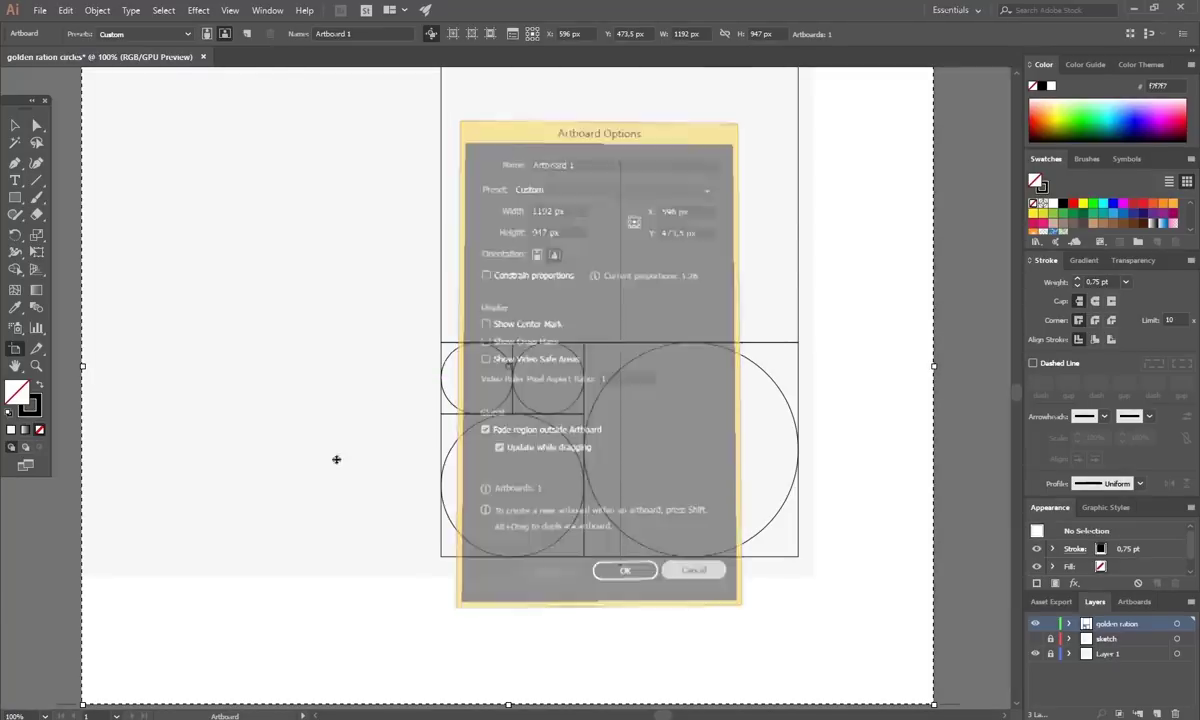
pyautogui.click(15, 124)
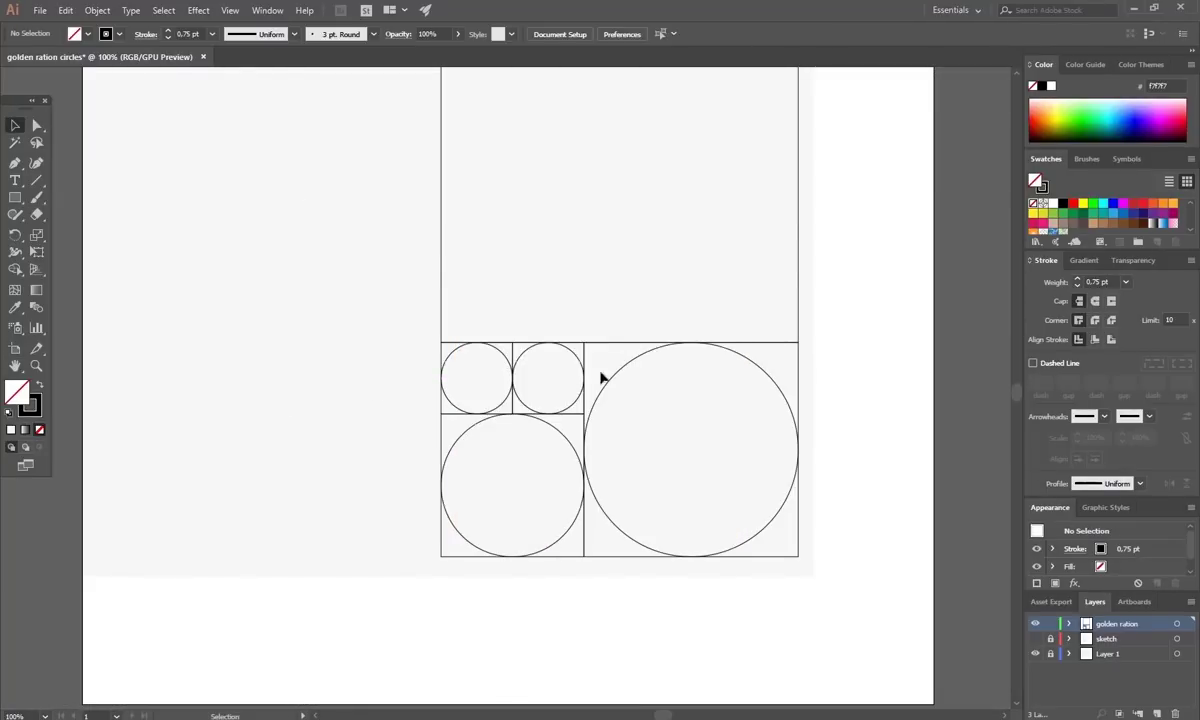
# Select all squares and circles and move them together down and right toward the enlarged artboard's lower right corner.
pyautogui.scroll(1, 375, 351)
pyautogui.hotkey('ctrl', 'a')
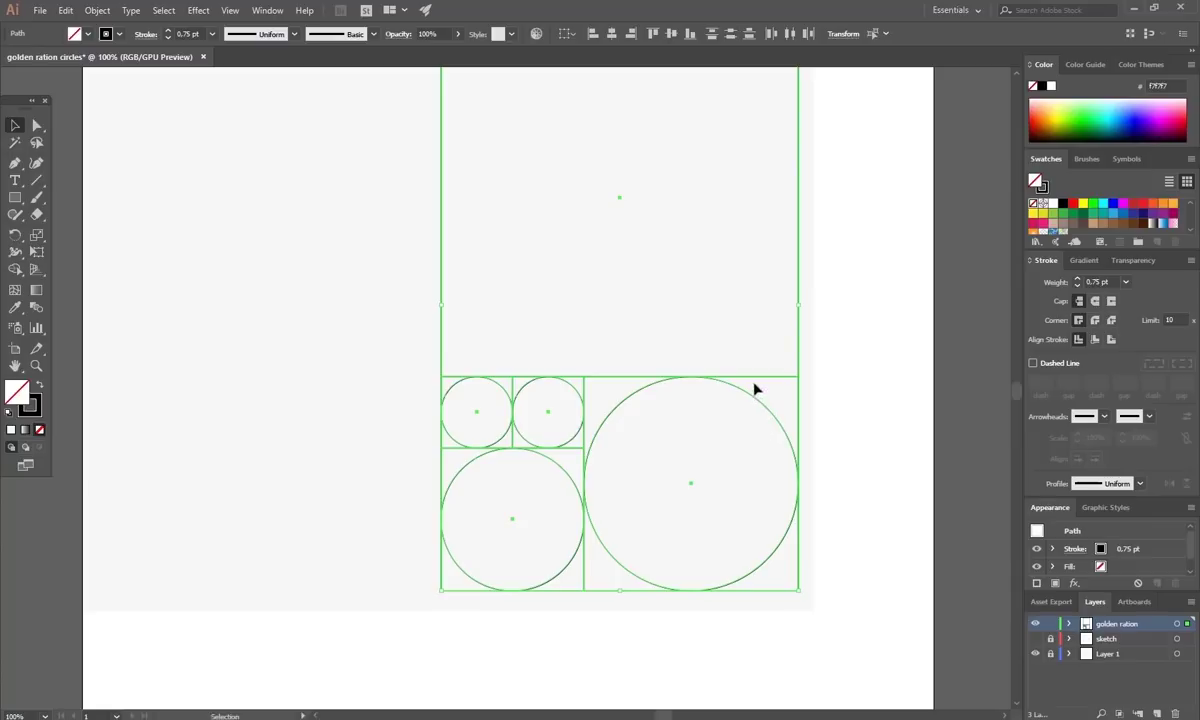
pyautogui.moveTo(761, 378); pyautogui.dragTo(842, 467)
pyautogui.click(477, 450)
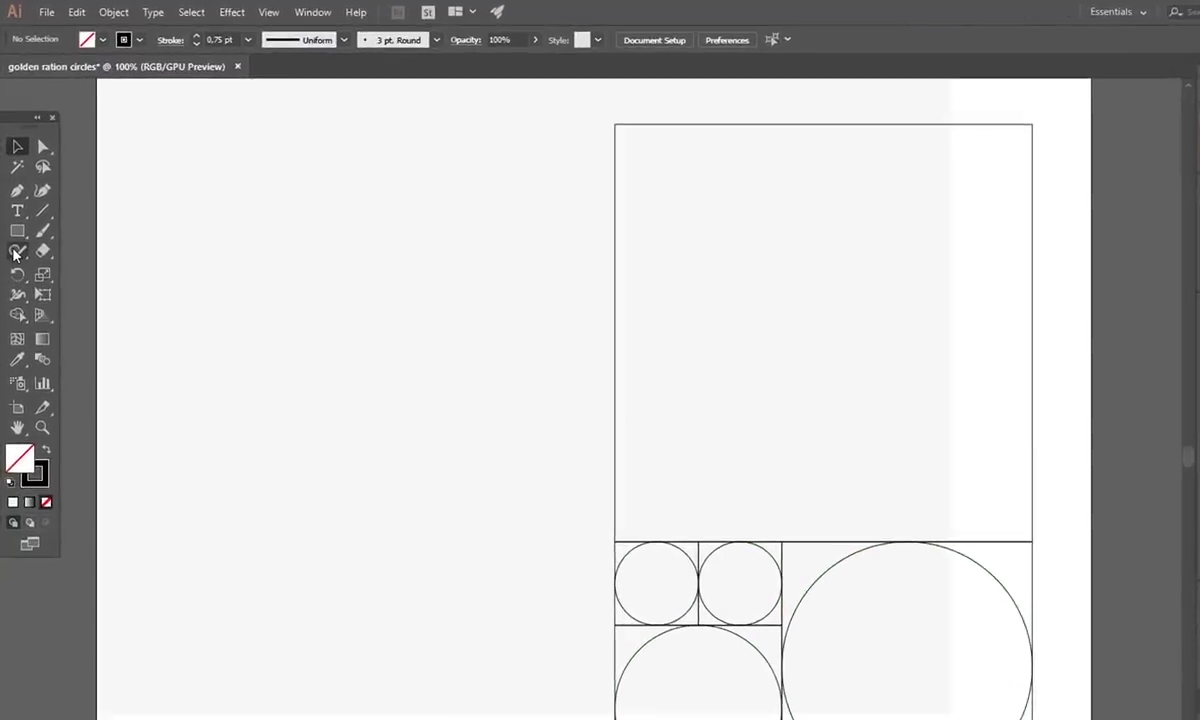
# Create a 500 × 500 px circle beside the large square with the Ellipse tool.
pyautogui.moveTo(15, 197); pyautogui.dragTo(52, 219)
pyautogui.moveTo(76, 318); pyautogui.dragTo(83, 337)
pyautogui.click(496, 396)
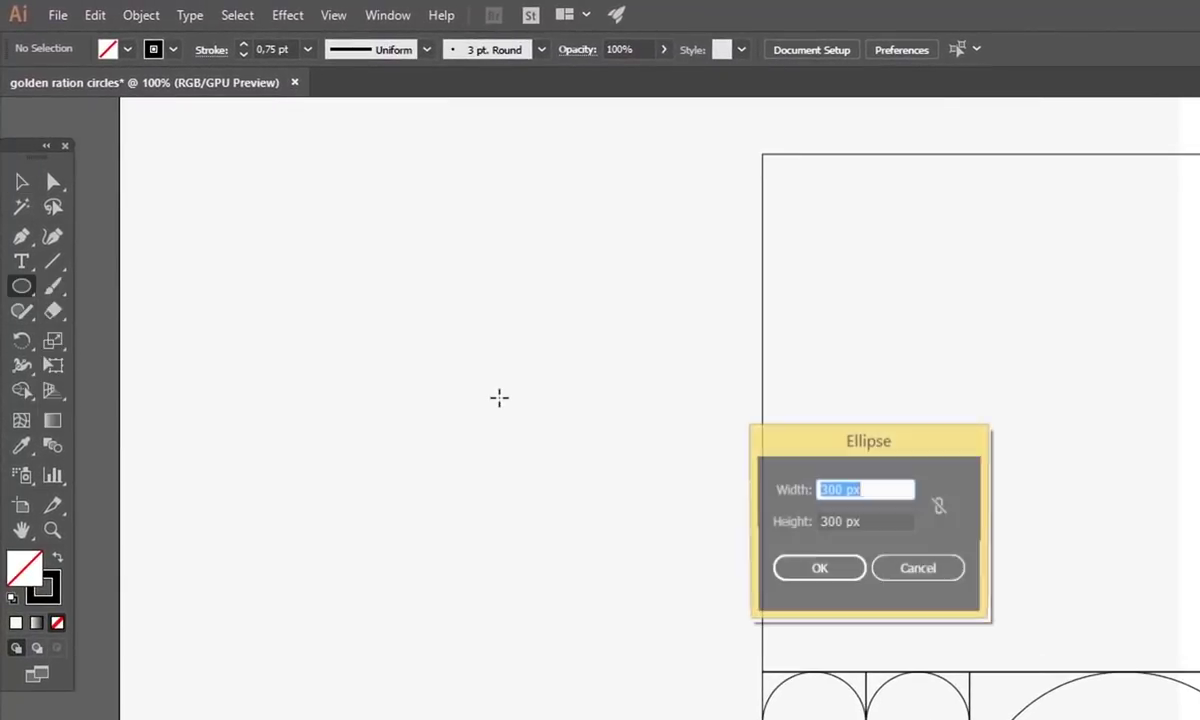
pyautogui.write('500')
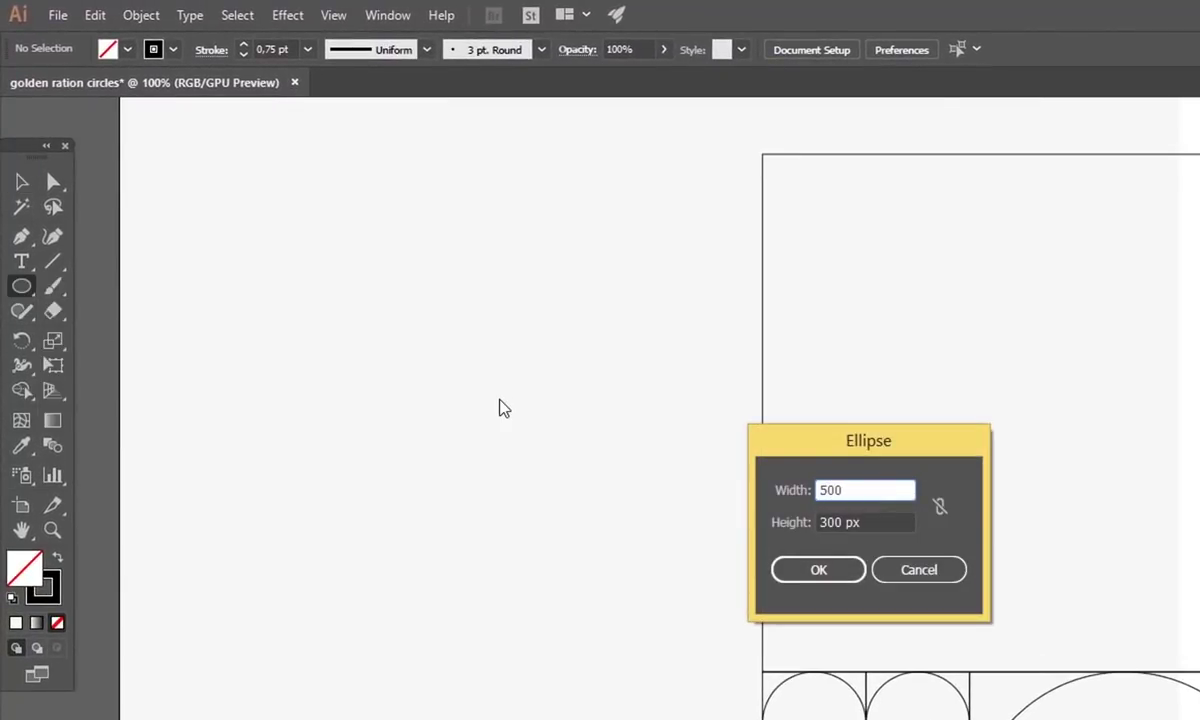
pyautogui.press('Tab')
pyautogui.write('500')
pyautogui.press('Return')
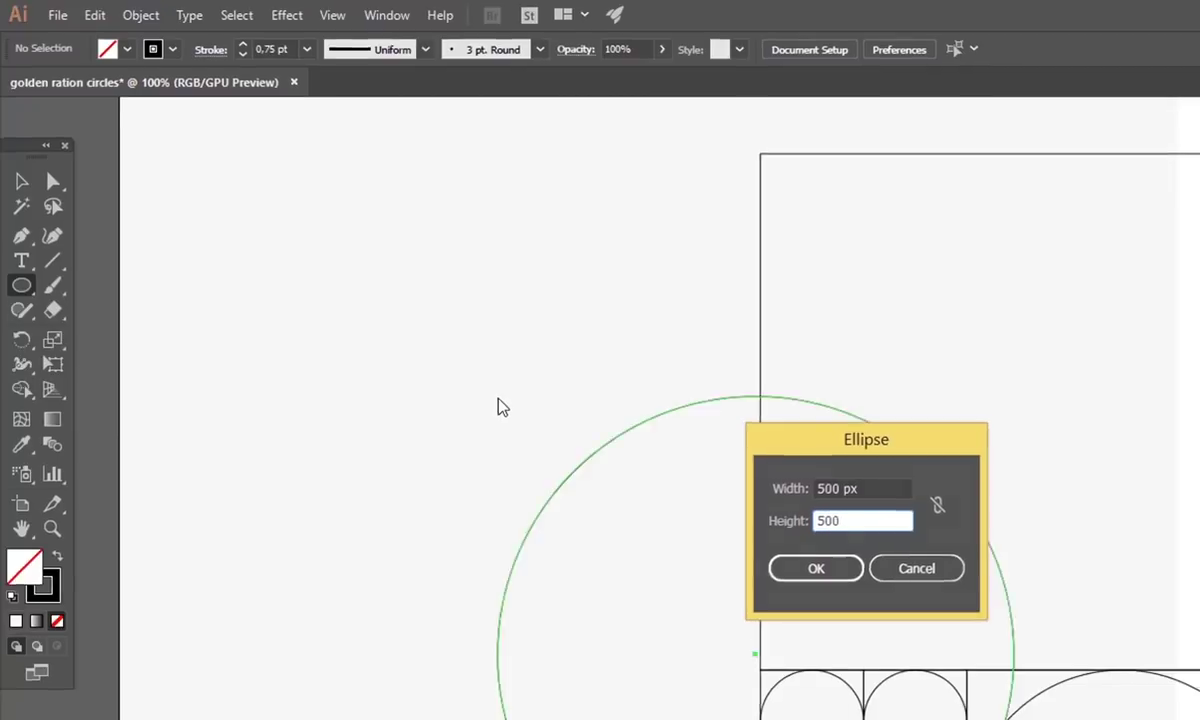
# Center the 500 px circle and square on each other and move the pair flush onto the top of the smaller squares.
pyautogui.click(17, 127)
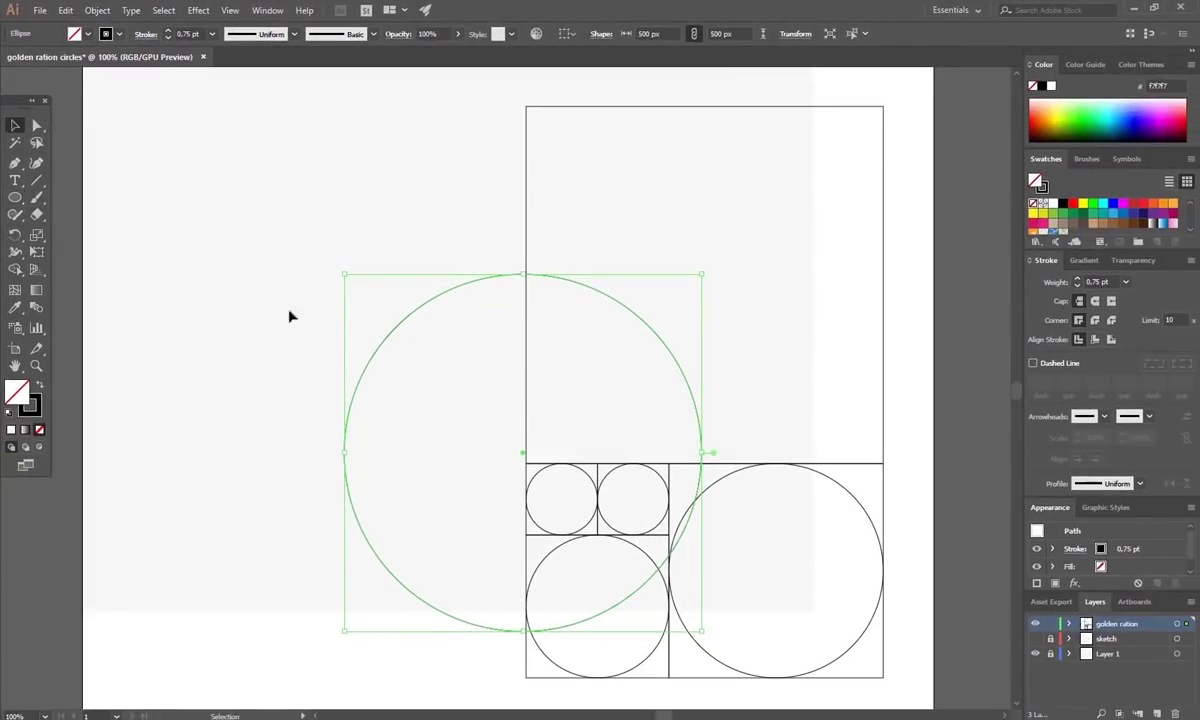
pyautogui.moveTo(396, 335); pyautogui.dragTo(579, 166)
pyautogui.moveTo(451, 158); pyautogui.dragTo(875, 290)
pyautogui.click(611, 32)
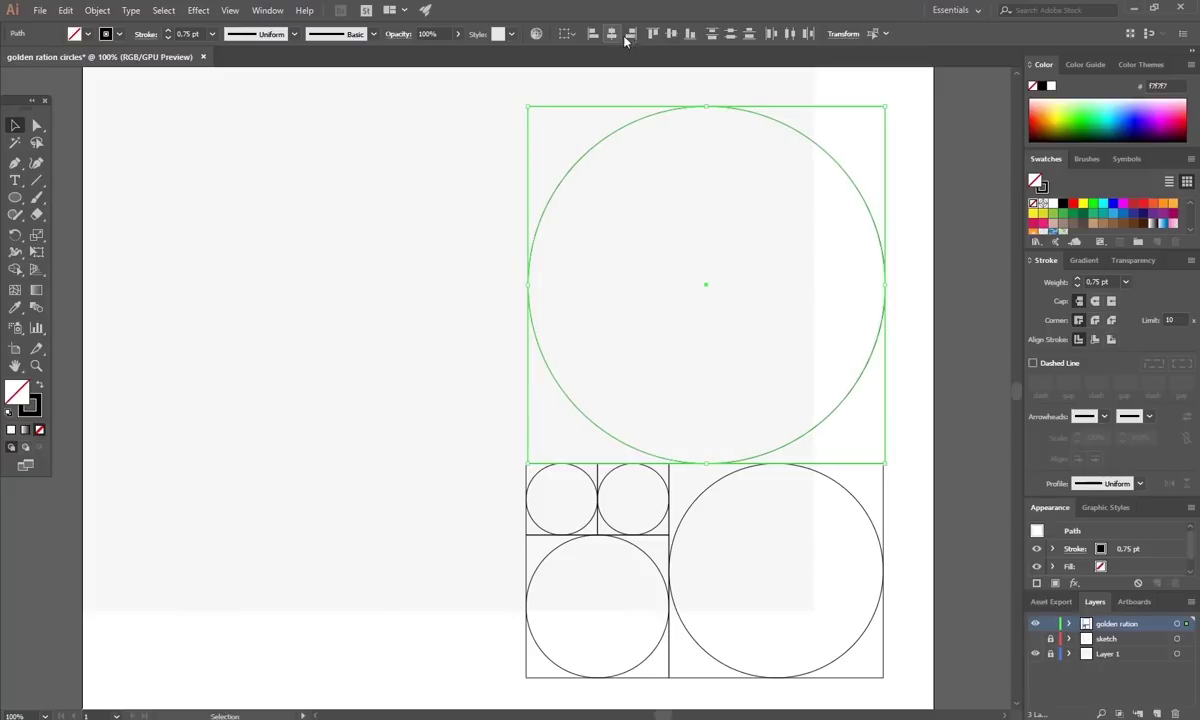
pyautogui.moveTo(545, 218); pyautogui.dragTo(879, 313)
pyautogui.click(488, 222)
pyautogui.click(461, 294)
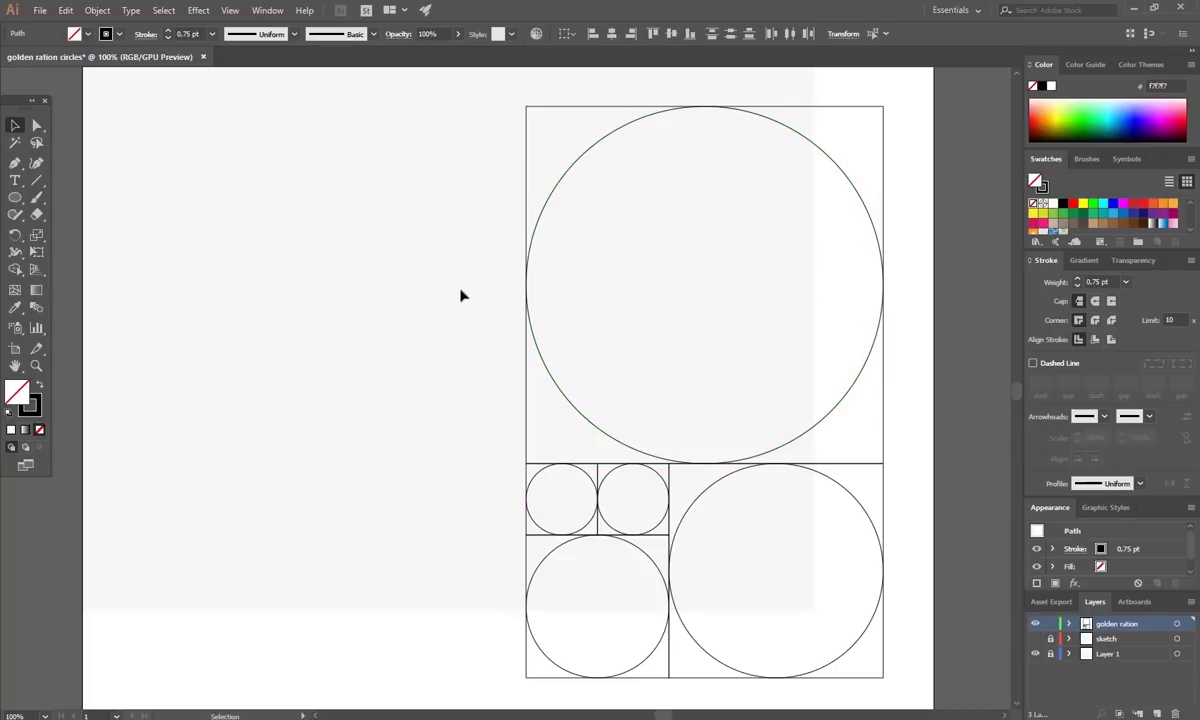
# Create an 800 × 800 px square with the Rectangle tool.
pyautogui.scroll(-1, 410, 285)
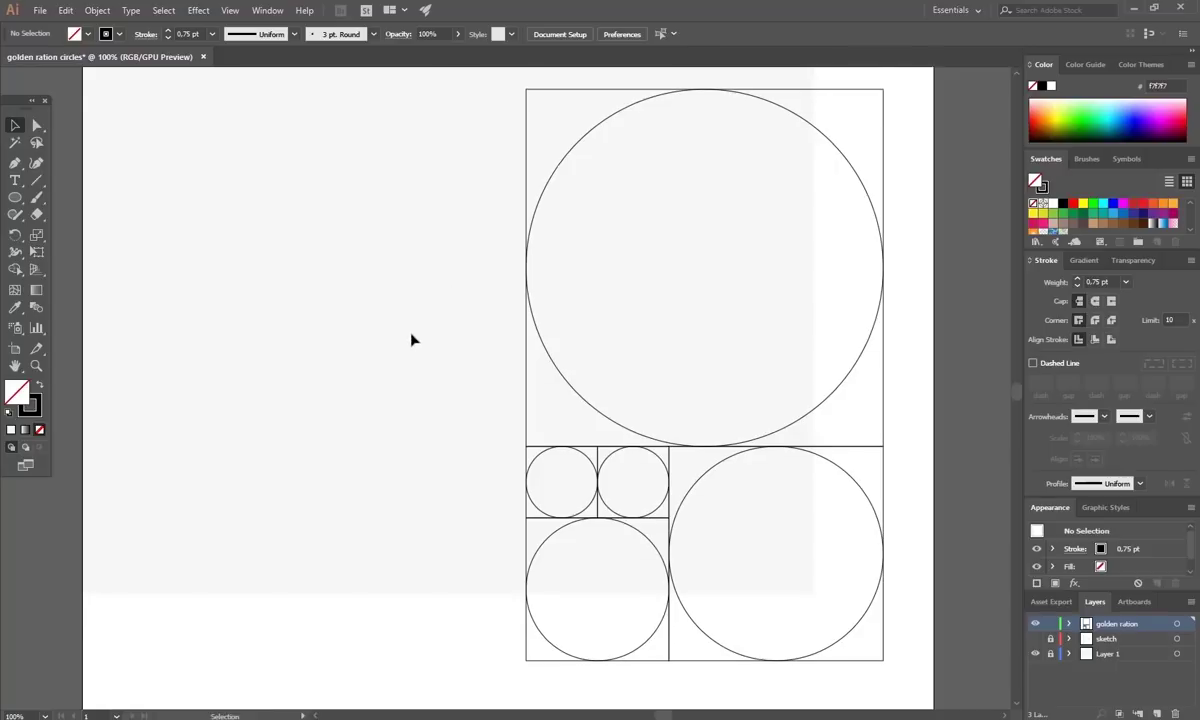
pyautogui.scroll(1, 411, 339)
pyautogui.scroll(-1, 411, 337)
pyautogui.moveTo(15, 197); pyautogui.dragTo(60, 184)
pyautogui.click(408, 283)
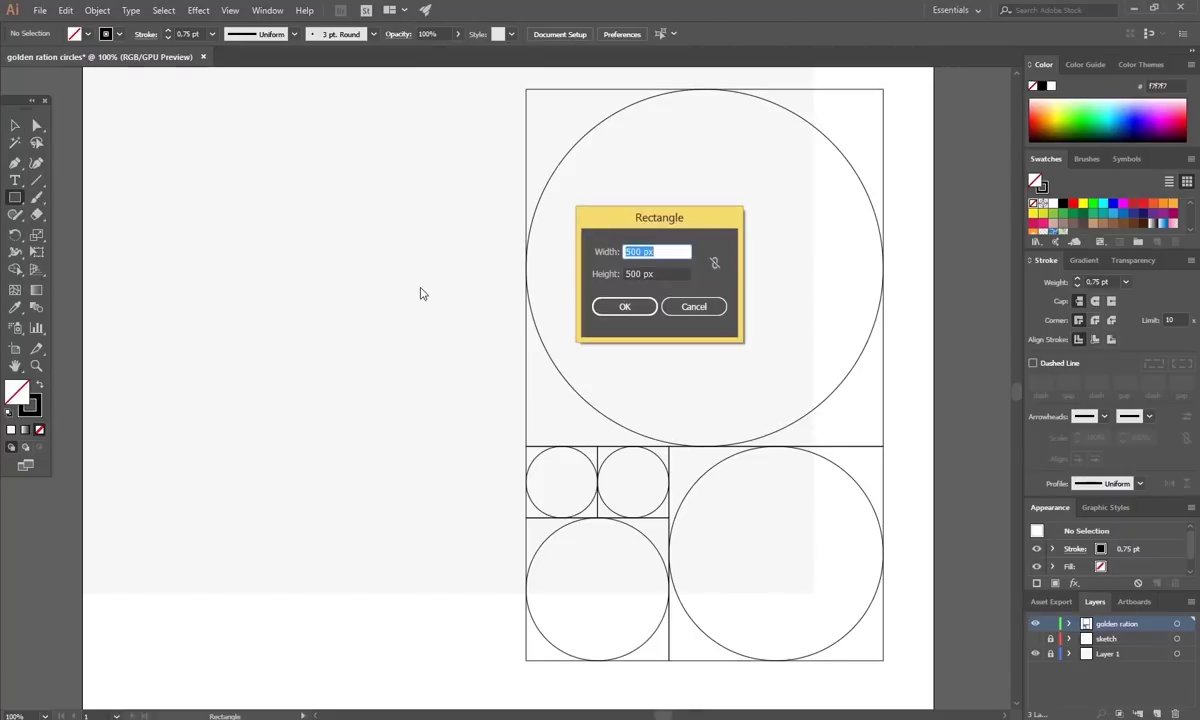
pyautogui.write('800')
pyautogui.press('Tab')
pyautogui.write('8')
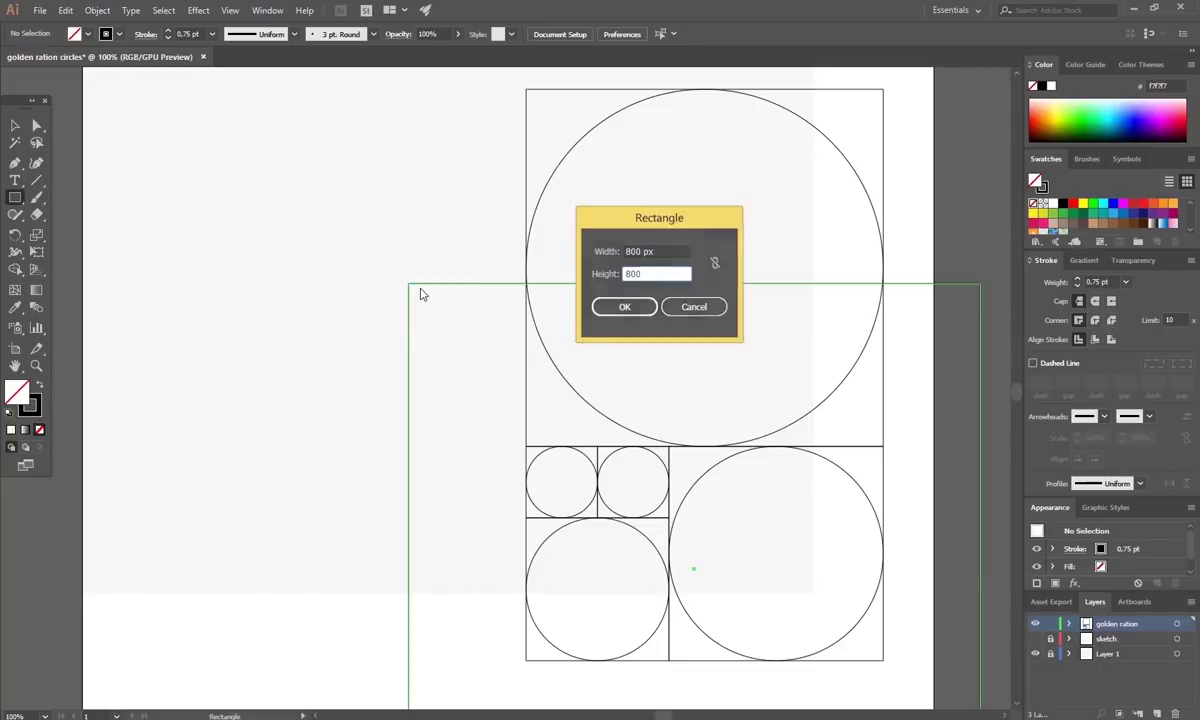
pyautogui.press('Return')
pyautogui.click(17, 124)
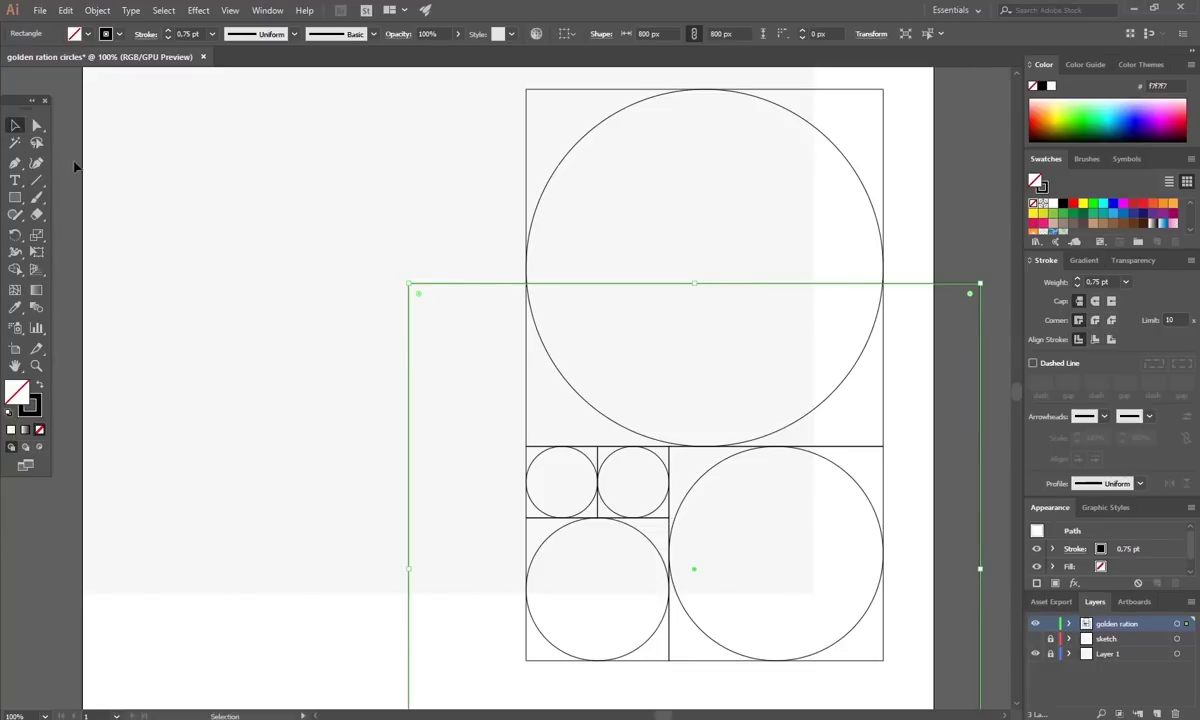
# Create an 800 × 800 px circle with the Ellipse tool.
pyautogui.moveTo(15, 197); pyautogui.dragTo(76, 233)
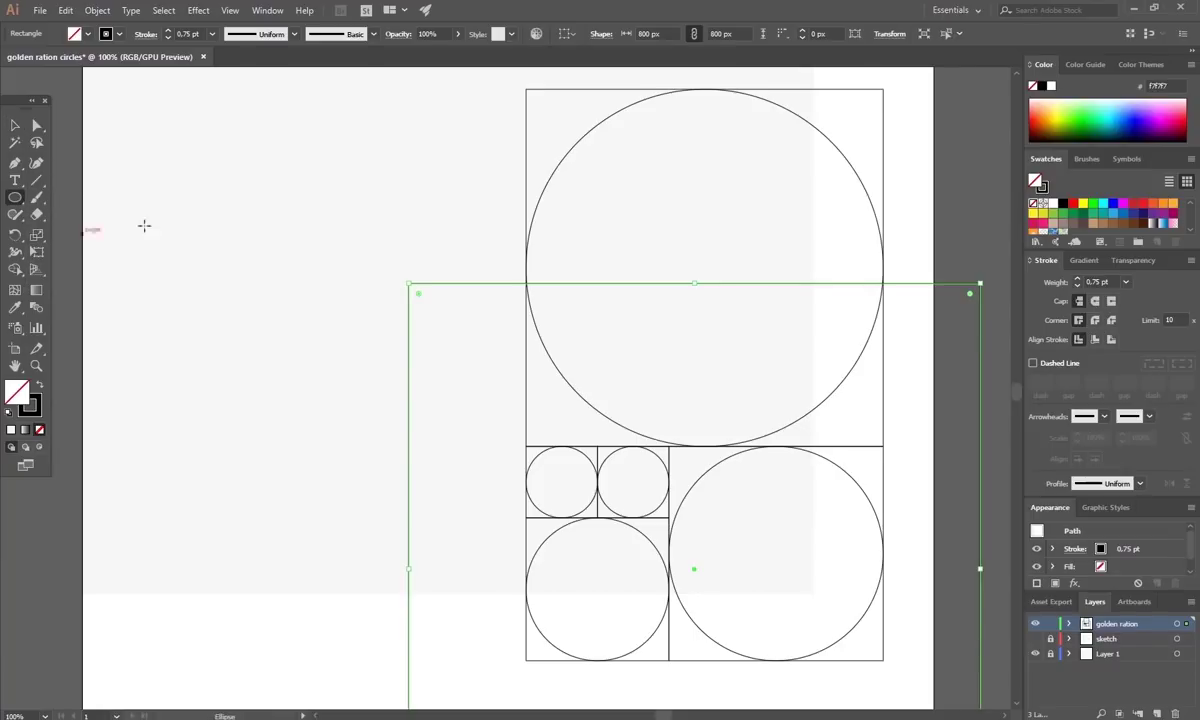
pyautogui.click(222, 214)
pyautogui.write('80')
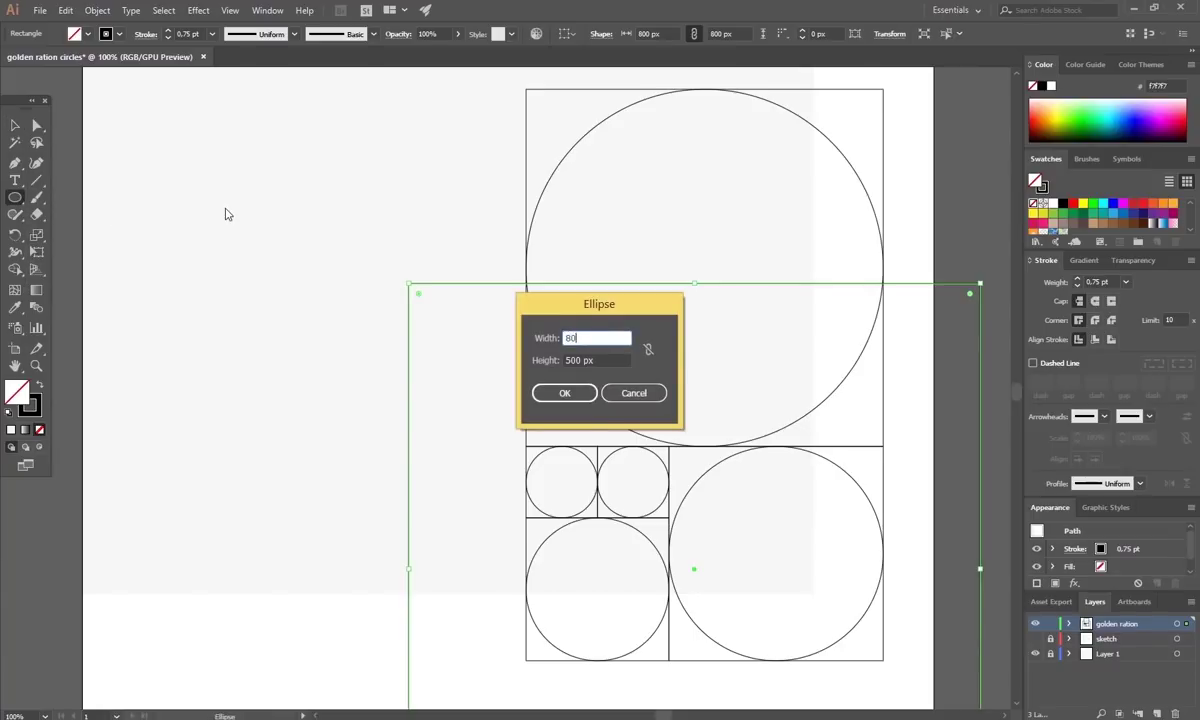
pyautogui.write('0')
pyautogui.press('Tab')
pyautogui.write('8')
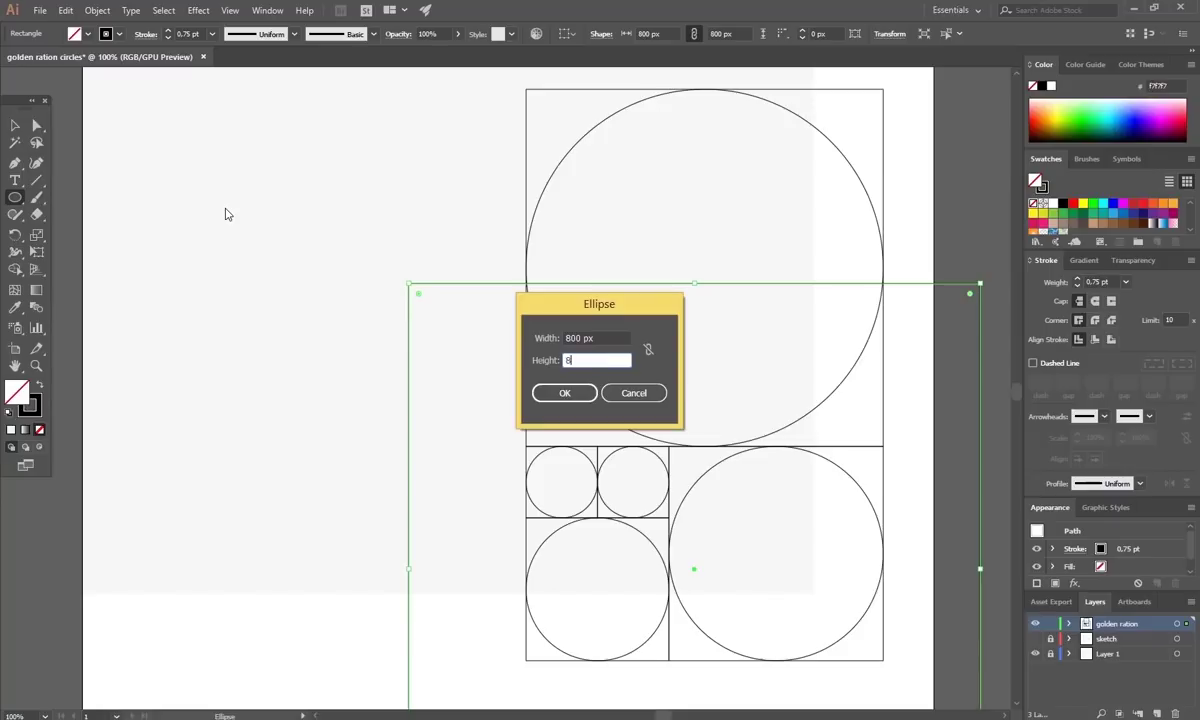
pyautogui.press('Return')
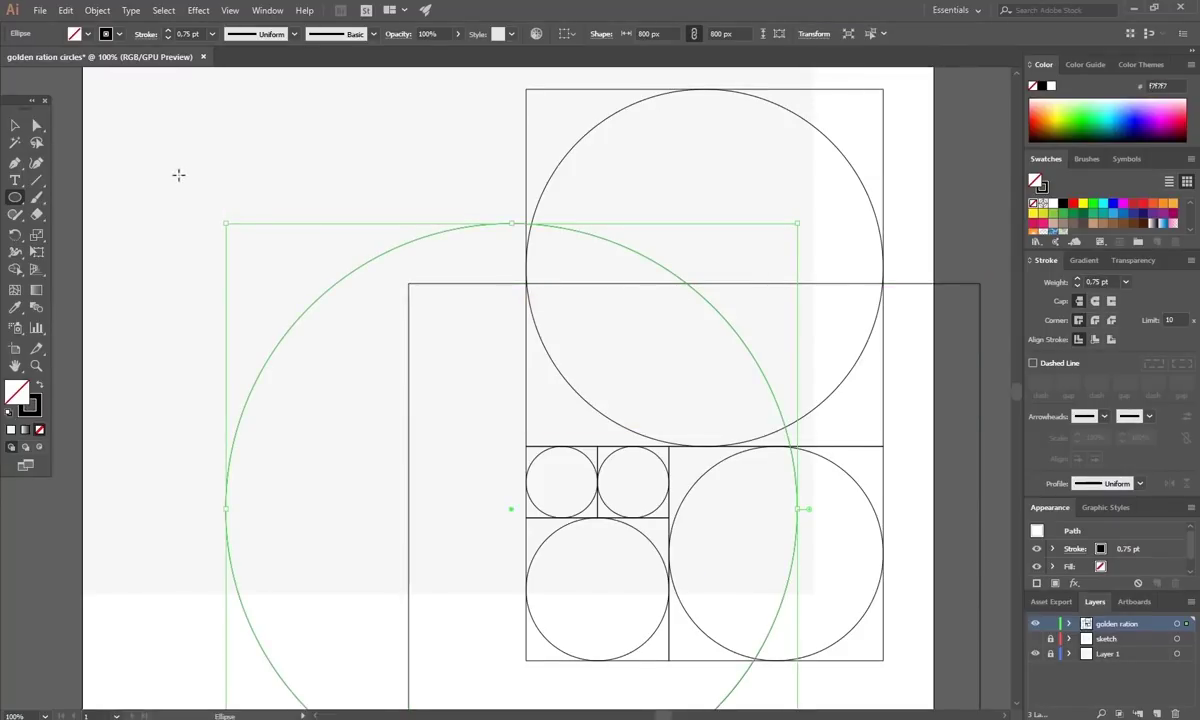
# Select the 800 px square and circle and center them on each other horizontally and vertically.
pyautogui.click(15, 125)
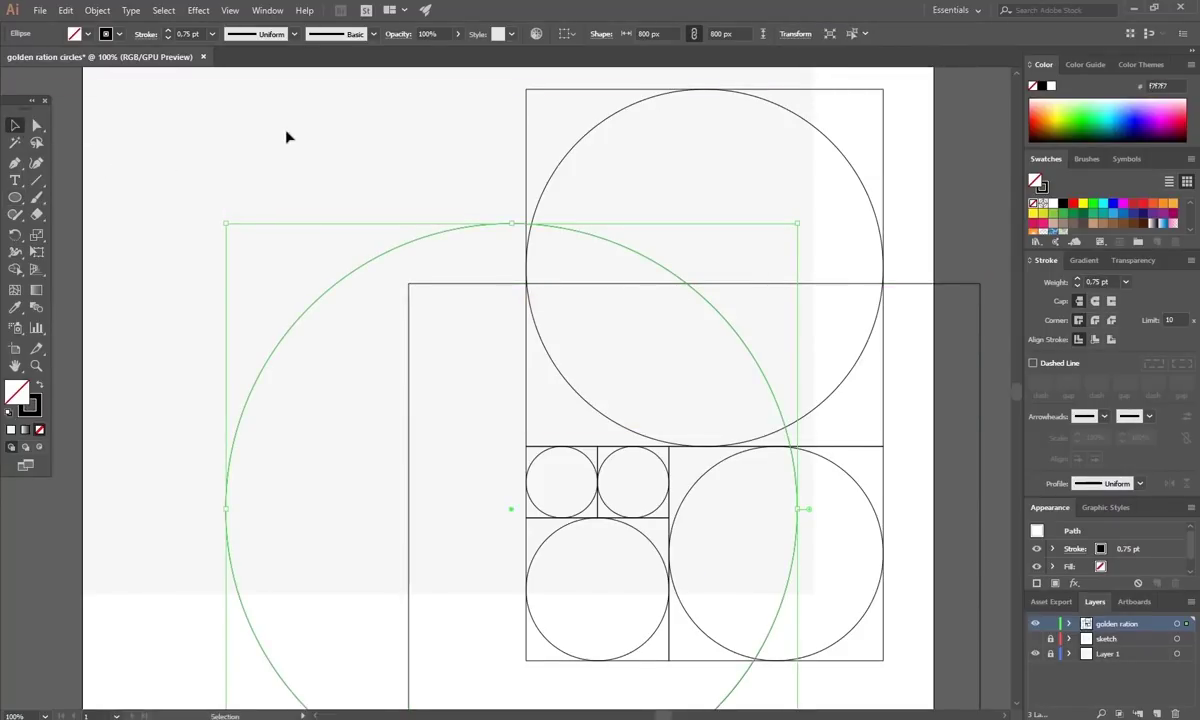
pyautogui.click(270, 130)
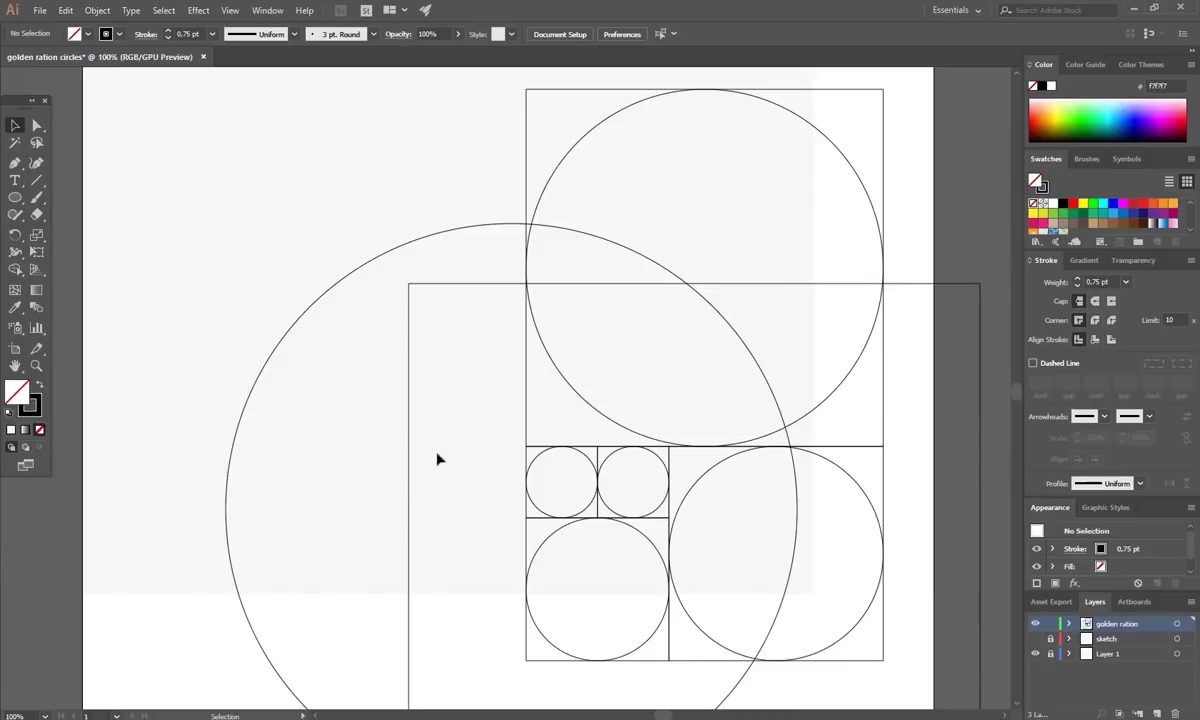
pyautogui.click(409, 461)
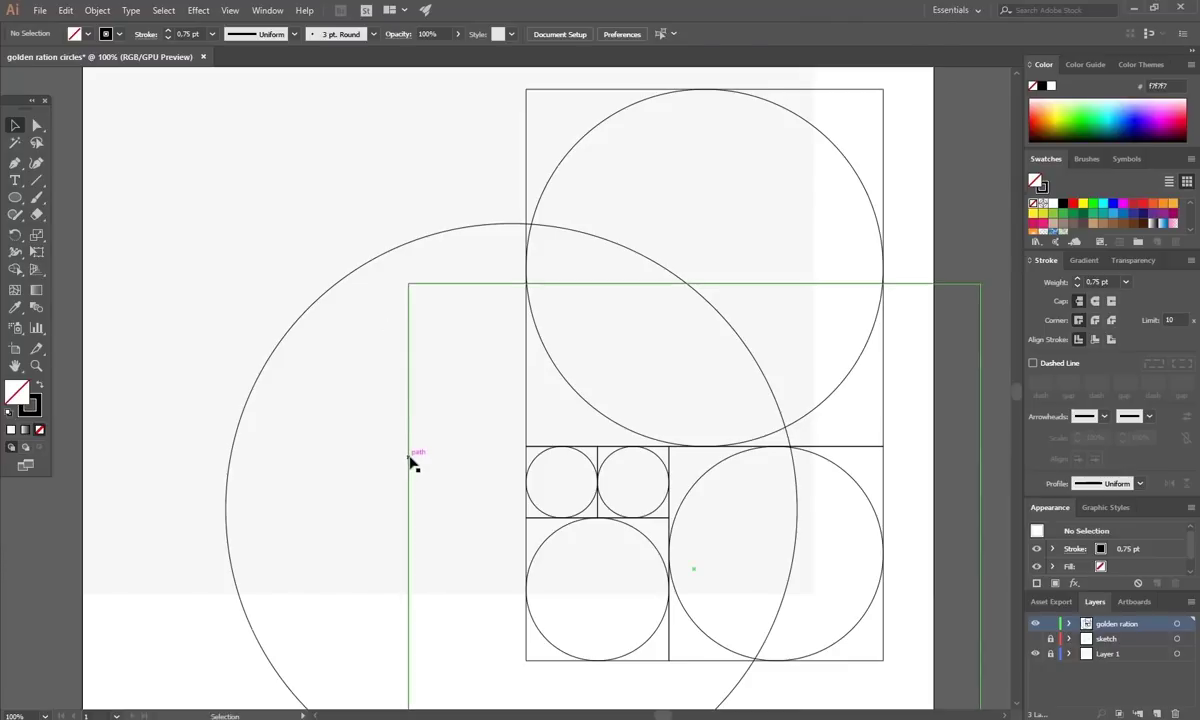
pyautogui.keyDown('shift'); pyautogui.click(254, 388); pyautogui.keyUp('shift')
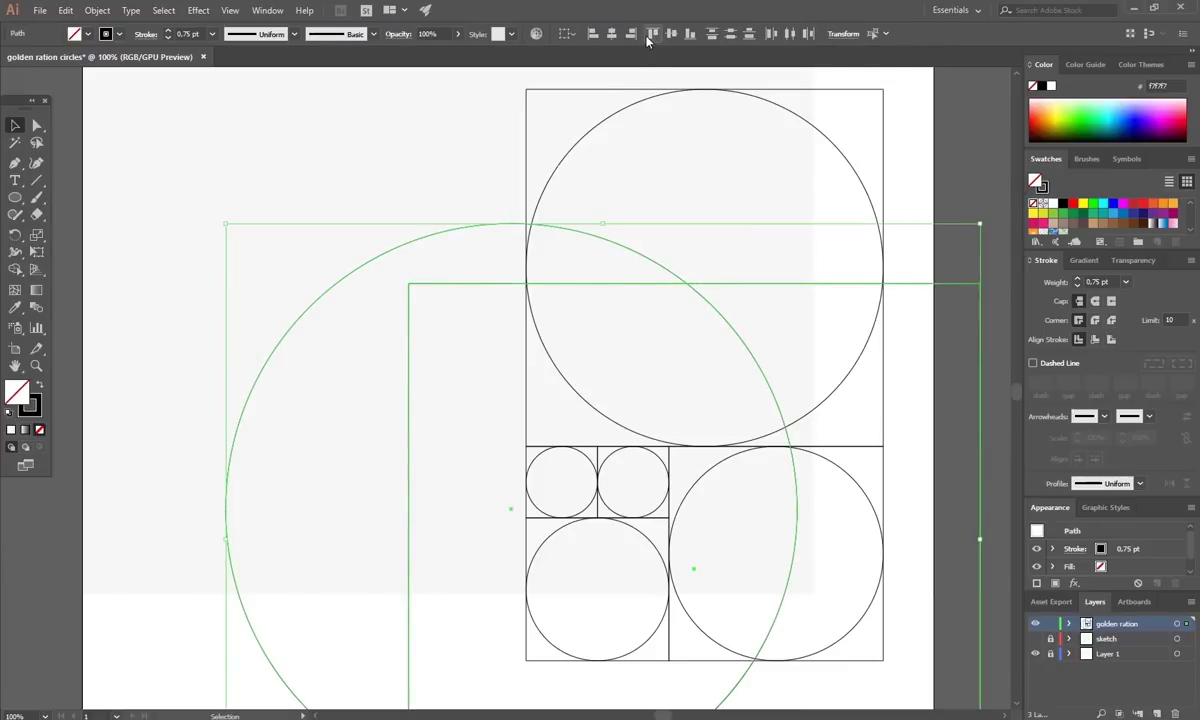
pyautogui.click(611, 33)
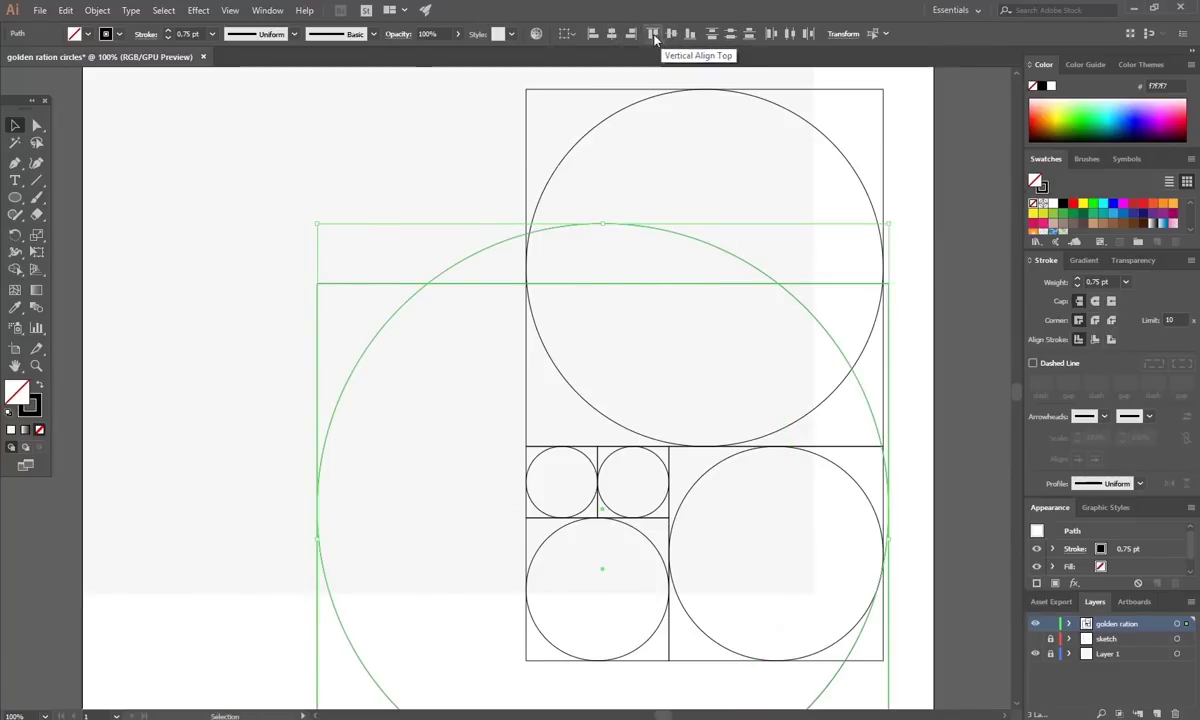
pyautogui.click(680, 34)
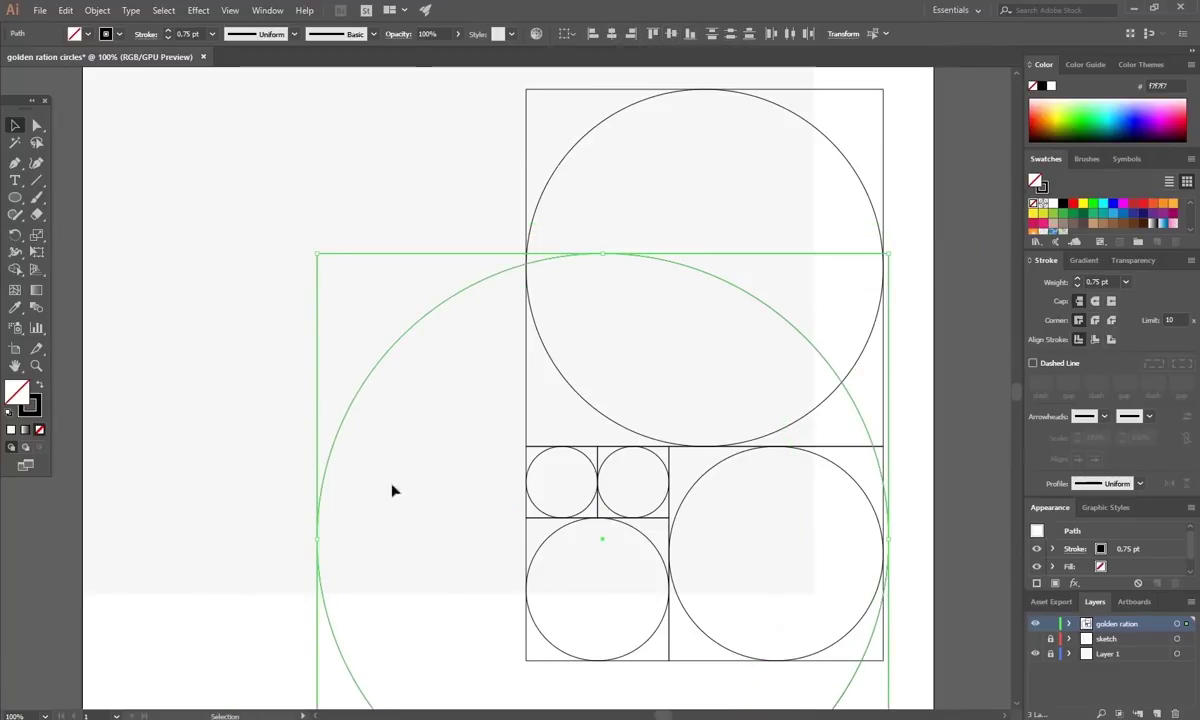
# Move the 800 px square and circle flush against the left edge of the other squares, with their top and bottom edges aligned.
pyautogui.moveTo(370, 371); pyautogui.dragTo(45, 214)
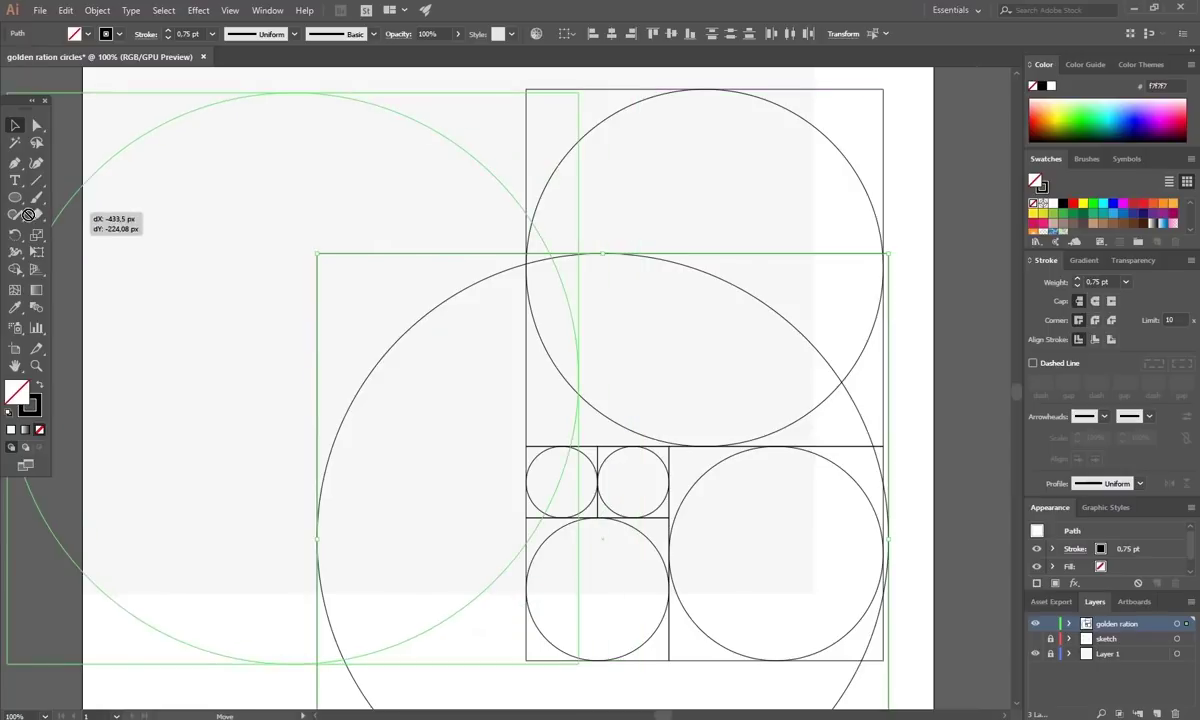
pyautogui.hotkey('ctrl', 'z')
pyautogui.moveTo(480, 283); pyautogui.dragTo(137, 127)
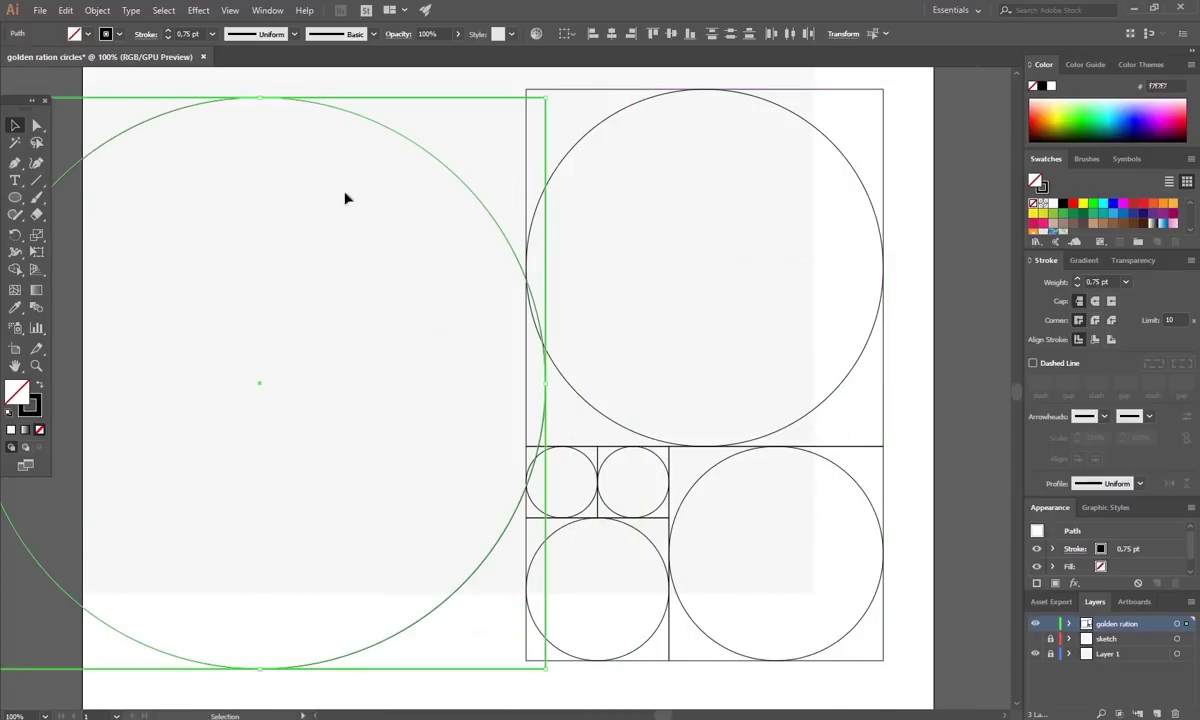
pyautogui.moveTo(485, 207); pyautogui.dragTo(461, 197)
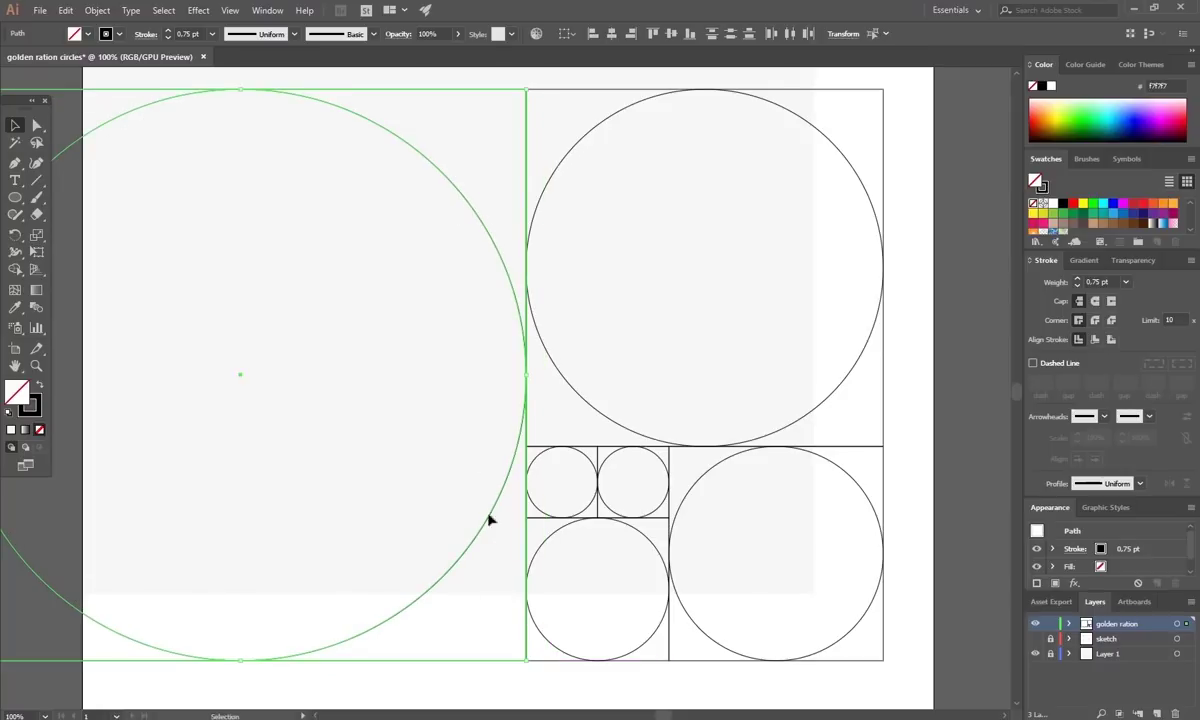
pyautogui.click(521, 688)
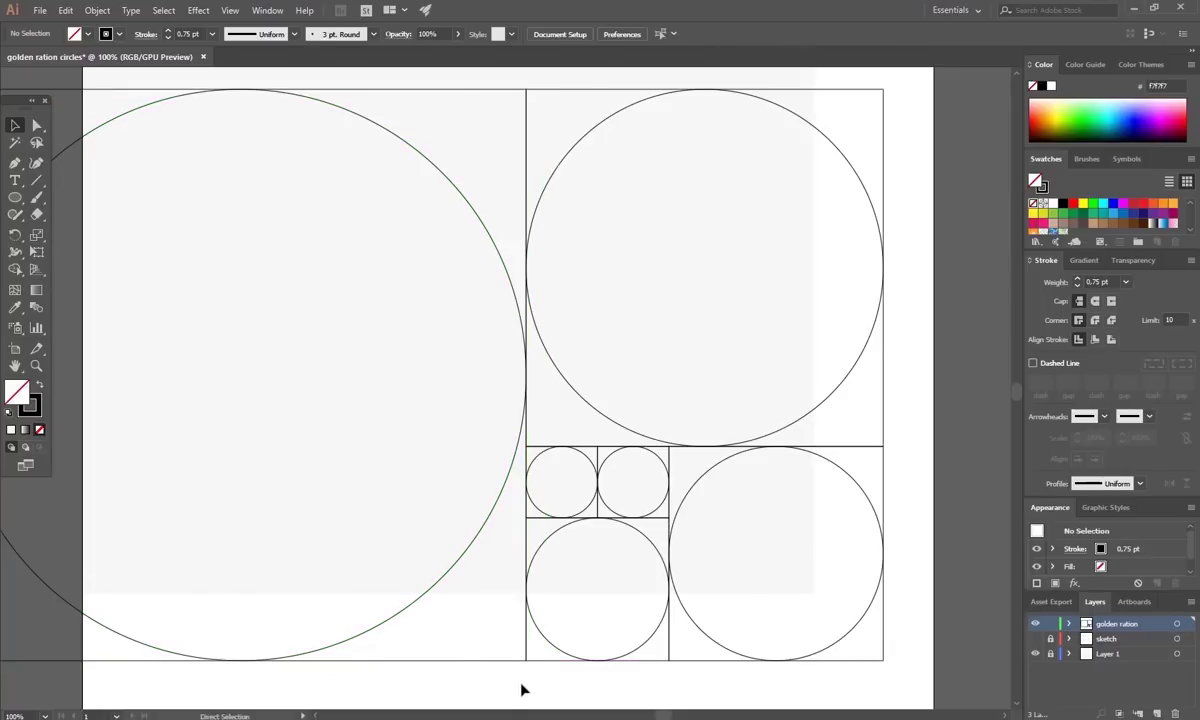
pyautogui.hotkey('ctrl', '-')
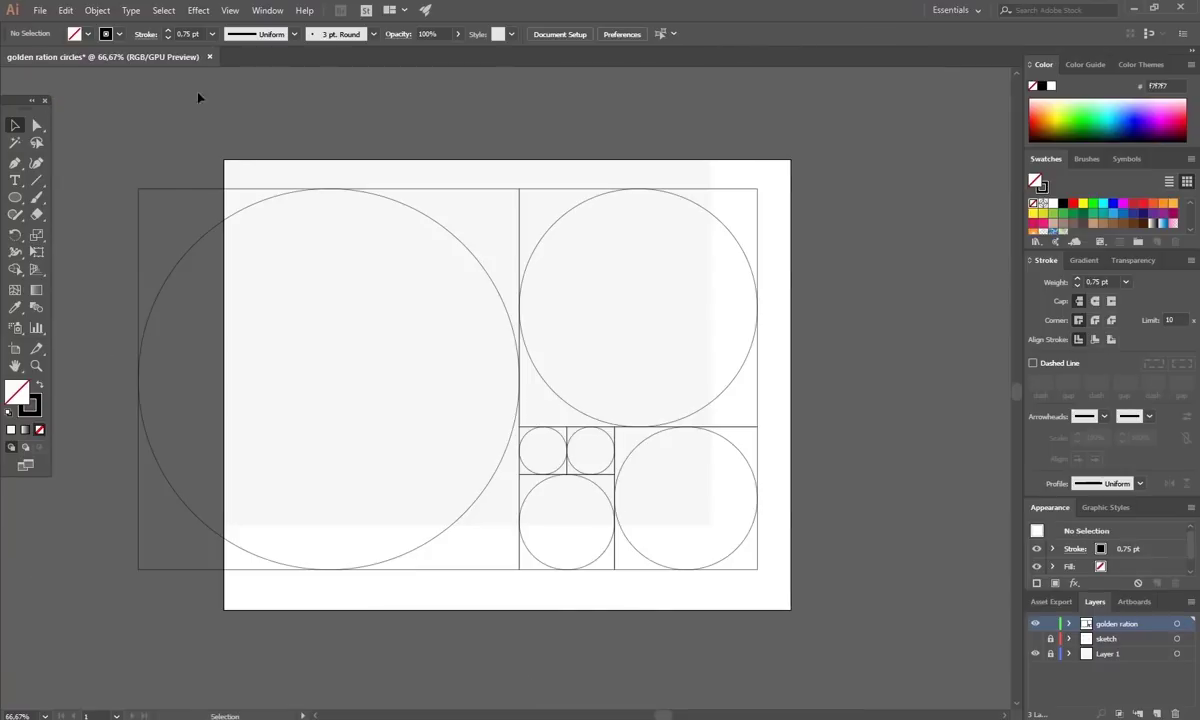
# Scale the entire golden ratio series down proportionally and move it to the upper-right area of the artboard.
pyautogui.moveTo(137, 143); pyautogui.dragTo(793, 617)
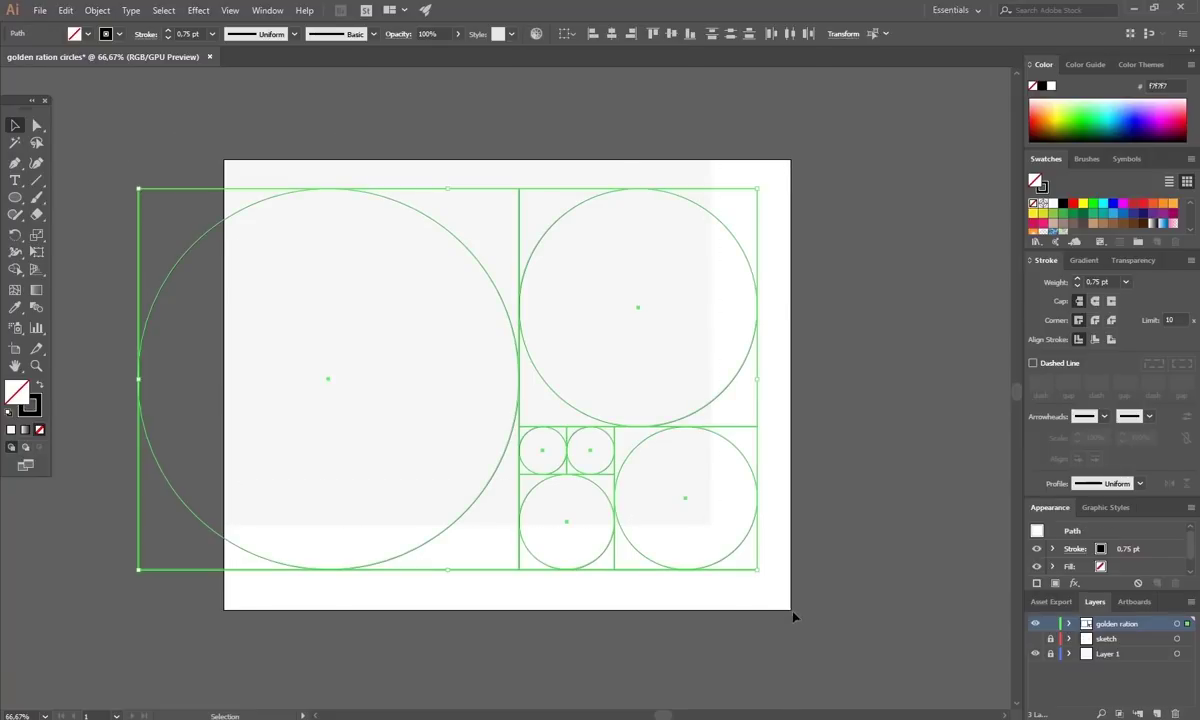
pyautogui.moveTo(757, 569); pyautogui.dragTo(566, 500)
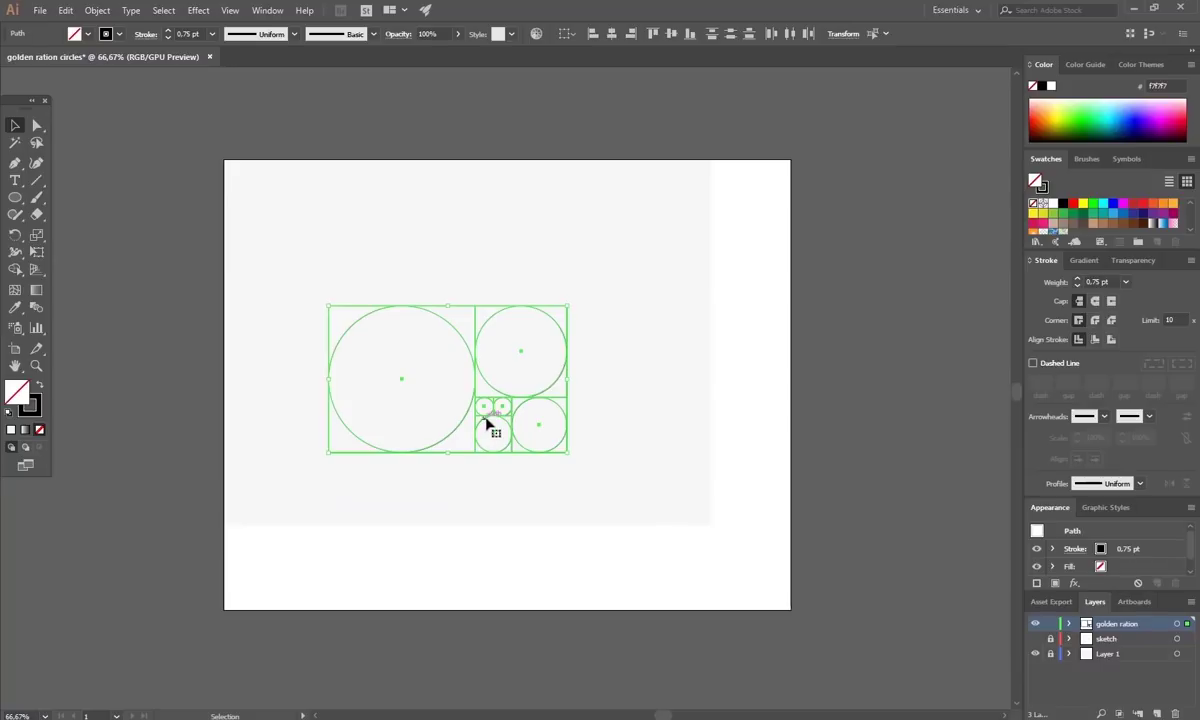
pyautogui.moveTo(490, 421); pyautogui.dragTo(604, 350)
pyautogui.click(643, 460)
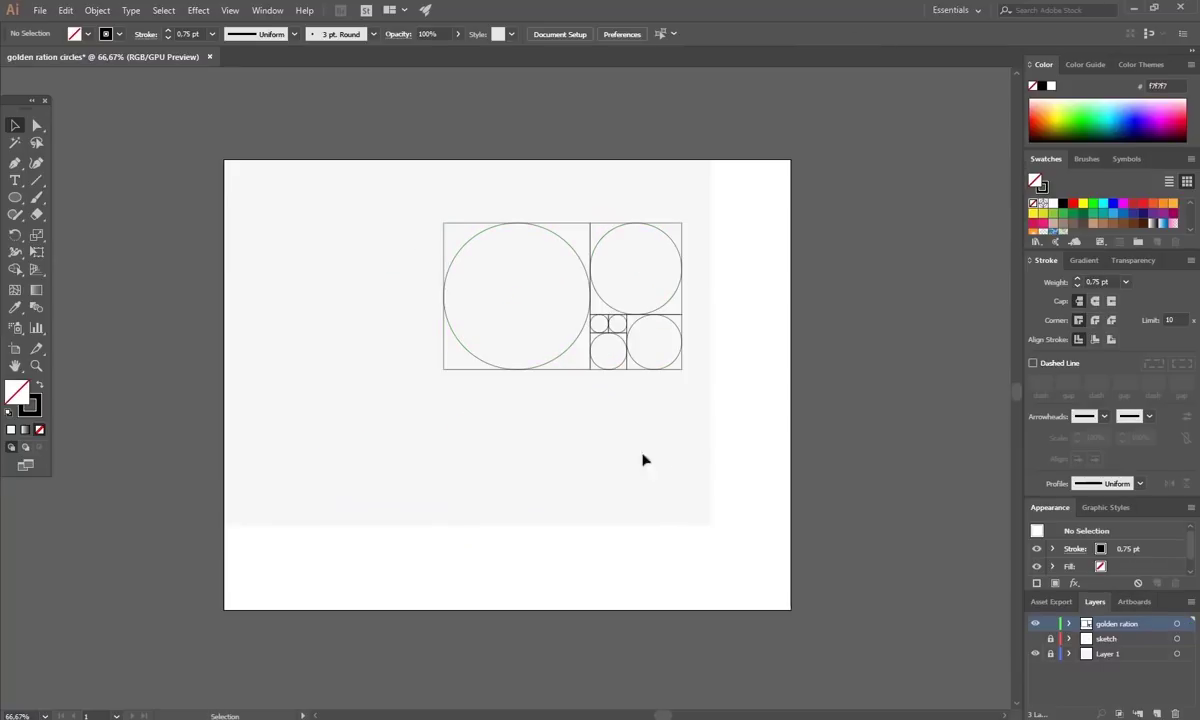
pyautogui.hotkey('ctrl', '1')
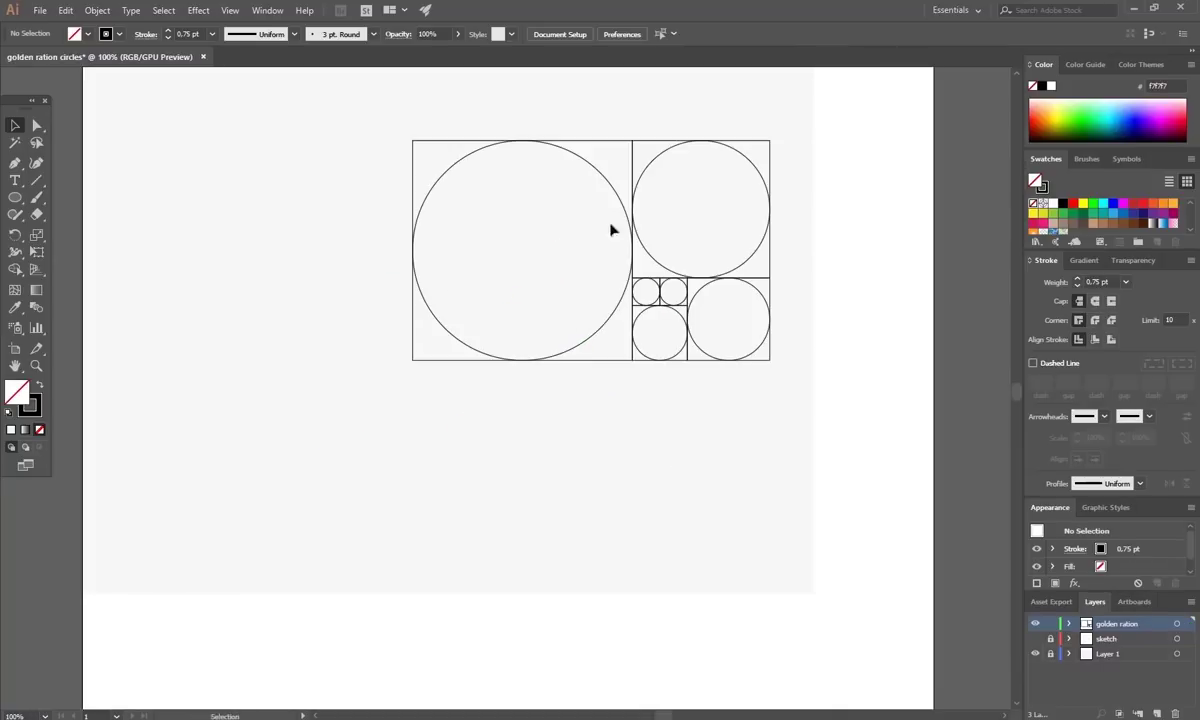
pyautogui.press('space')
pyautogui.moveTo(733, 432); pyautogui.dragTo(723, 496)
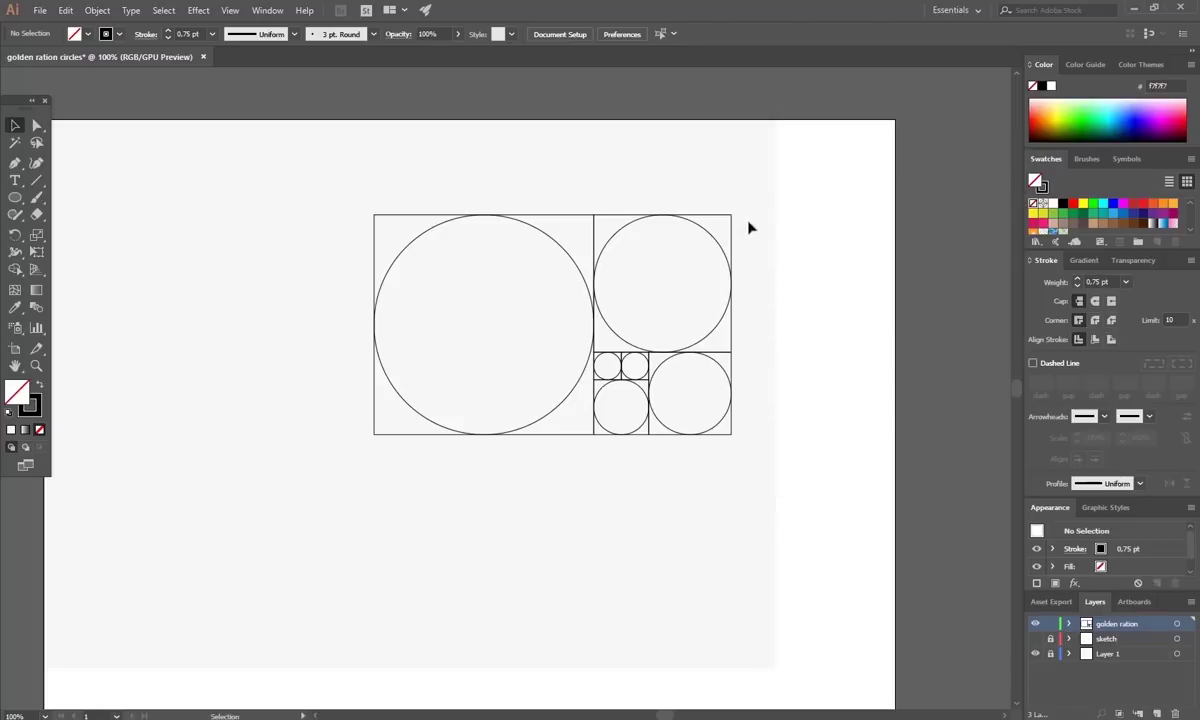
pyautogui.moveTo(771, 201); pyautogui.dragTo(351, 468)
pyautogui.click(398, 538)
pyautogui.scroll(1, 847, 322)
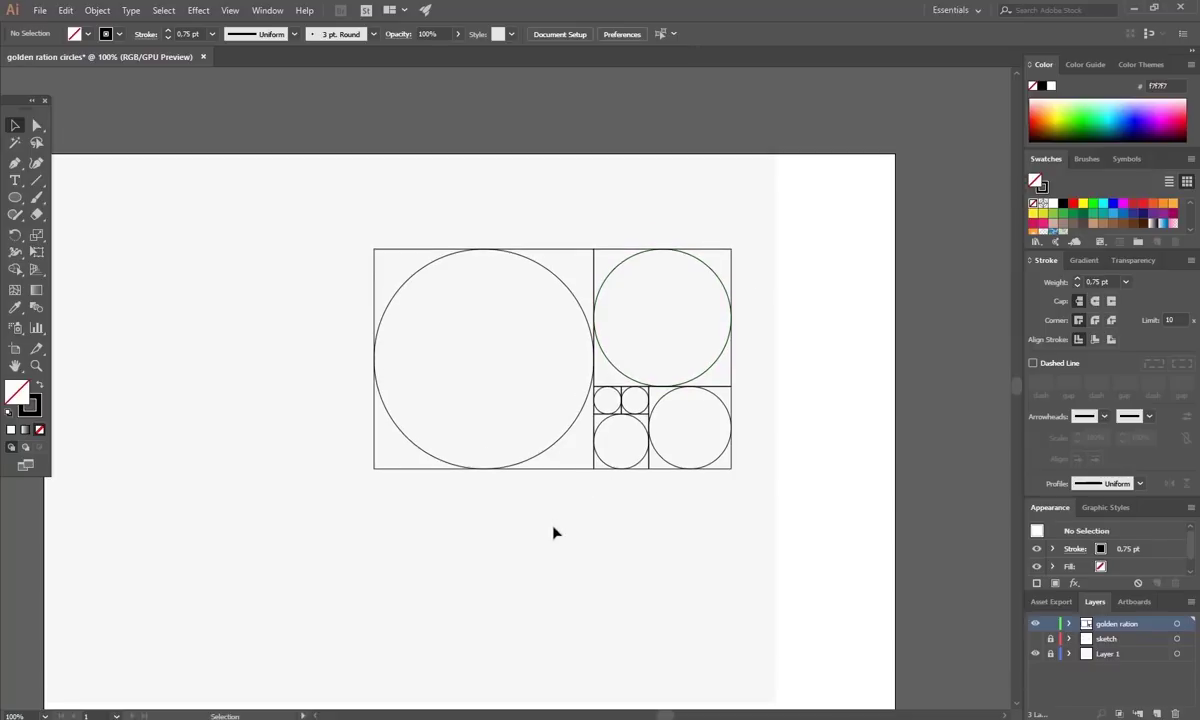
pyautogui.moveTo(511, 545); pyautogui.dragTo(577, 507)
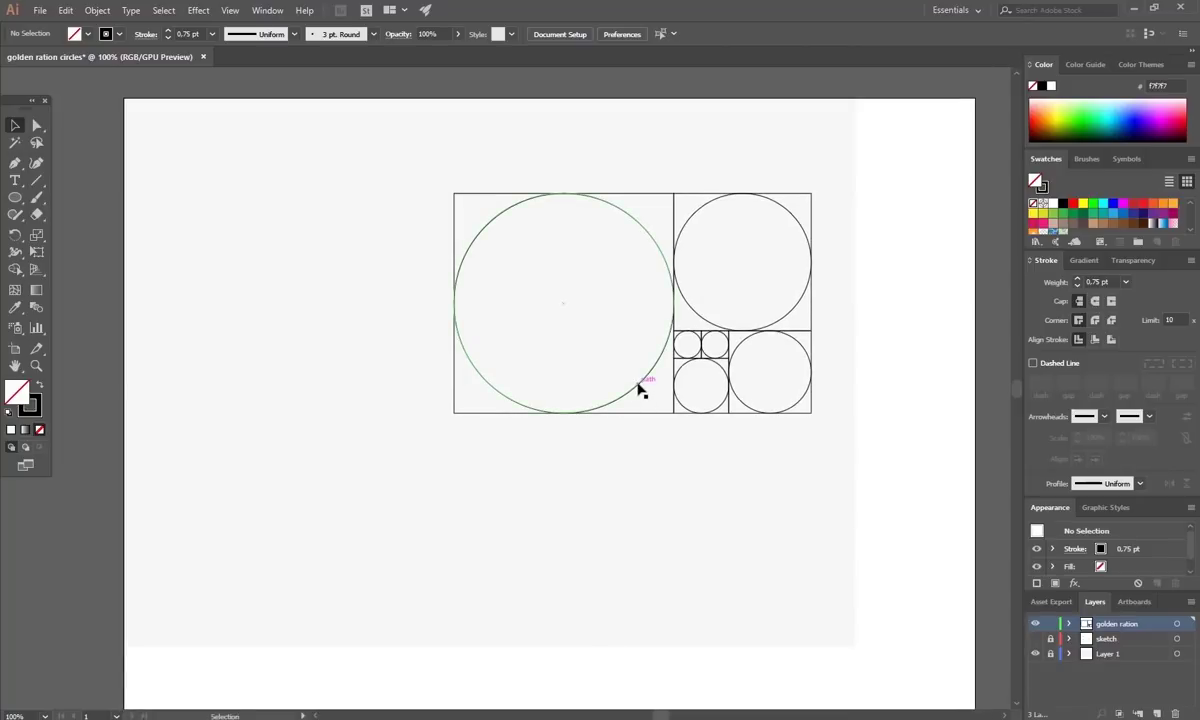
# Move the series closer to the artboard's upper edge and copy one circle of each of the five sizes into the empty space below.
pyautogui.moveTo(862, 485); pyautogui.dragTo(311, 196)
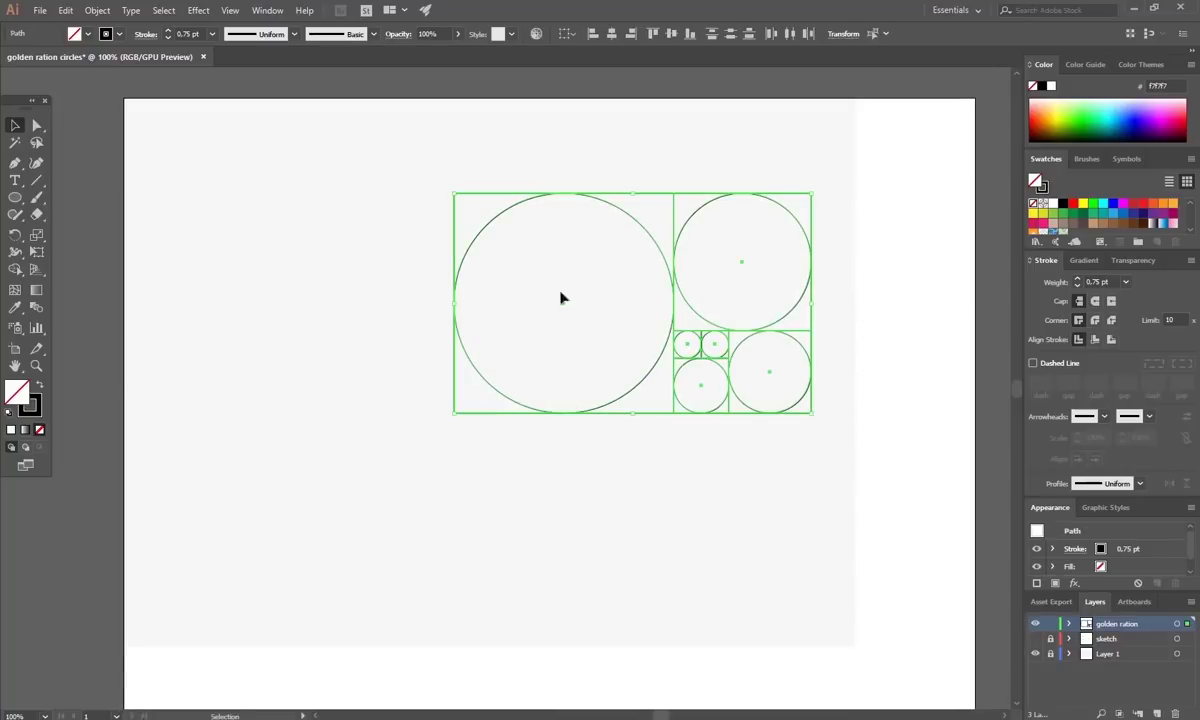
pyautogui.moveTo(650, 378); pyautogui.dragTo(428, 580)
pyautogui.click(653, 343)
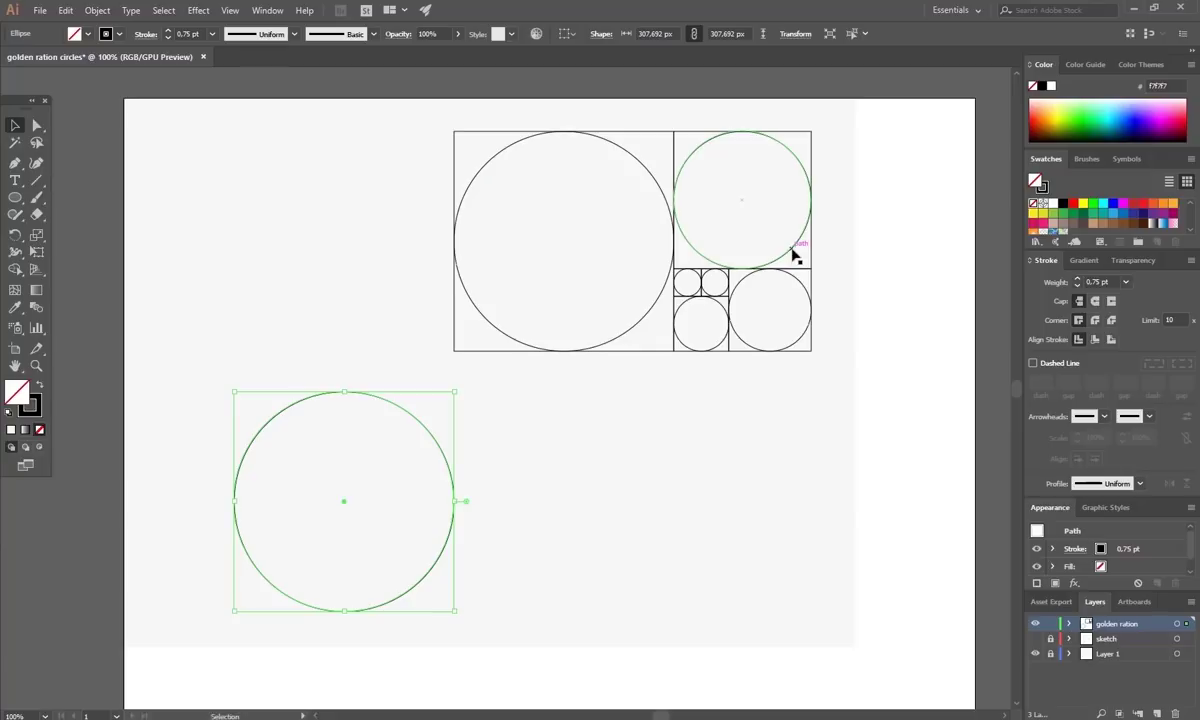
pyautogui.keyDown('alt'); pyautogui.moveTo(796, 254); pyautogui.dragTo(401, 553); pyautogui.keyUp('alt')
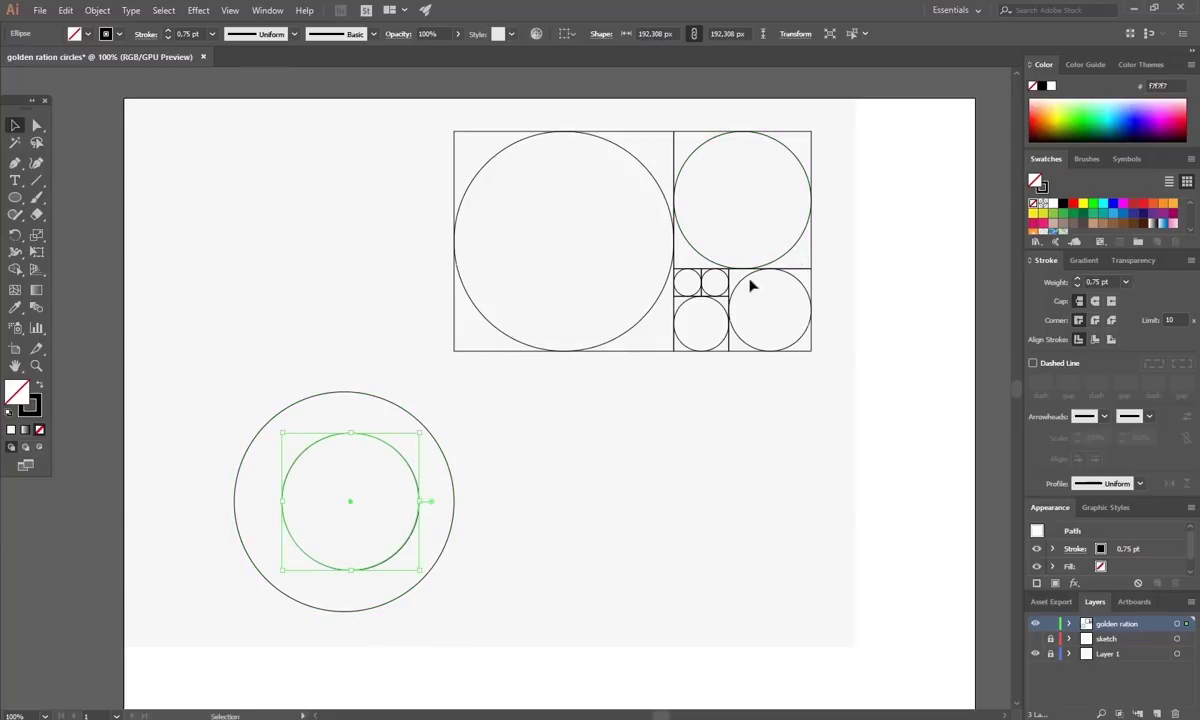
pyautogui.keyDown('alt'); pyautogui.moveTo(741, 292); pyautogui.dragTo(325, 481); pyautogui.keyUp('alt')
pyautogui.keyDown('alt'); pyautogui.moveTo(718, 348); pyautogui.dragTo(377, 527); pyautogui.keyUp('alt')
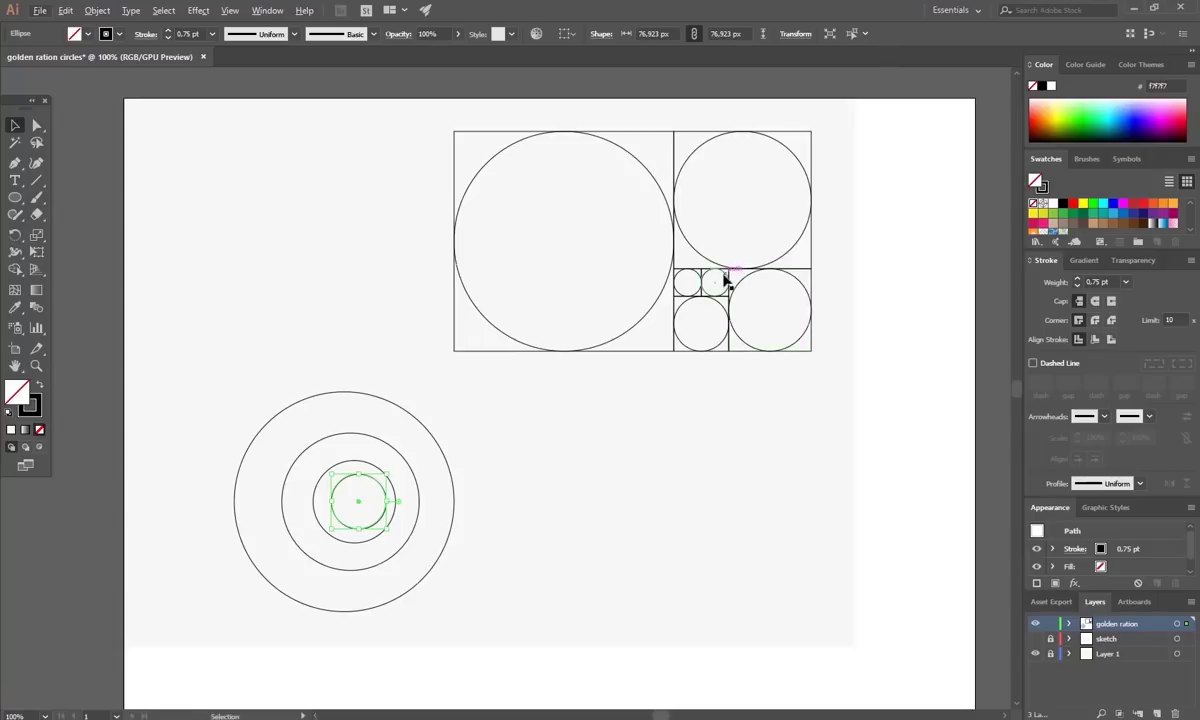
pyautogui.keyDown('alt'); pyautogui.moveTo(727, 283); pyautogui.dragTo(375, 497); pyautogui.keyUp('alt')
# Center the five copied circles on each other horizontally and vertically so they form concentric rings.
pyautogui.click(570, 490)
pyautogui.moveTo(530, 466); pyautogui.dragTo(185, 560)
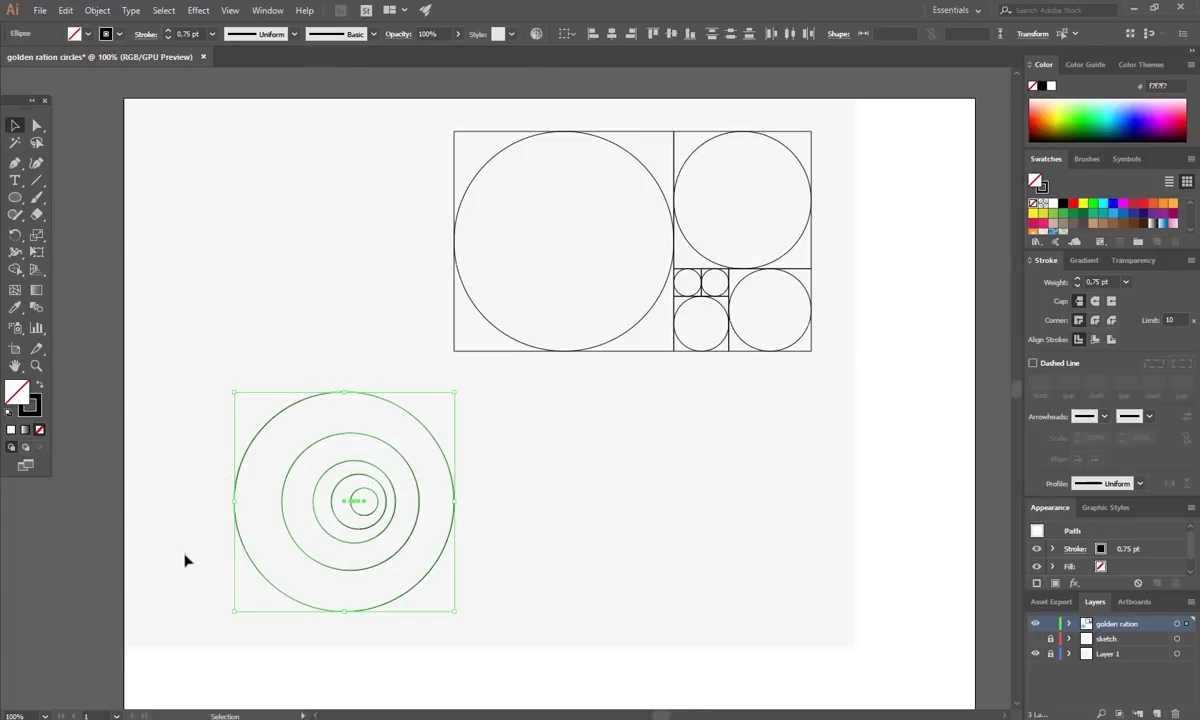
pyautogui.click(613, 35)
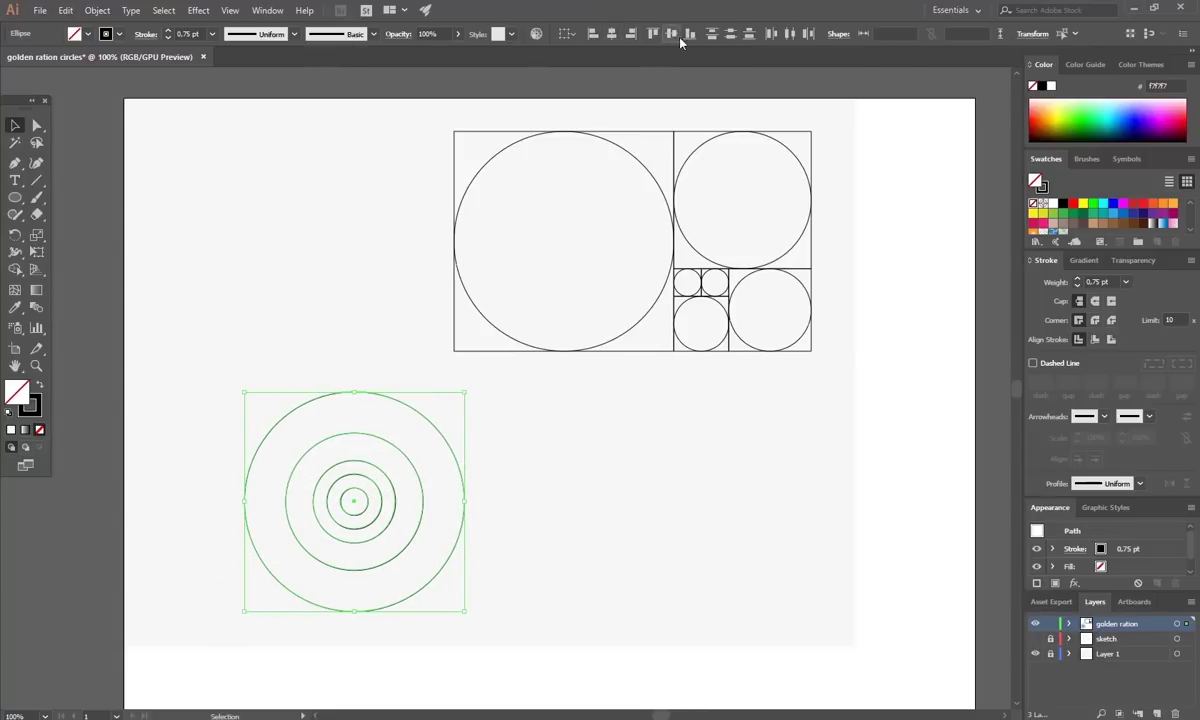
pyautogui.click(658, 505)
pyautogui.moveTo(528, 450); pyautogui.dragTo(94, 579)
pyautogui.click(637, 443)
# Select the original golden ratio series of squares and circles and scale it down proportionally.
pyautogui.scroll(2, 798, 421)
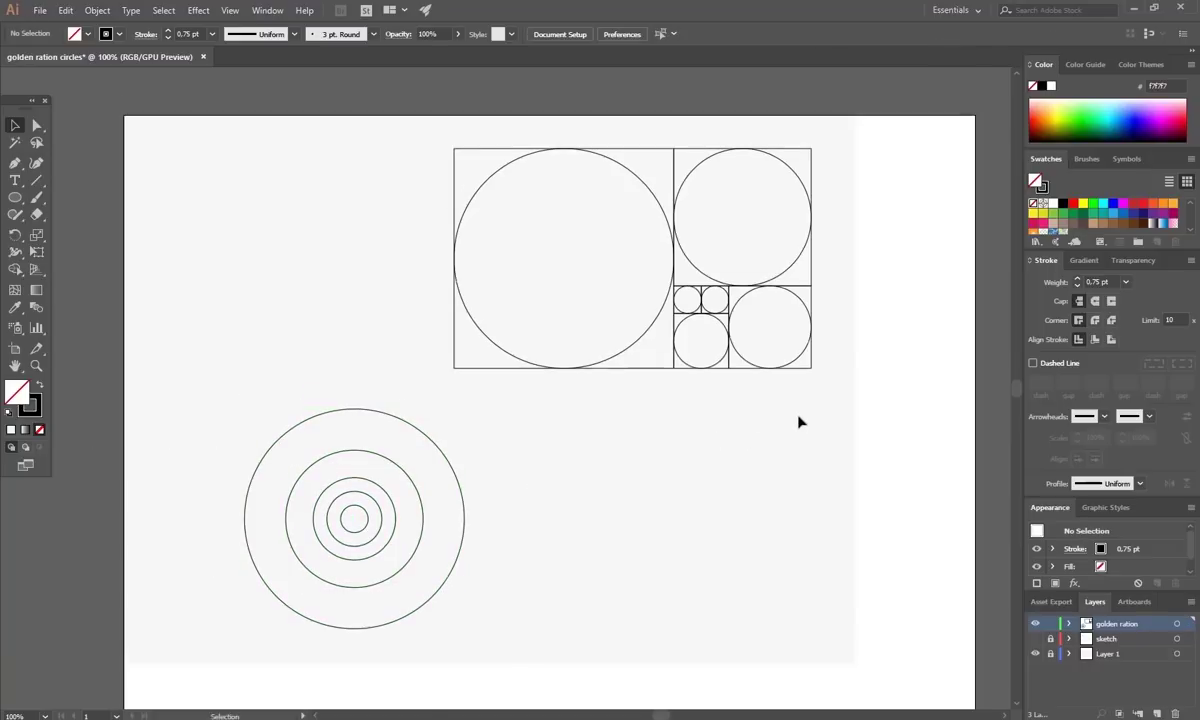
pyautogui.moveTo(850, 158); pyautogui.dragTo(426, 400)
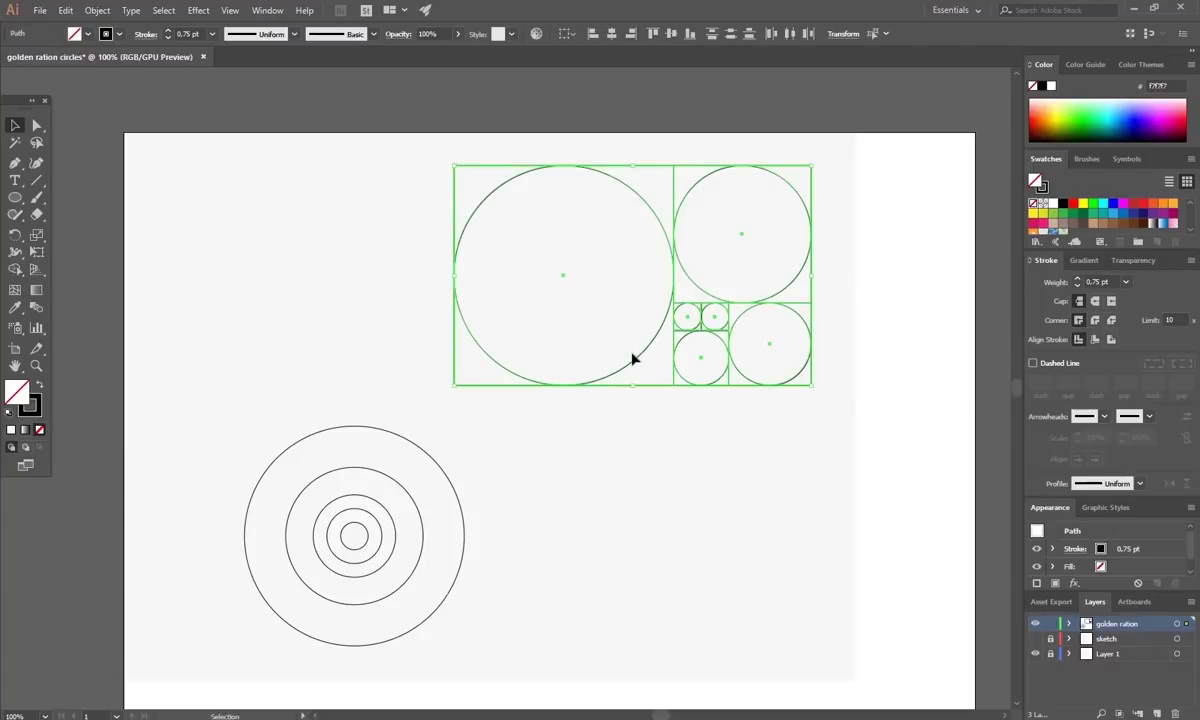
pyautogui.moveTo(812, 384); pyautogui.dragTo(707, 364)
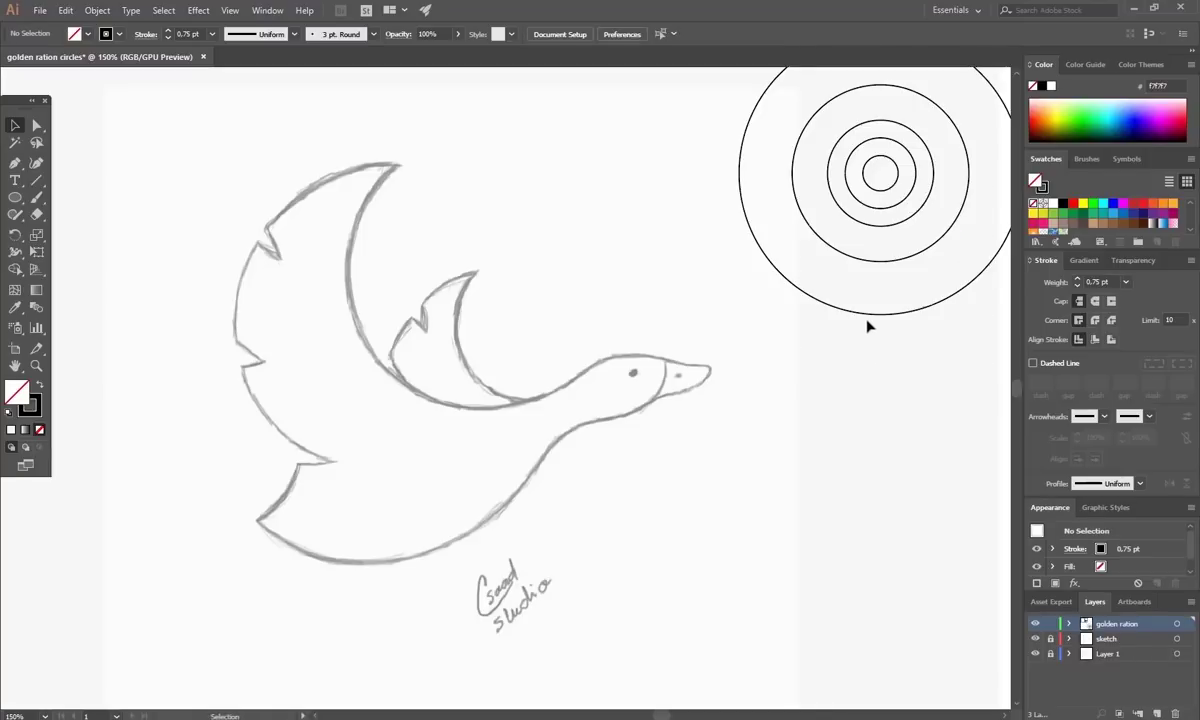
# Copy the largest concentric circle onto the sketch and fit it to the curve of the duck's belly.
pyautogui.moveTo(876, 318); pyautogui.dragTo(386, 565)
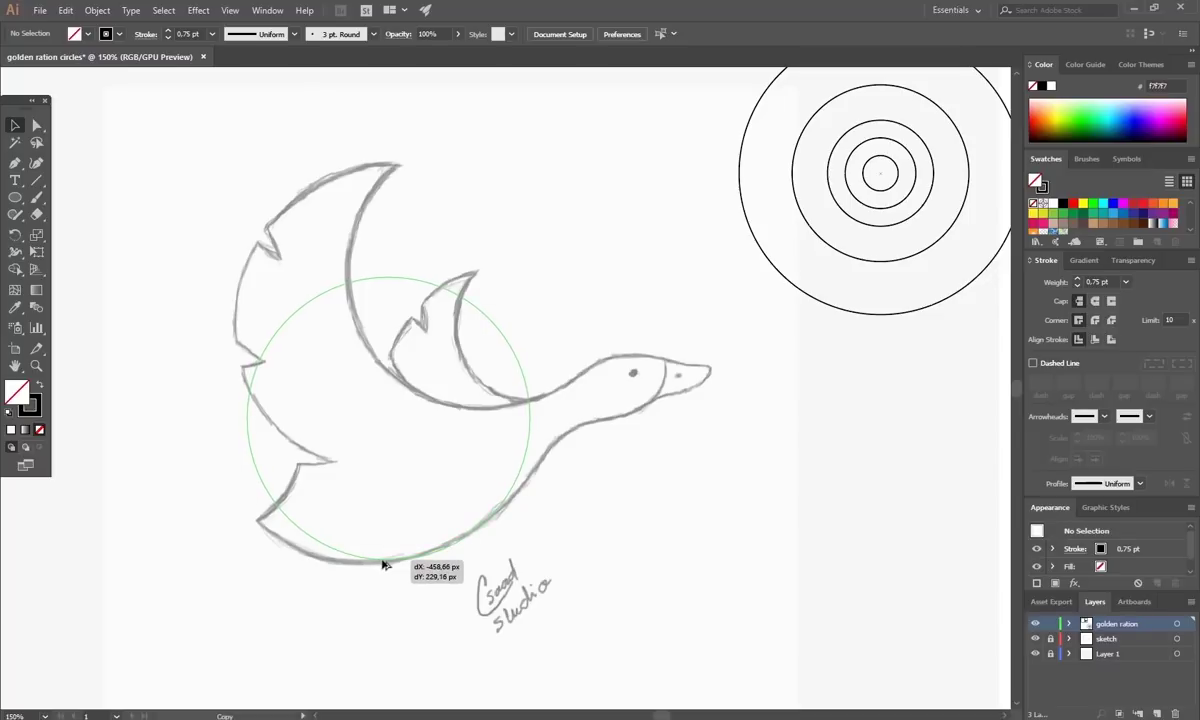
pyautogui.moveTo(384, 565); pyautogui.dragTo(377, 567)
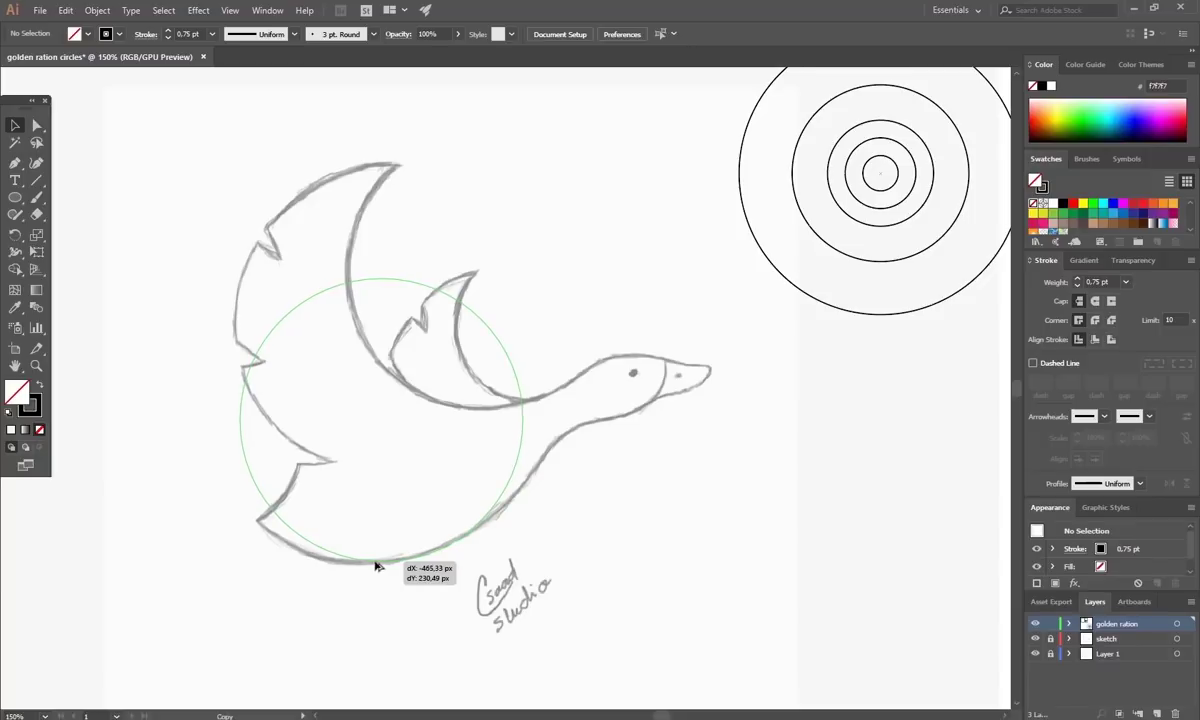
pyautogui.moveTo(376, 567); pyautogui.dragTo(369, 568)
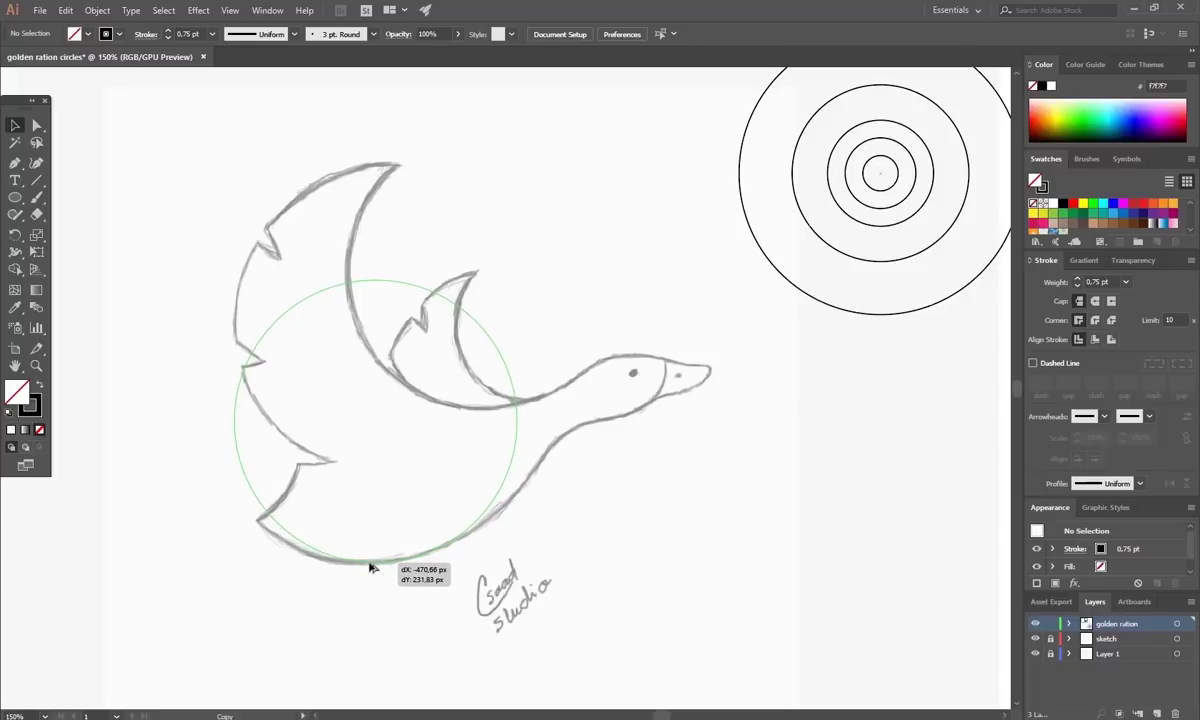
pyautogui.moveTo(370, 567); pyautogui.dragTo(377, 566)
pyautogui.click(697, 548)
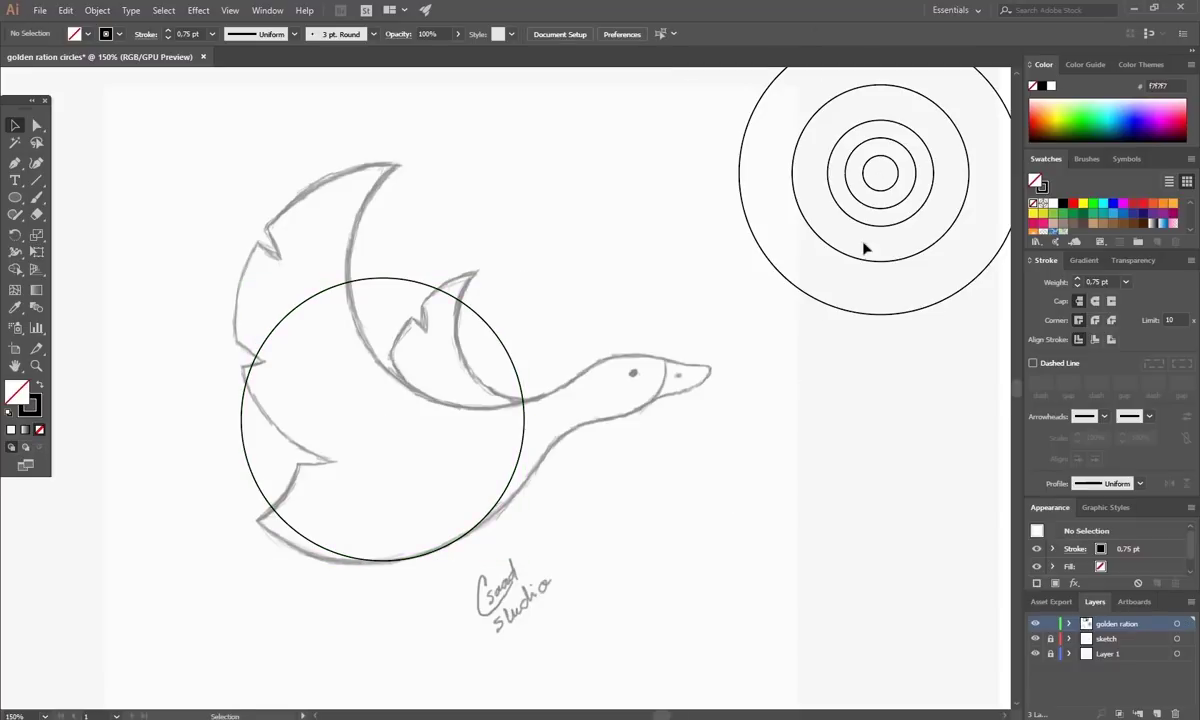
pyautogui.moveTo(865, 262); pyautogui.dragTo(579, 605)
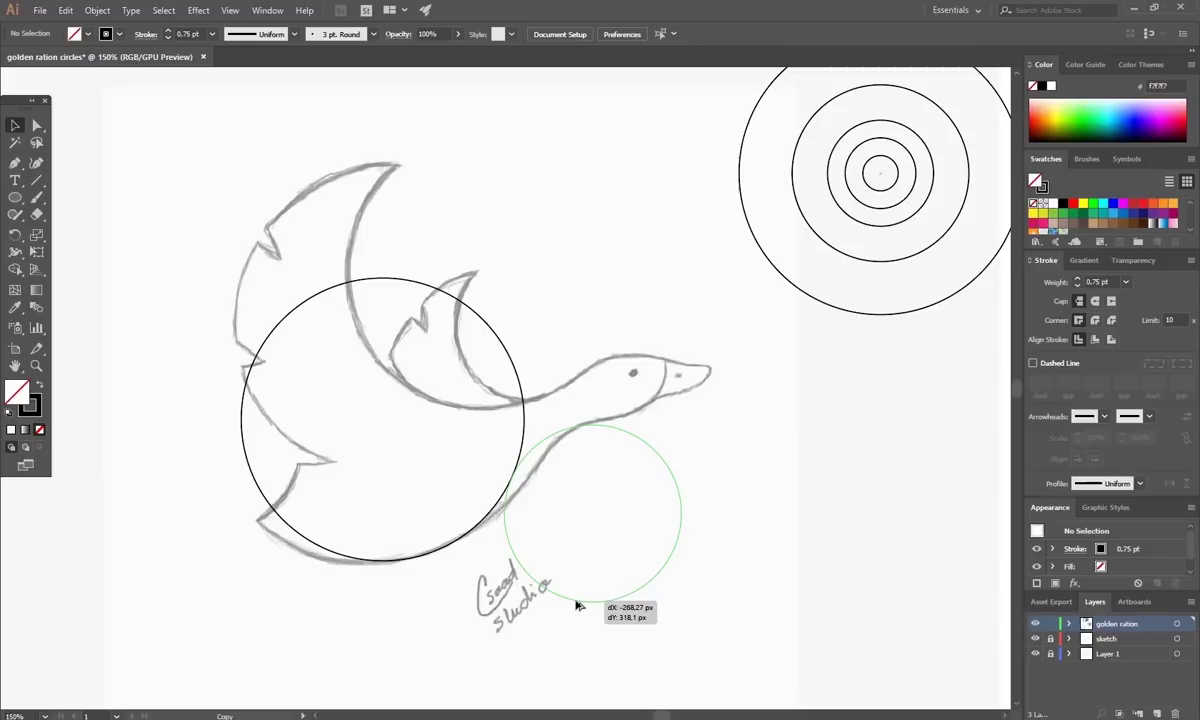
pyautogui.moveTo(578, 606); pyautogui.dragTo(679, 607)
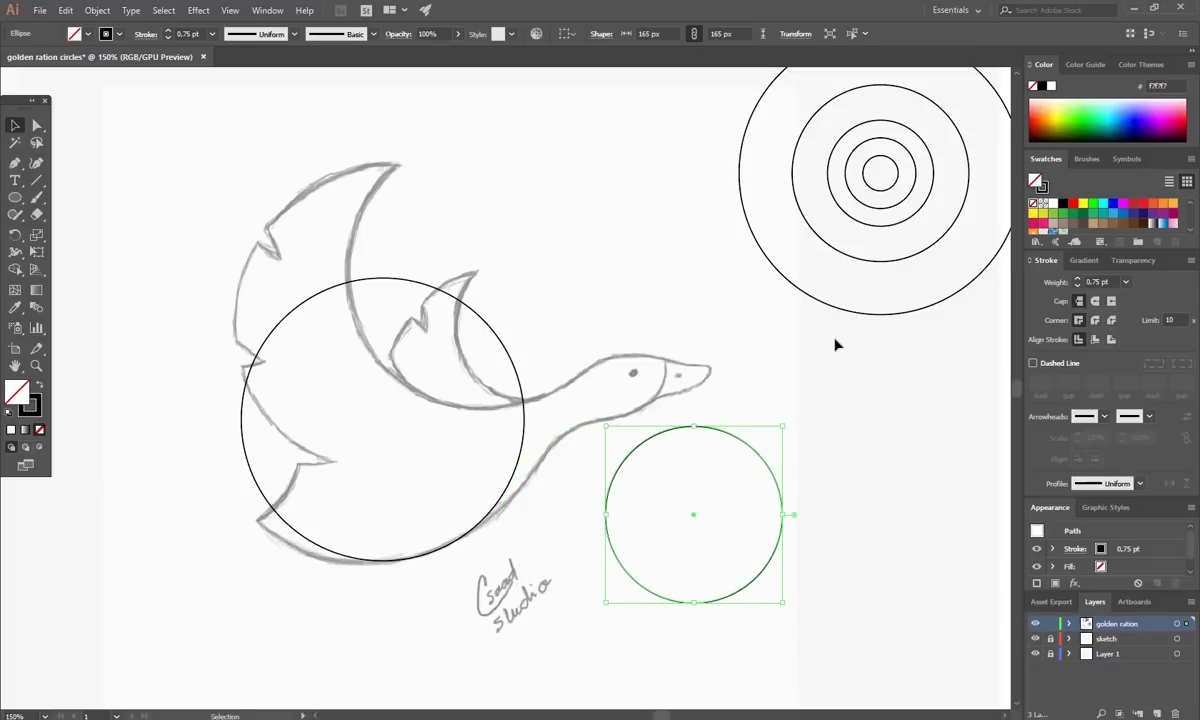
pyautogui.press('Delete')
# Copy the 264 px circle below the duck's neck and fit it to the neck's underside, touching the belly circle.
pyautogui.moveTo(836, 310); pyautogui.dragTo(624, 705)
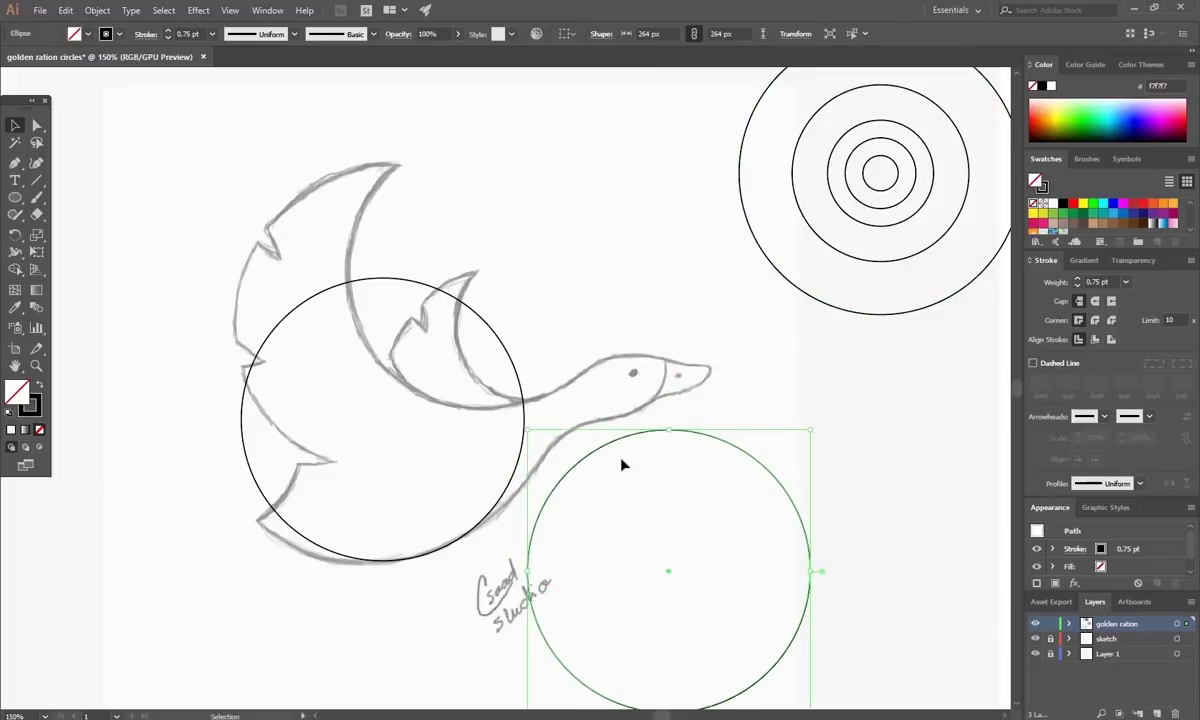
pyautogui.moveTo(626, 444); pyautogui.dragTo(589, 427)
pyautogui.click(862, 447)
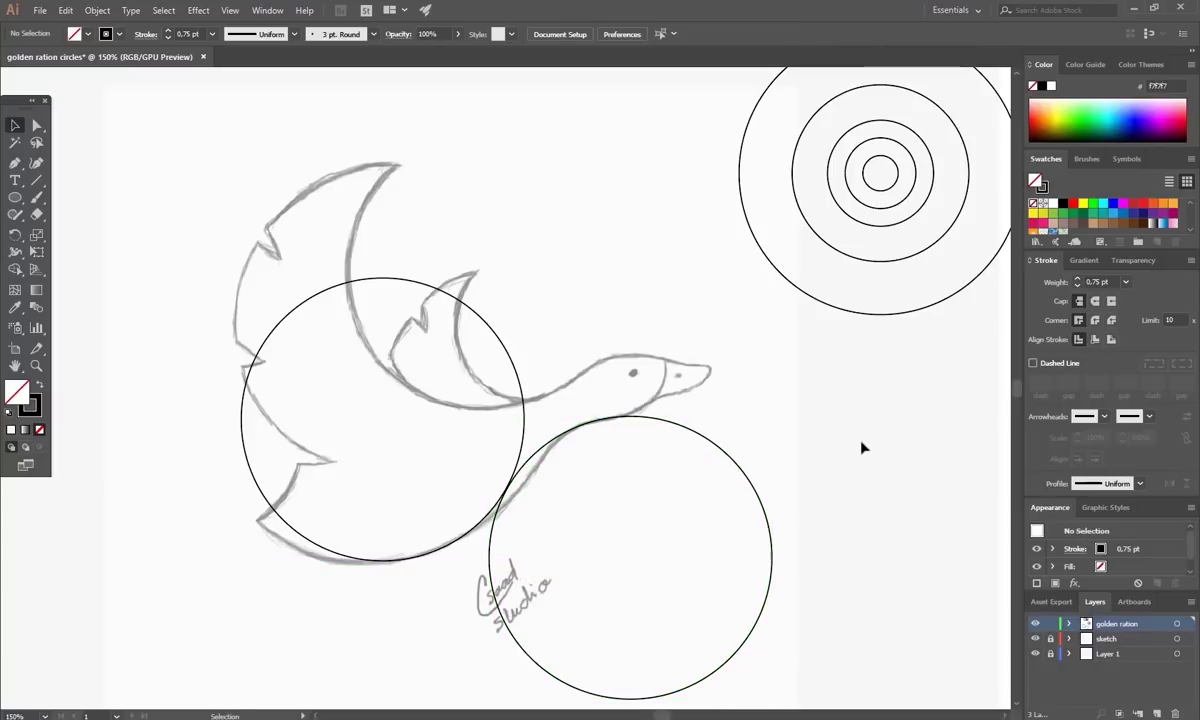
pyautogui.press('space')
pyautogui.moveTo(643, 559)
pyautogui.mouseDown()
pyautogui.moveTo(624, 519)
pyautogui.moveTo(626, 544)
pyautogui.mouseUp()
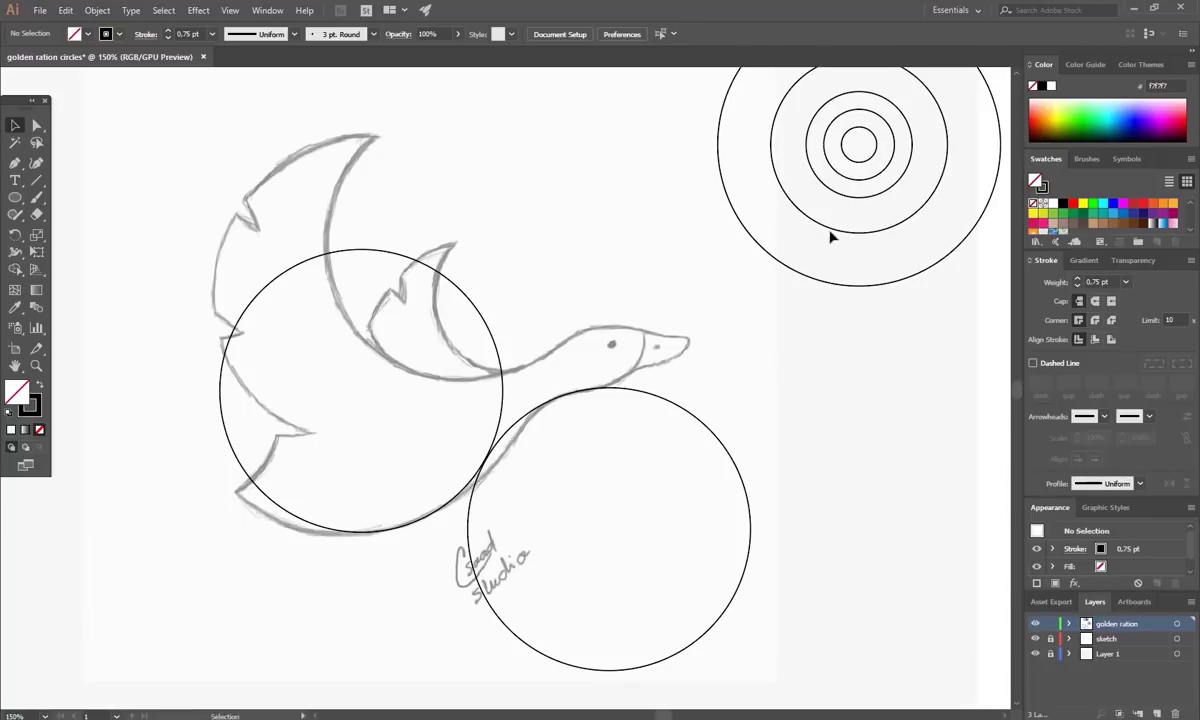
# Copy the 99 px circle onto the duck's head, resting on the neck circle along the chin line.
pyautogui.moveTo(810, 222); pyautogui.dragTo(582, 390)
pyautogui.click(726, 407)
pyautogui.click(636, 365)
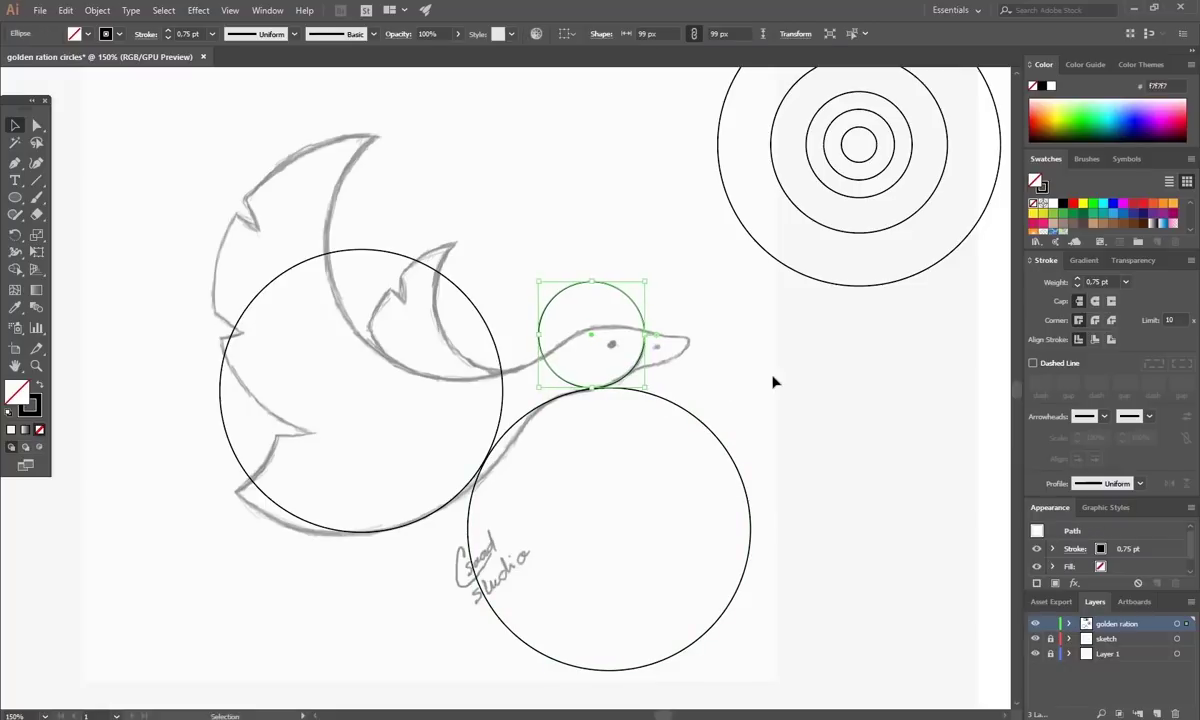
pyautogui.moveTo(645, 325); pyautogui.dragTo(890, 386)
pyautogui.press('Delete')
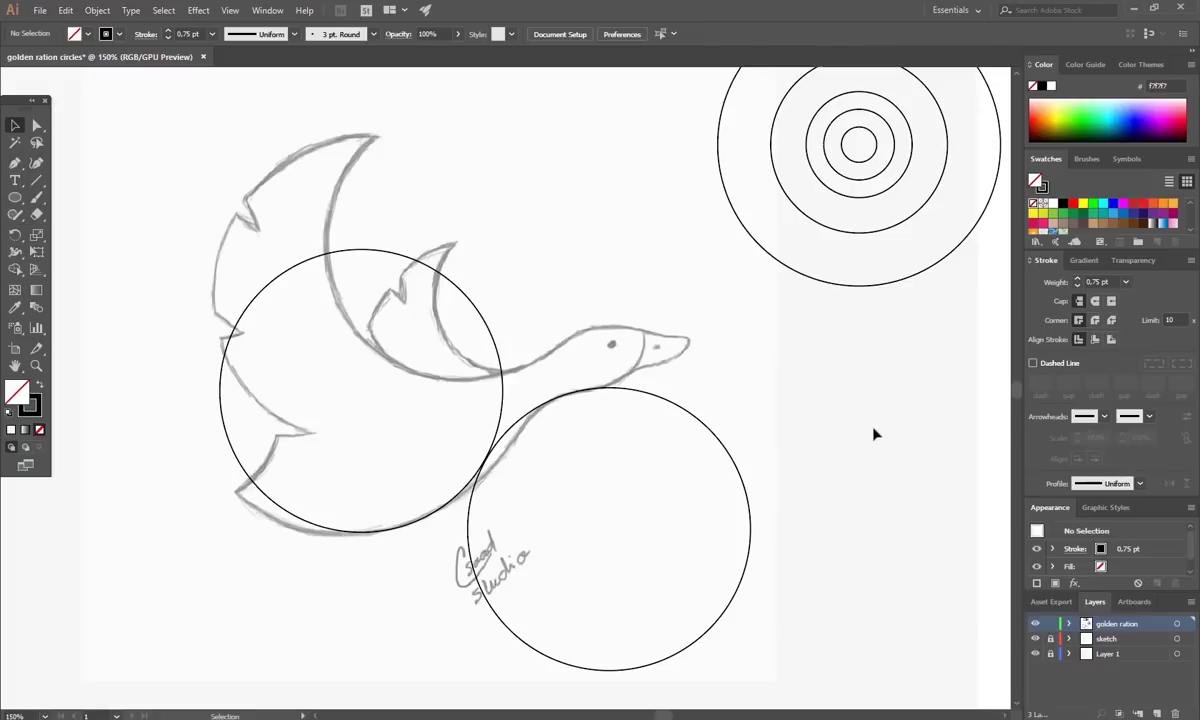
pyautogui.hotkey('ctrl', 'z')
pyautogui.hotkey('ctrl', 'z')
# Place two copies of the 264 px circle on the large wing, one along its inner curve and one along its outer edge.
pyautogui.moveTo(498, 337); pyautogui.dragTo(604, 187)
pyautogui.click(724, 316)
pyautogui.moveTo(610, 238); pyautogui.dragTo(498, 289)
pyautogui.click(547, 262)
pyautogui.scroll(-1, 547, 262)
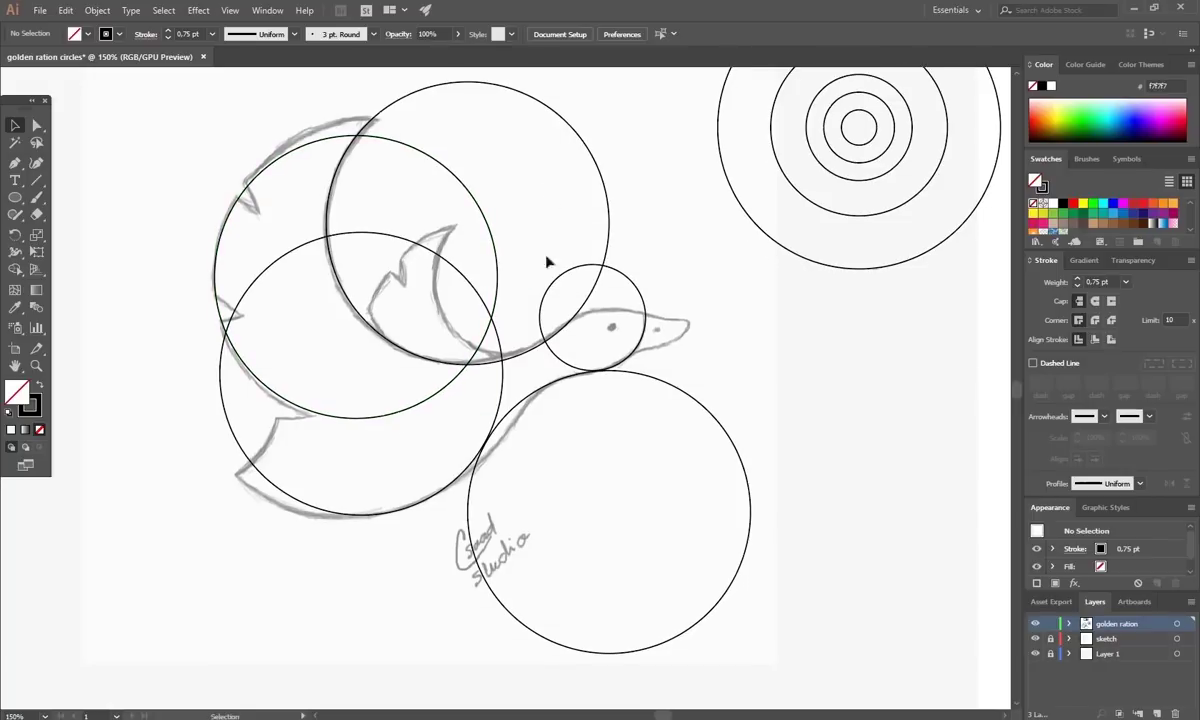
# Copy a 99 px circle along the beak's lower edge and two of the smallest circles at the beak tip and under the beak.
pyautogui.moveTo(868, 145); pyautogui.dragTo(694, 382)
pyautogui.hotkey('ctrl', '=')
pyautogui.hotkey('ctrl', '=')
pyautogui.hotkey('ctrl', '=')
pyautogui.hotkey('ctrl', '=')
pyautogui.click(758, 391)
pyautogui.scroll(2, 808, 395)
pyautogui.scroll(3, 808, 395)
pyautogui.moveTo(629, 401); pyautogui.dragTo(844, 320)
pyautogui.click(843, 460)
pyautogui.moveTo(709, 496); pyautogui.dragTo(822, 313)
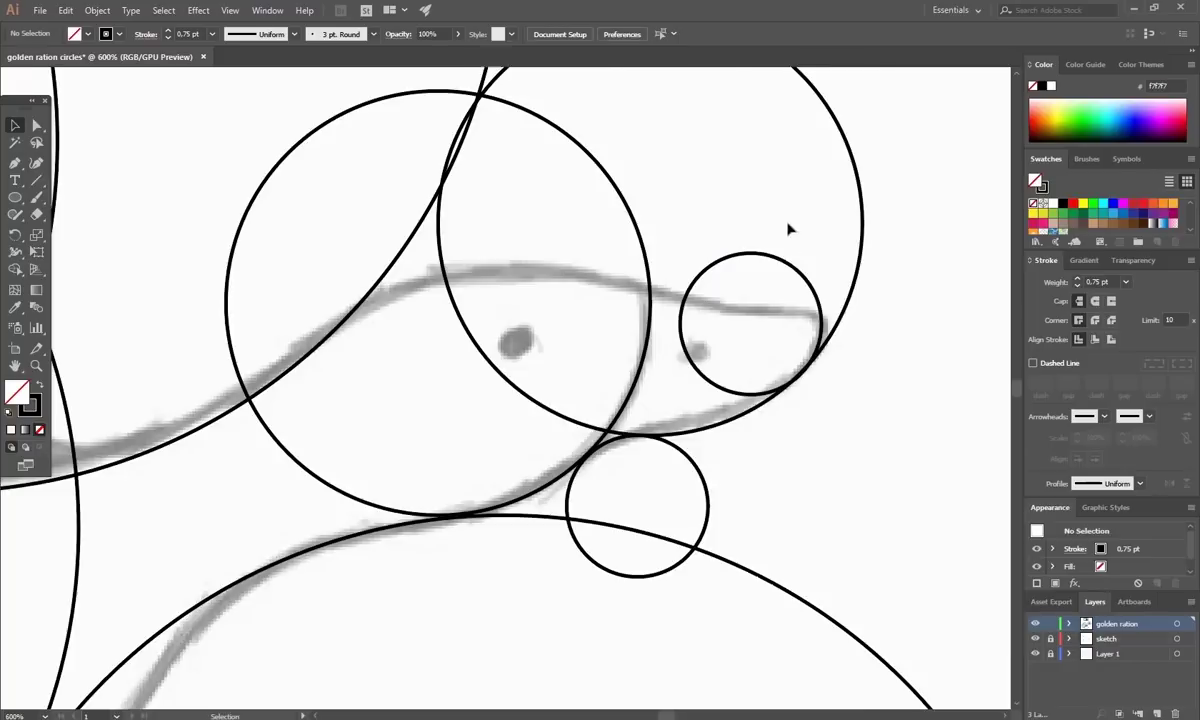
# Try to fit a copy of the 66 px circle along the beak's upper edge.
pyautogui.scroll(5, 873, 313)
pyautogui.hotkey('ctrl', '-')
pyautogui.hotkey('ctrl', '-')
pyautogui.hotkey('ctrl', '-')
pyautogui.hotkey('ctrl', '-')
pyautogui.moveTo(710, 300); pyautogui.dragTo(373, 394)
pyautogui.click(654, 402)
pyautogui.hotkey('ctrl', '+')
pyautogui.hotkey('ctrl', '+')
pyautogui.hotkey('ctrl', '+')
pyautogui.hotkey('ctrl', '+')
pyautogui.hotkey('ctrl', '+')
pyautogui.moveTo(568, 436); pyautogui.dragTo(578, 437)
pyautogui.click(766, 450)
pyautogui.click(580, 435)
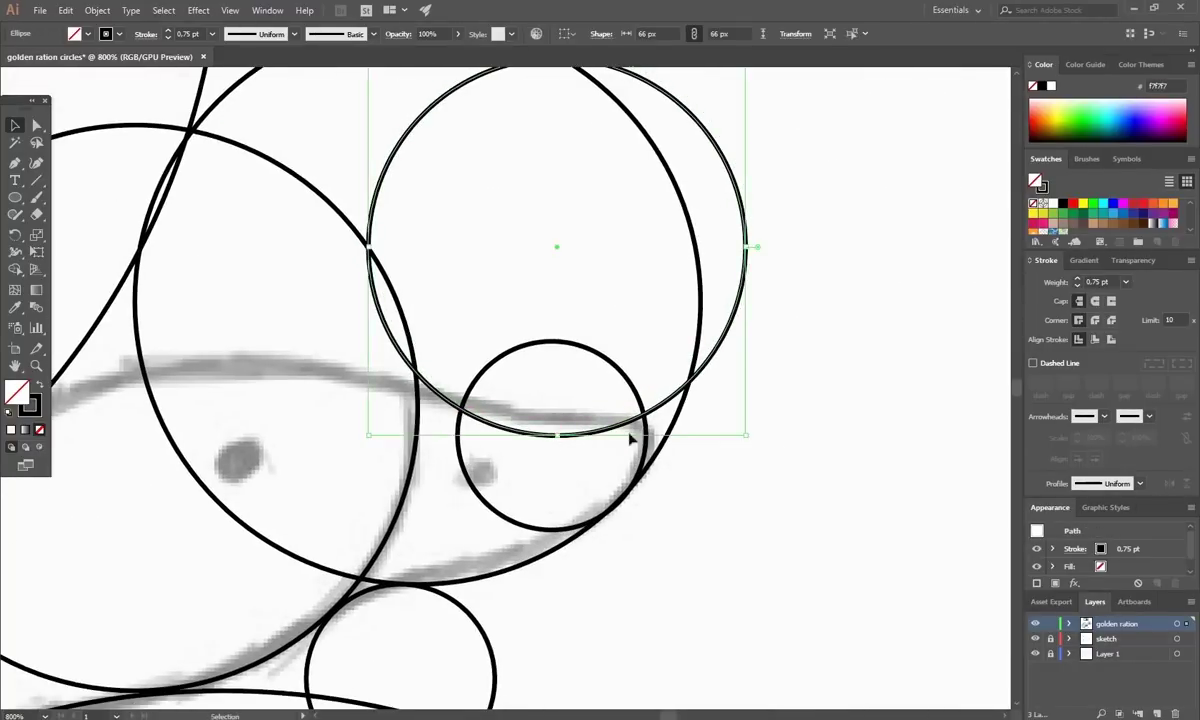
pyautogui.click(764, 448)
# Copy the 165 px circle onto the small wing and fit it to the wing's inner curve down to the duck's back.
pyautogui.hotkey('ctrl', '-')
pyautogui.hotkey('ctrl', '-')
pyautogui.hotkey('ctrl', '-')
pyautogui.hotkey('ctrl', '-')
pyautogui.moveTo(746, 218)
pyautogui.mouseDown()
pyautogui.moveTo(943, 261)
pyautogui.moveTo(388, 562)
pyautogui.moveTo(463, 489)
pyautogui.mouseUp()
pyautogui.scroll(4, 462, 537)
pyautogui.moveTo(462, 538); pyautogui.dragTo(456, 536)
pyautogui.click(487, 371)
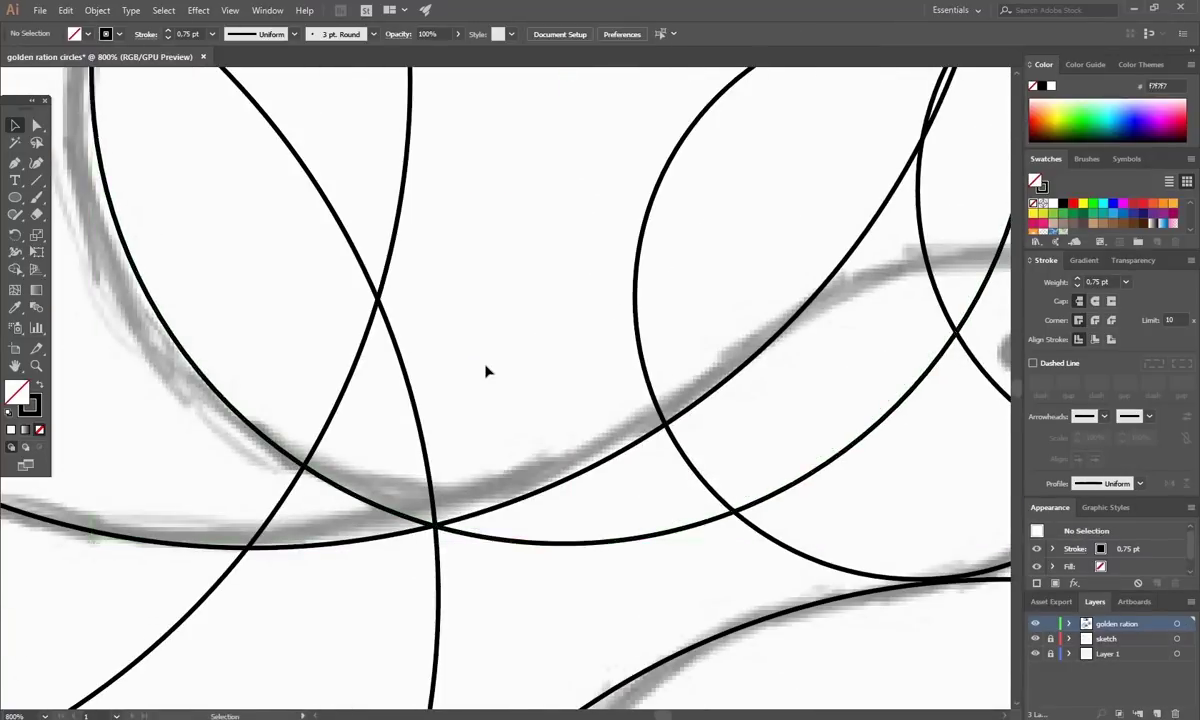
# Copy the 99 px circle twice, fitting one to the top of the duck's head and one to the beak's upper edge.
pyautogui.hotkey('ctrl', '-')
pyautogui.hotkey('ctrl', '-')
pyautogui.hotkey('ctrl', '-')
pyautogui.scroll(2, 536, 349)
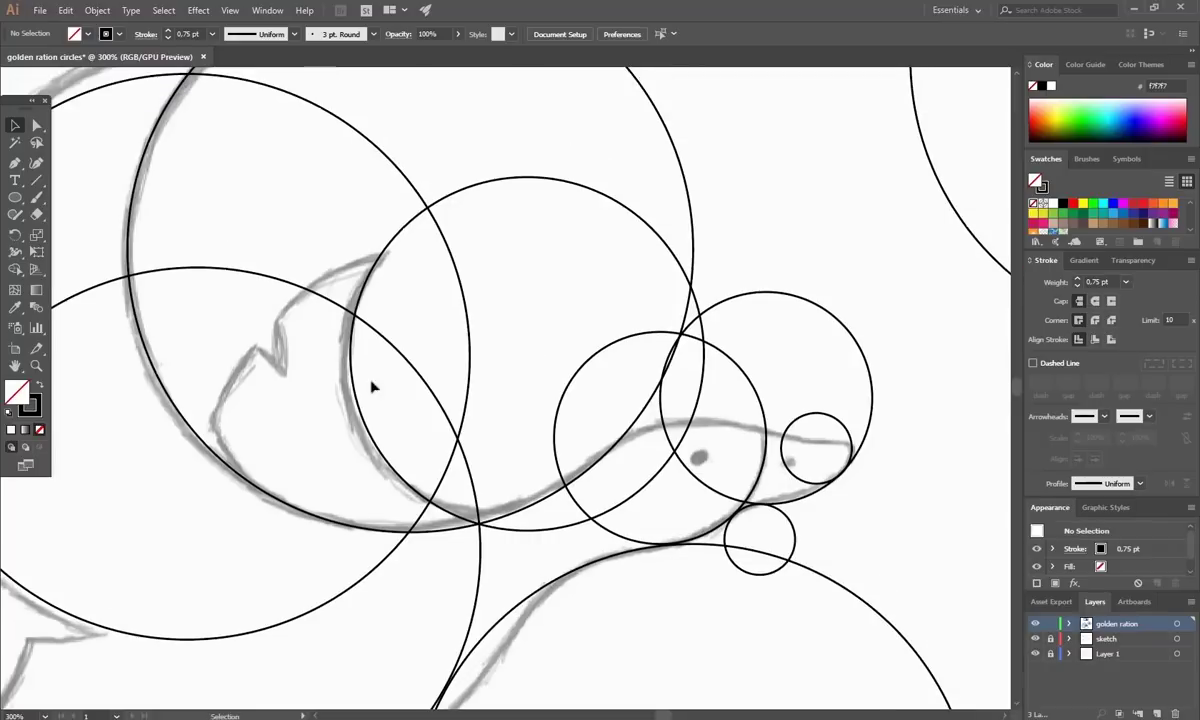
pyautogui.scroll(-3, 371, 387)
pyautogui.moveTo(740, 300); pyautogui.dragTo(595, 435)
pyautogui.scroll(2, 718, 428)
pyautogui.moveTo(800, 236); pyautogui.dragTo(560, 371)
pyautogui.moveTo(560, 371); pyautogui.dragTo(544, 426)
pyautogui.click(675, 452)
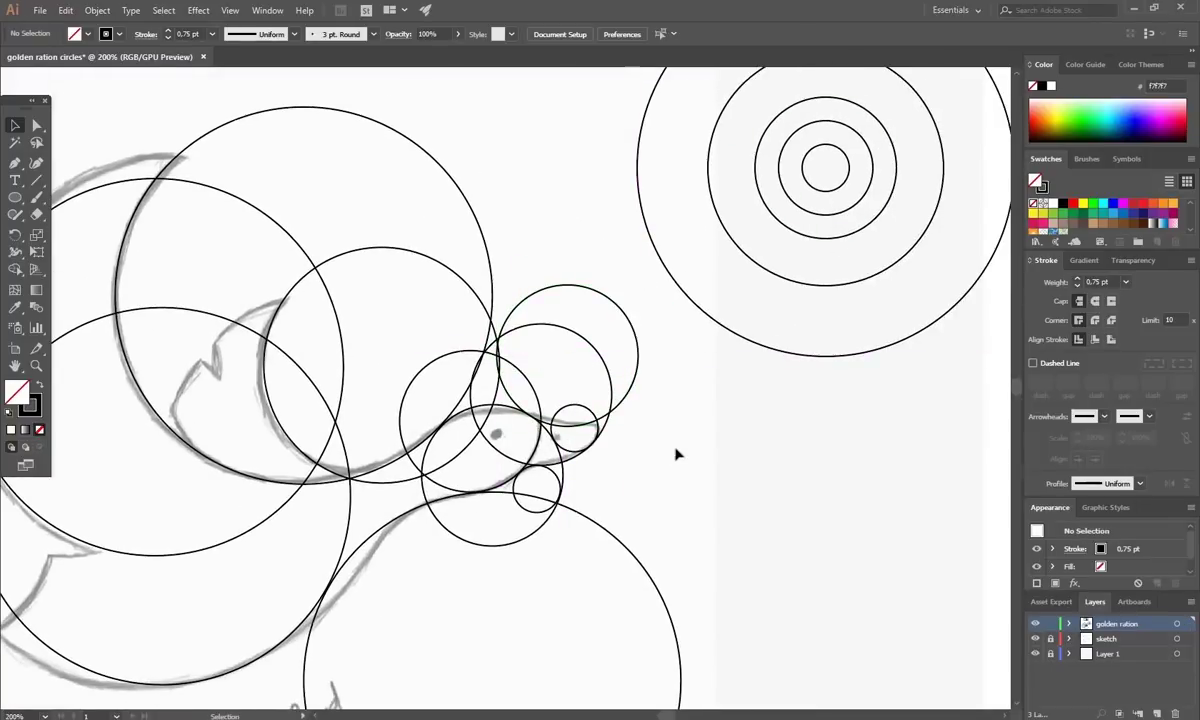
pyautogui.hotkey('ctrl', '+')
pyautogui.hotkey('ctrl', '+')
pyautogui.hotkey('ctrl', '+')
pyautogui.scroll(-3, 812, 573)
pyautogui.hotkey('ctrl', '-')
pyautogui.hotkey('ctrl', '-')
pyautogui.hotkey('ctrl', '-')
pyautogui.hotkey('ctrl', '-')
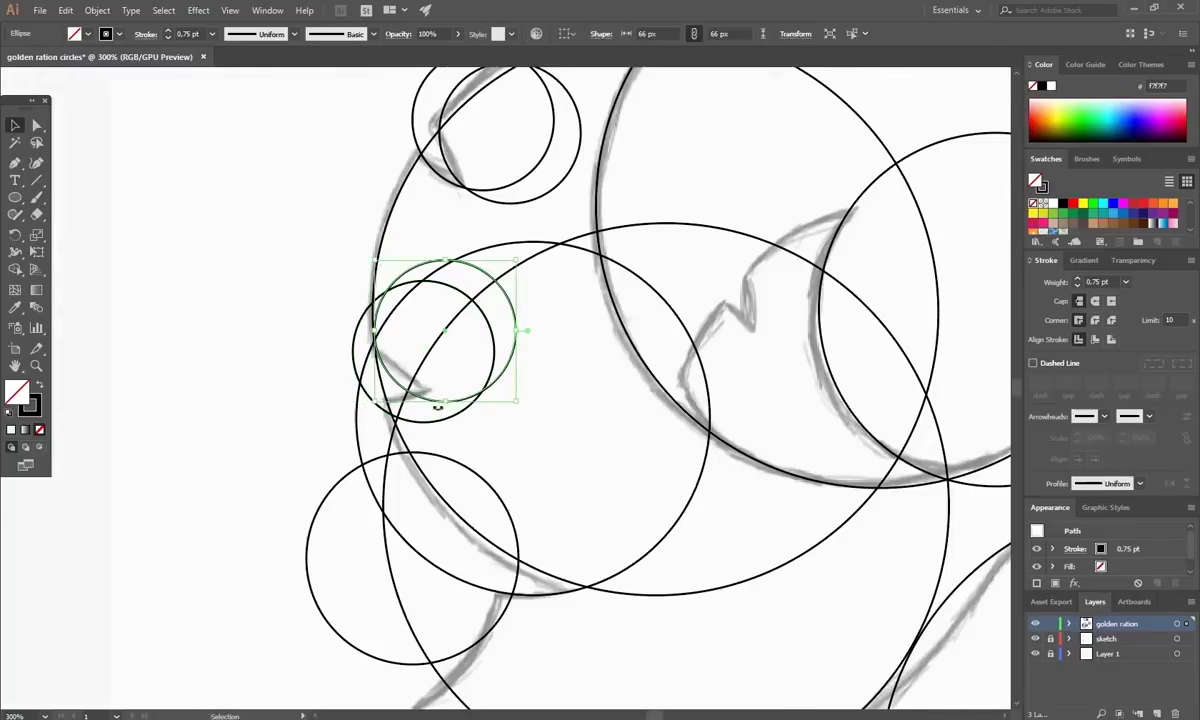
# Select the two overlapping 66 px circles at the large wing's lower outer notch and move them up and left to fit the notch.
pyautogui.keyDown('shift'); pyautogui.click(446, 418); pyautogui.keyUp('shift')
pyautogui.moveTo(481, 395)
pyautogui.mouseDown()
pyautogui.moveTo(479, 375)
pyautogui.moveTo(460, 376)
pyautogui.moveTo(427, 344)
pyautogui.moveTo(468, 382)
pyautogui.mouseUp()
pyautogui.press('Left')
pyautogui.press('Up')
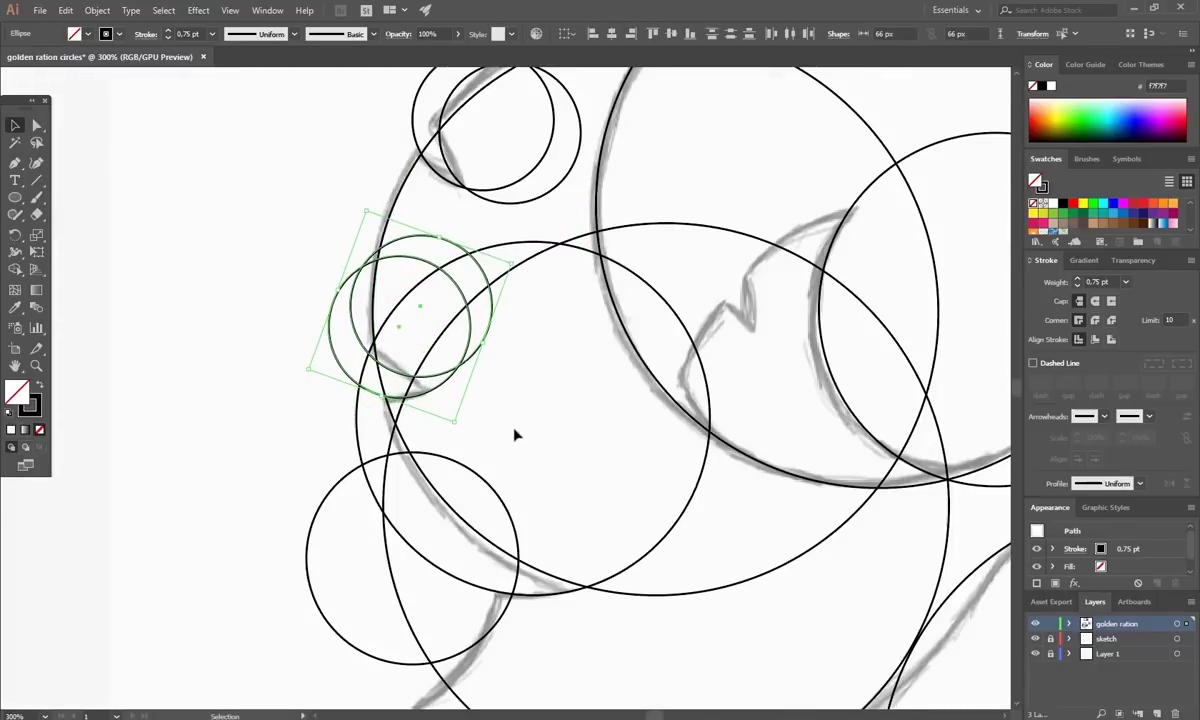
# Rotate the two 66 px circles at the large wing's lower outer notch slightly clockwise and nudge them to fit the sketched notch.
pyautogui.press('Left')
pyautogui.press('Left')
pyautogui.press('Left')
pyautogui.press('Left')
pyautogui.press('Left')
pyautogui.press('Left')
pyautogui.moveTo(501, 262); pyautogui.dragTo(510, 289)
pyautogui.press('Down')
pyautogui.press('Down')
pyautogui.press('Down')
pyautogui.press('Down')
pyautogui.press('Right')
pyautogui.press('Right')
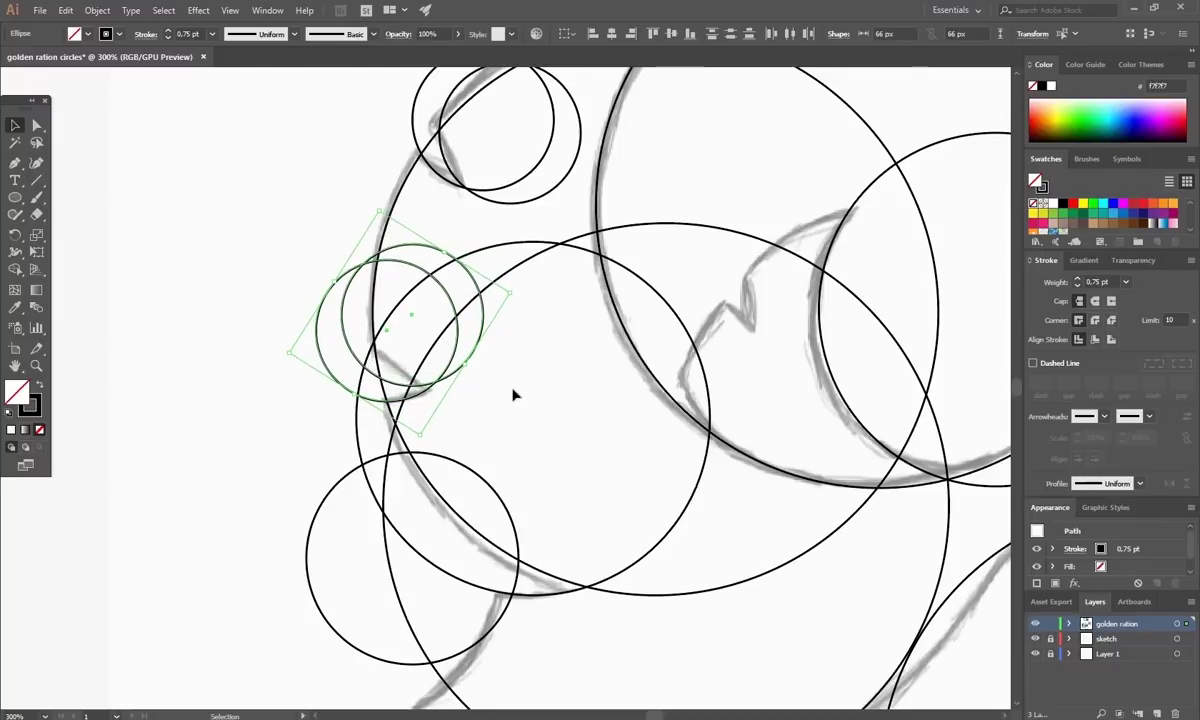
pyautogui.click(514, 394)
# Copy the overlapping pair of 66 px circles from the large wing's upper notch onto the small wing's notch.
pyautogui.scroll(2, 614, 389)
pyautogui.moveTo(614, 389); pyautogui.dragTo(254, 305)
pyautogui.keyDown('alt'); pyautogui.moveTo(617, 138); pyautogui.dragTo(490, 215); pyautogui.keyUp('alt')
pyautogui.moveTo(114, 196); pyautogui.dragTo(400, 332)
pyautogui.click(392, 427)
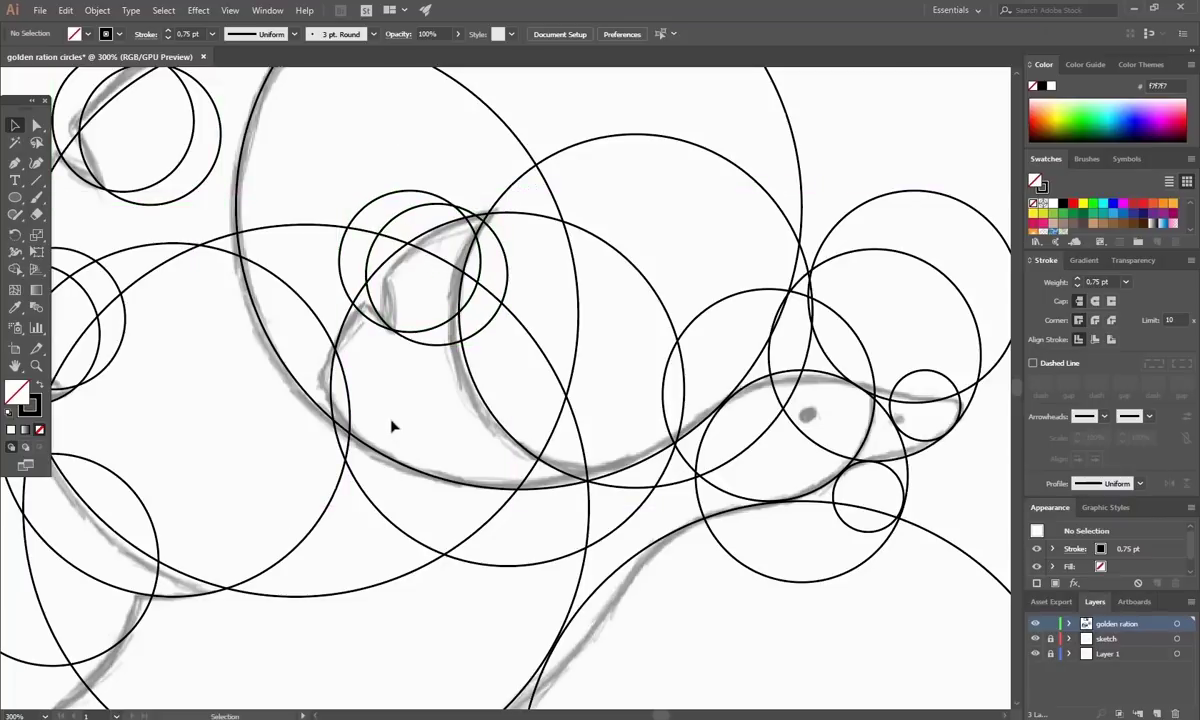
# Select the set of concentric reference circles and move it farther right, away from the duck sketch.
pyautogui.scroll(-1, 661, 429)
pyautogui.hotkey('ctrl', '-')
pyautogui.hotkey('ctrl', '-')
pyautogui.hotkey('ctrl', '-')
pyautogui.moveTo(727, 447); pyautogui.dragTo(786, 194)
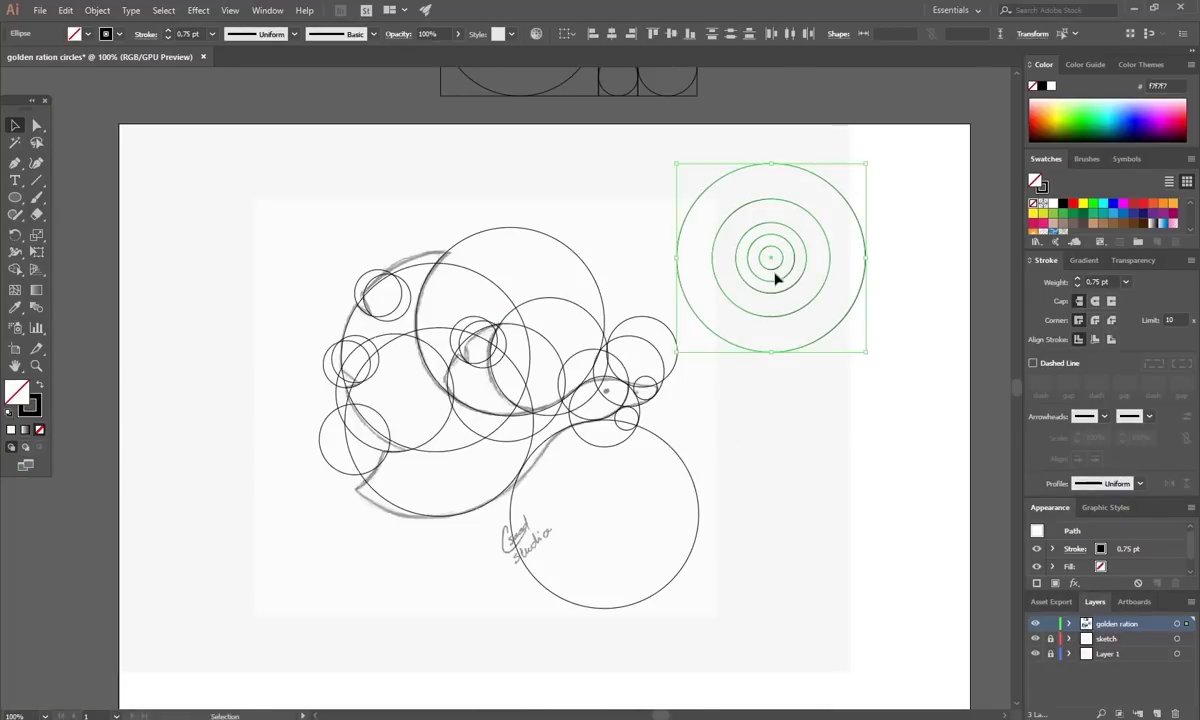
pyautogui.moveTo(775, 279); pyautogui.dragTo(869, 250)
pyautogui.click(873, 481)
pyautogui.scroll(1, 197, 293)
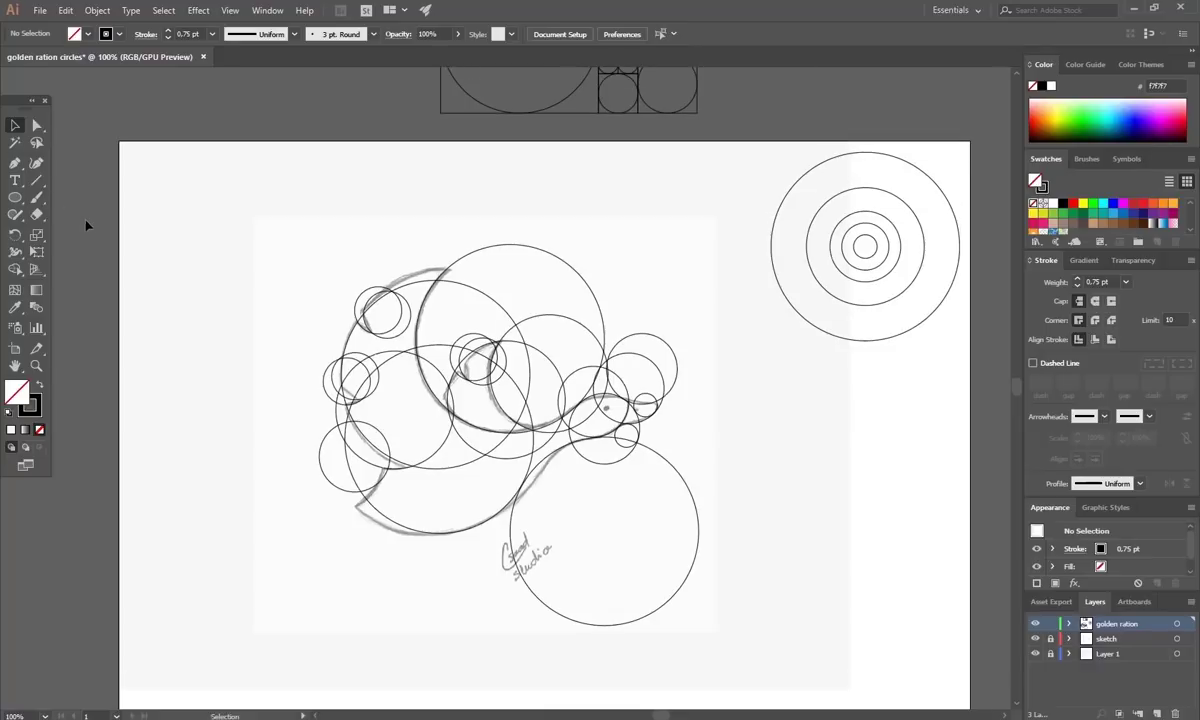
# Switch to outline view and nudge the 264 px circle below the neck against the large body circle.
pyautogui.hotkey('ctrl', 'y')
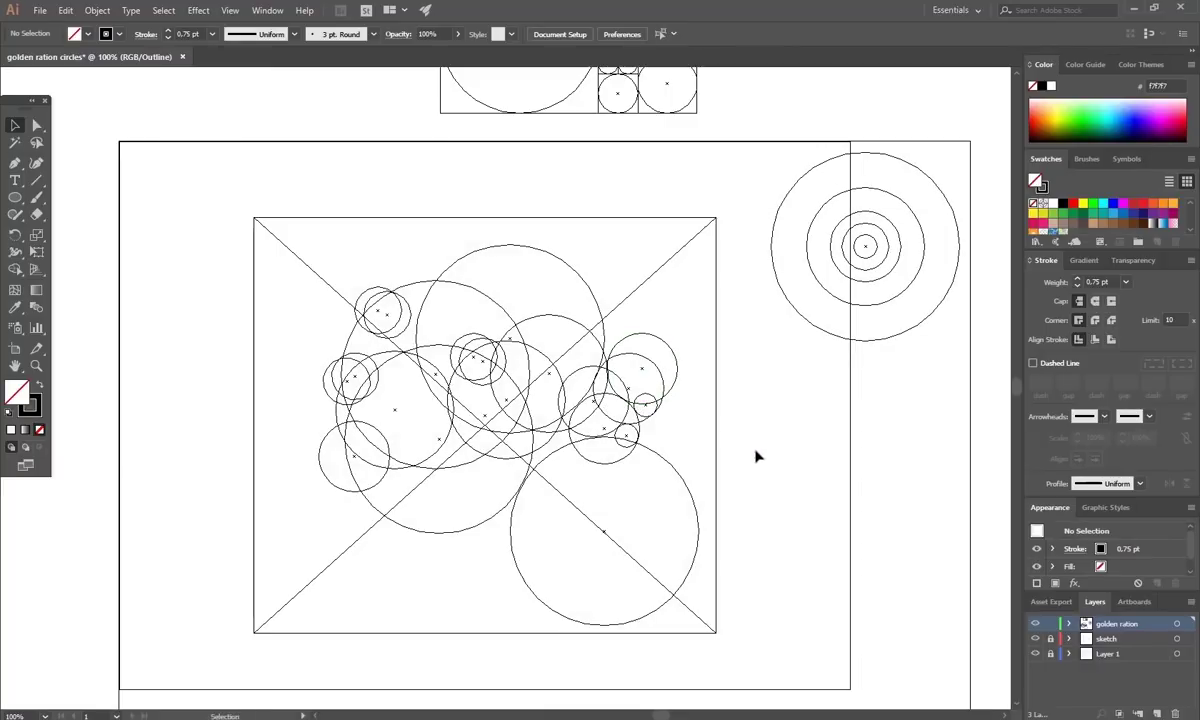
pyautogui.scroll(10, 756, 457)
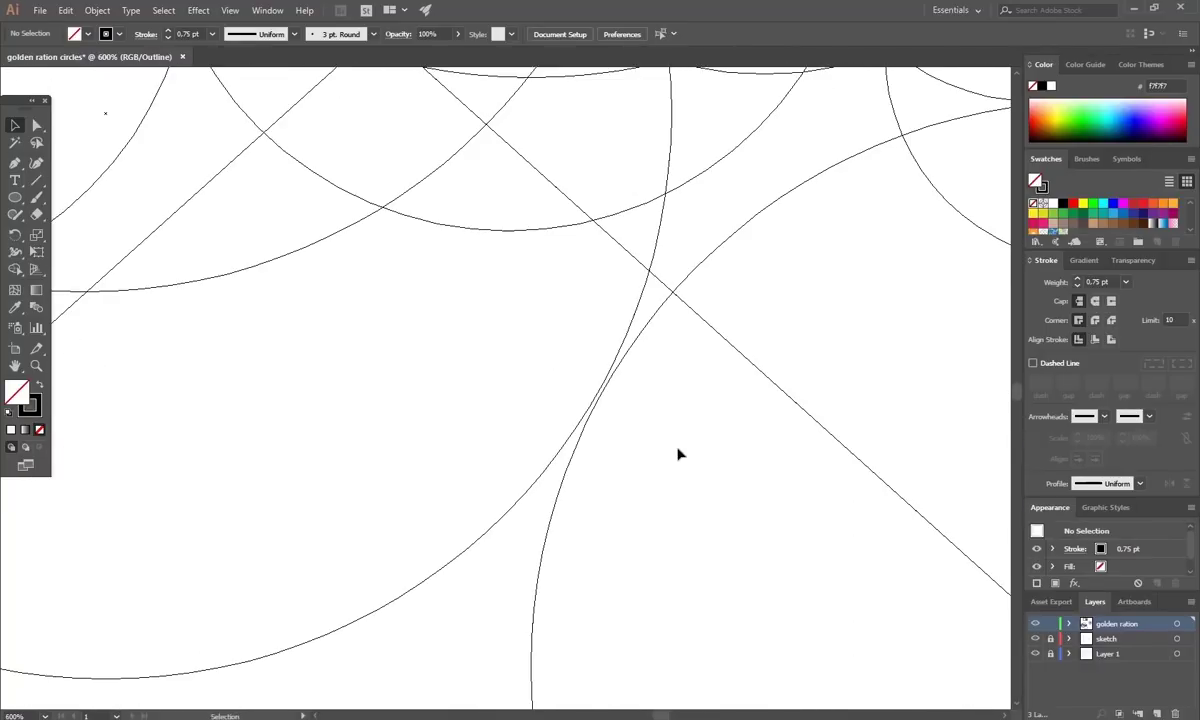
pyautogui.scroll(9, 672, 442)
pyautogui.scroll(-5, 680, 457)
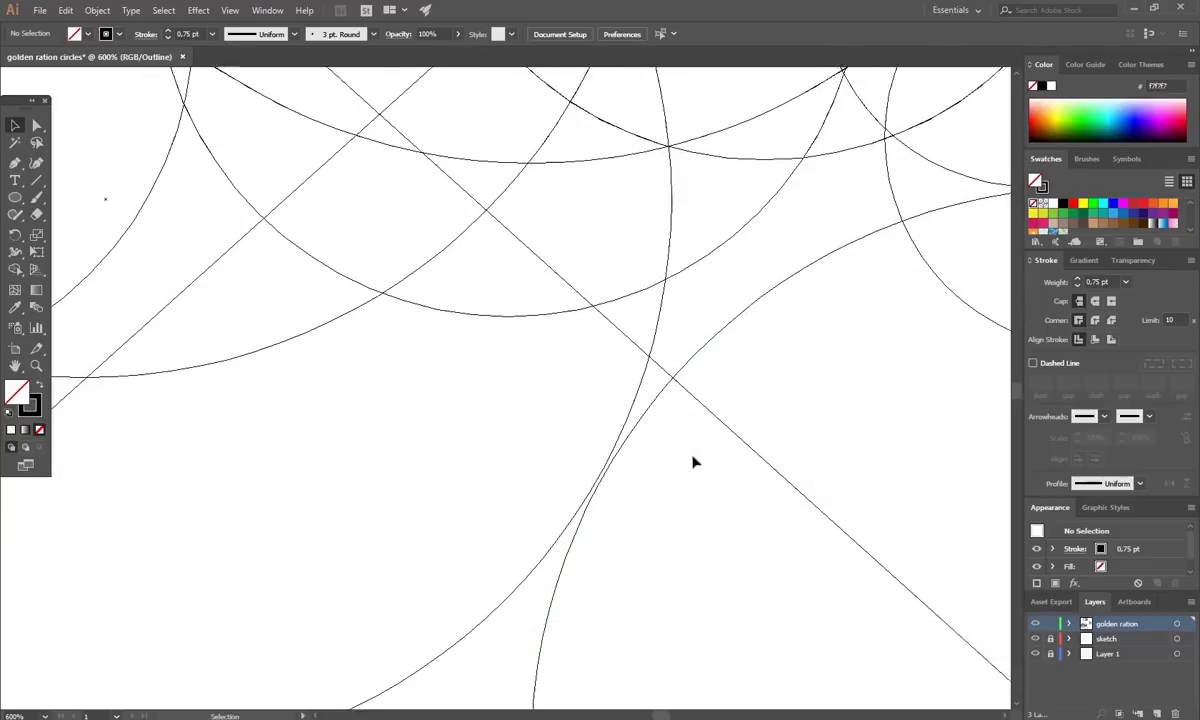
pyautogui.click(607, 457)
pyautogui.moveTo(610, 462); pyautogui.dragTo(607, 459)
pyautogui.click(871, 427)
# Fit the 264 px circle below the neck to the bottom of the head circle, and shift the large body circle right to meet it.
pyautogui.moveTo(871, 427); pyautogui.dragTo(509, 549)
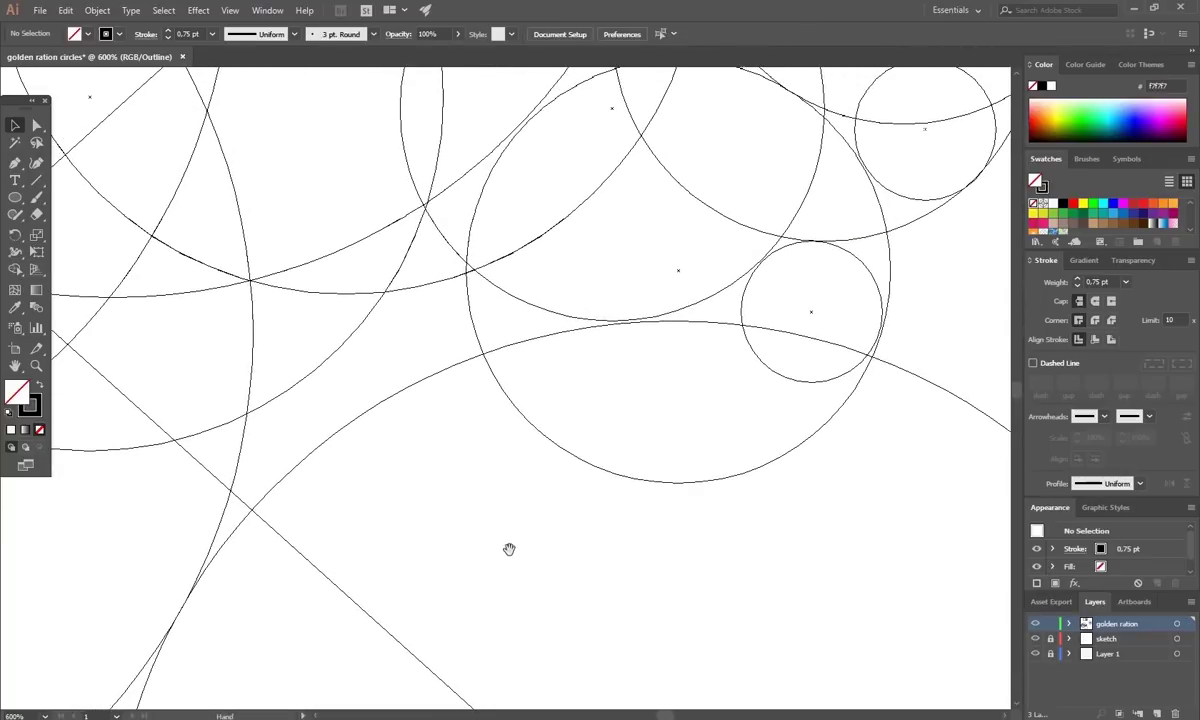
pyautogui.moveTo(649, 324); pyautogui.dragTo(649, 322)
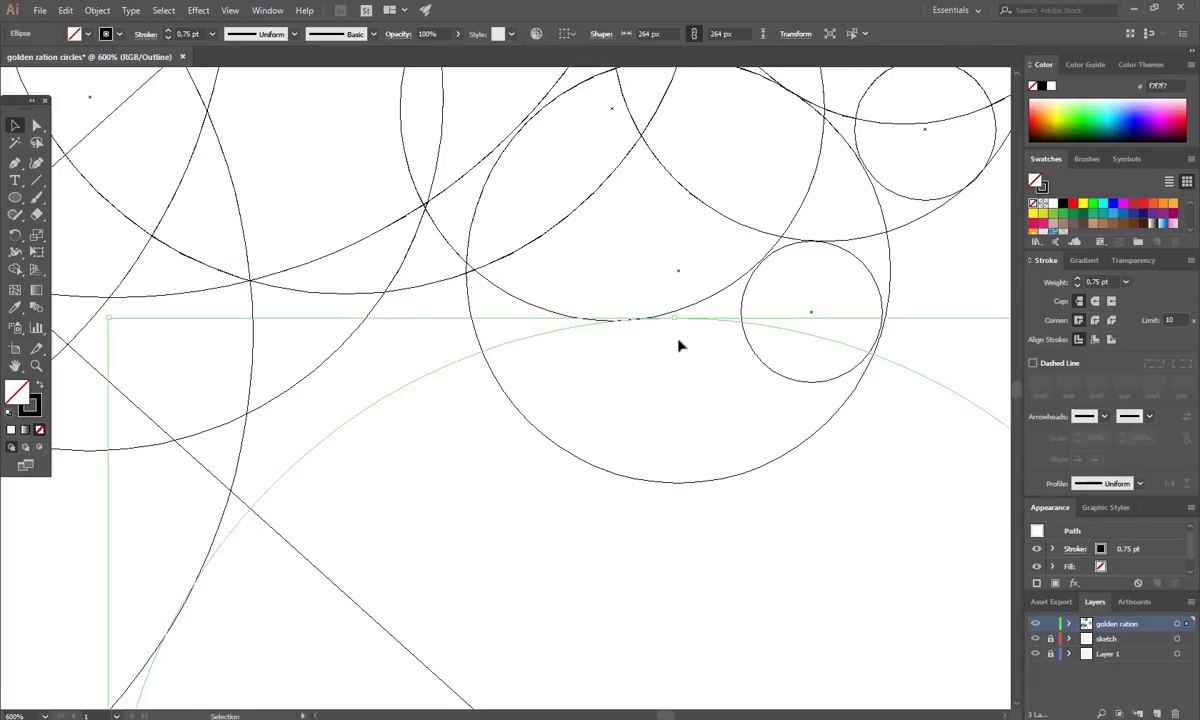
pyautogui.click(320, 608)
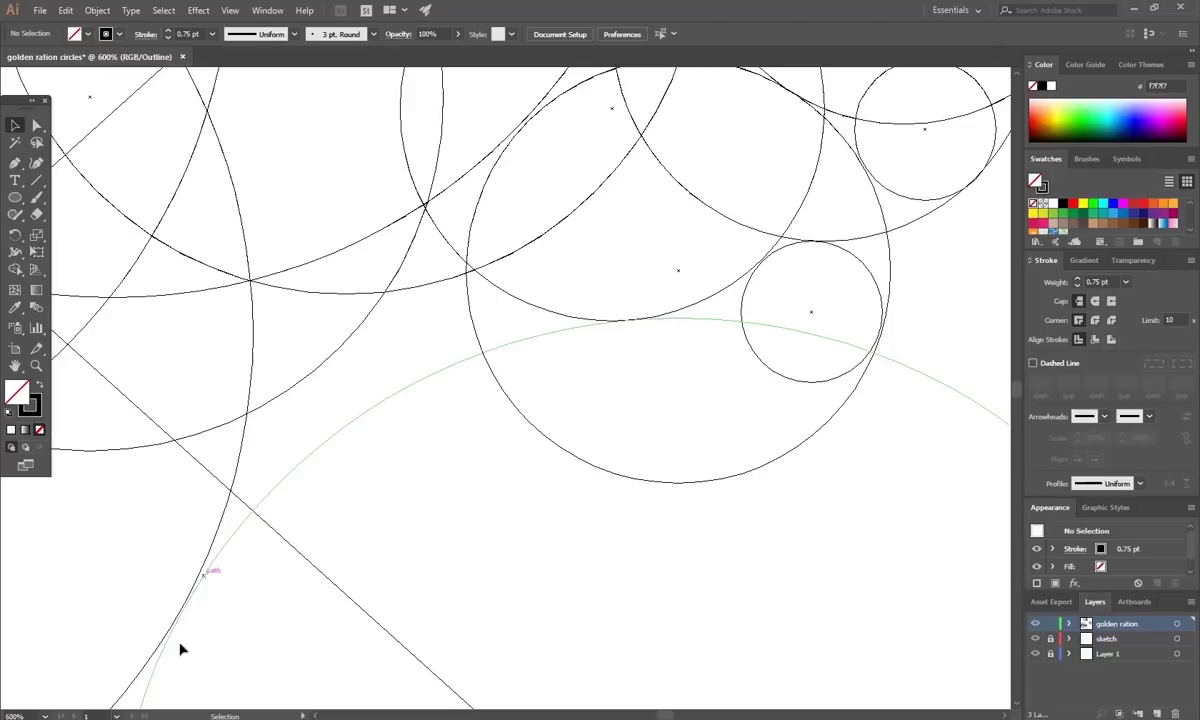
pyautogui.moveTo(182, 615); pyautogui.dragTo(187, 614)
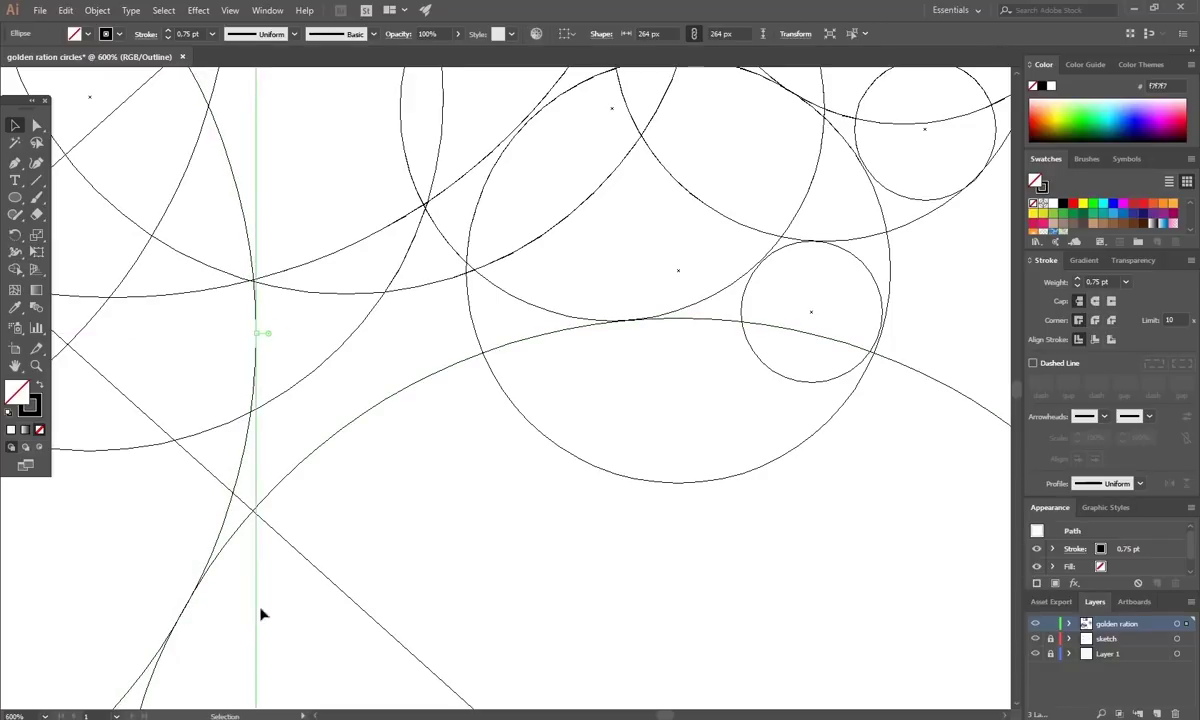
pyautogui.click(527, 603)
# Move the small circle below the beak left so it meets the adjacent head circle.
pyautogui.scroll(5, 870, 565)
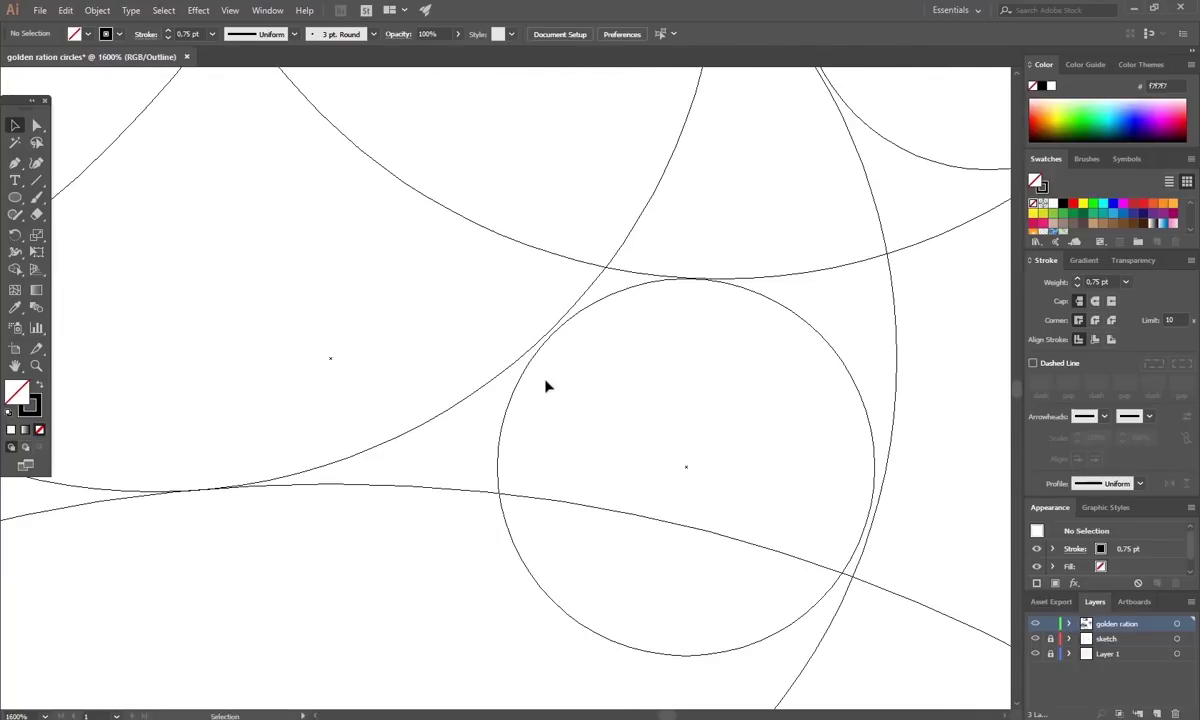
pyautogui.moveTo(568, 327); pyautogui.dragTo(618, 293)
pyautogui.click(611, 367)
pyautogui.press('Left')
pyautogui.click(639, 366)
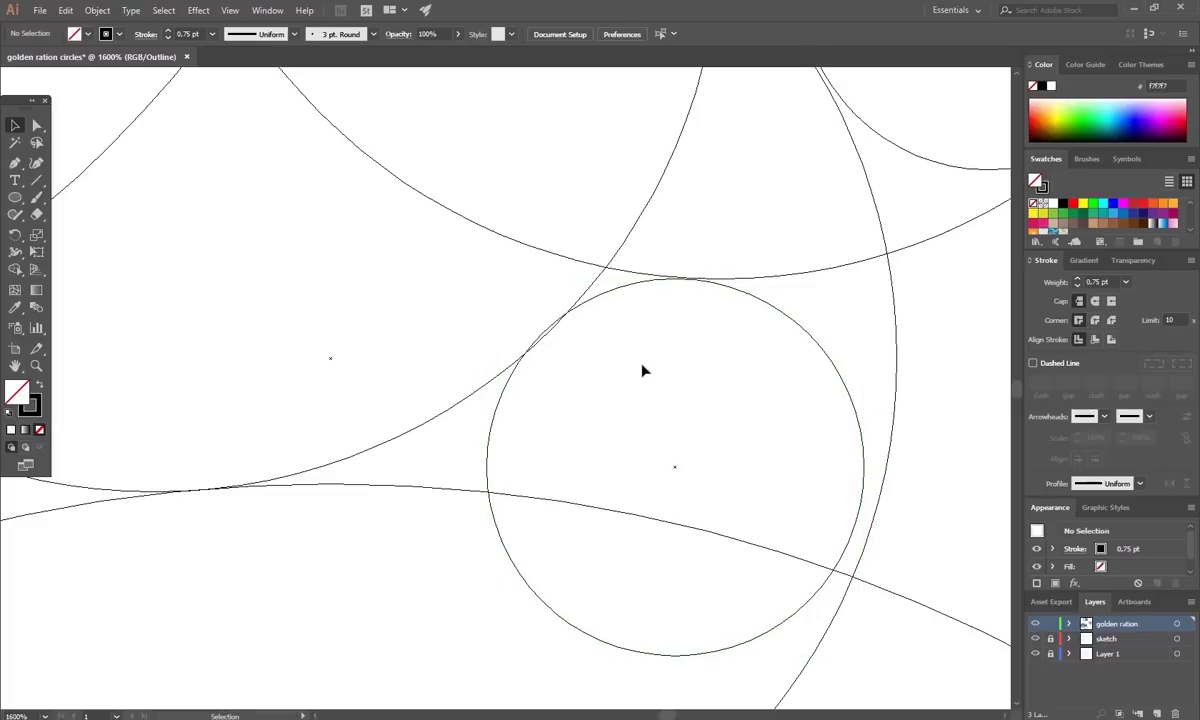
# Fine-tune the small circle below the beak so its edge touches both the head circle and the lower beak circle.
pyautogui.hotkey('ctrl', '+')
pyautogui.hotkey('ctrl', '+')
pyautogui.moveTo(752, 387); pyautogui.dragTo(620, 443)
pyautogui.moveTo(533, 294)
pyautogui.mouseDown()
pyautogui.moveTo(557, 292)
pyautogui.moveTo(543, 290)
pyautogui.mouseUp()
pyautogui.moveTo(359, 421); pyautogui.dragTo(359, 426)
pyautogui.click(562, 426)
pyautogui.scroll(1, 774, 458)
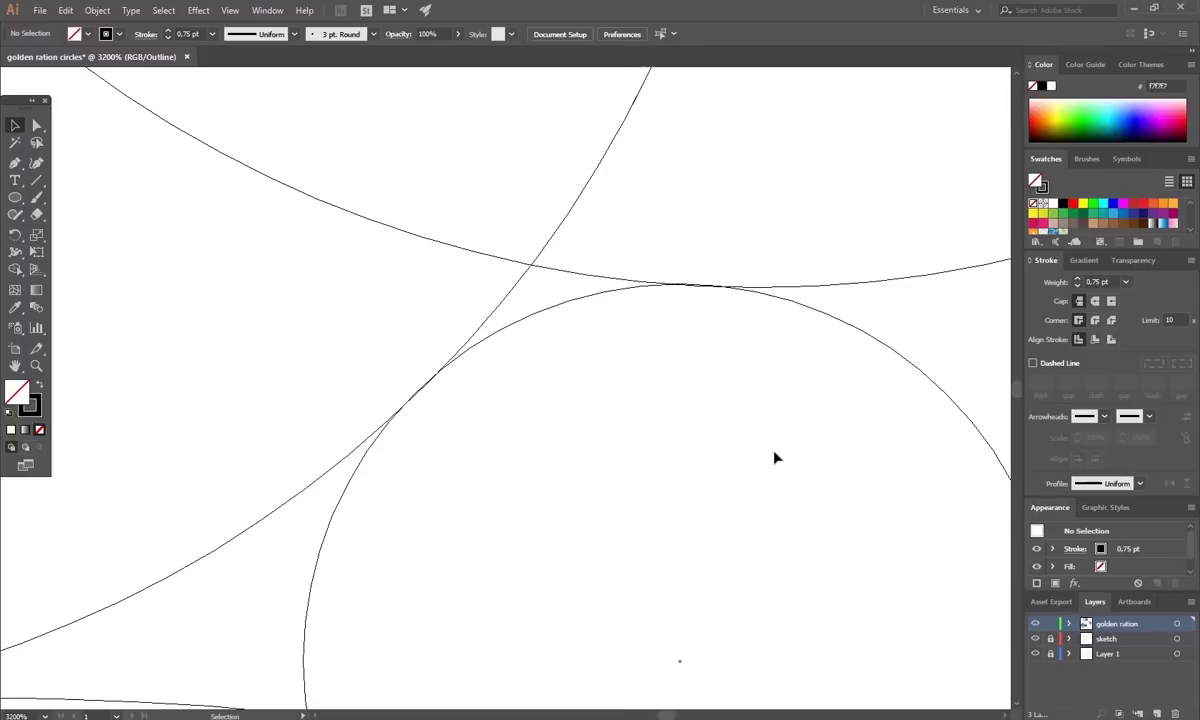
pyautogui.hotkey('ctrl', '-')
pyautogui.hotkey('ctrl', '-')
pyautogui.hotkey('ctrl', '-')
pyautogui.hotkey('ctrl', '-')
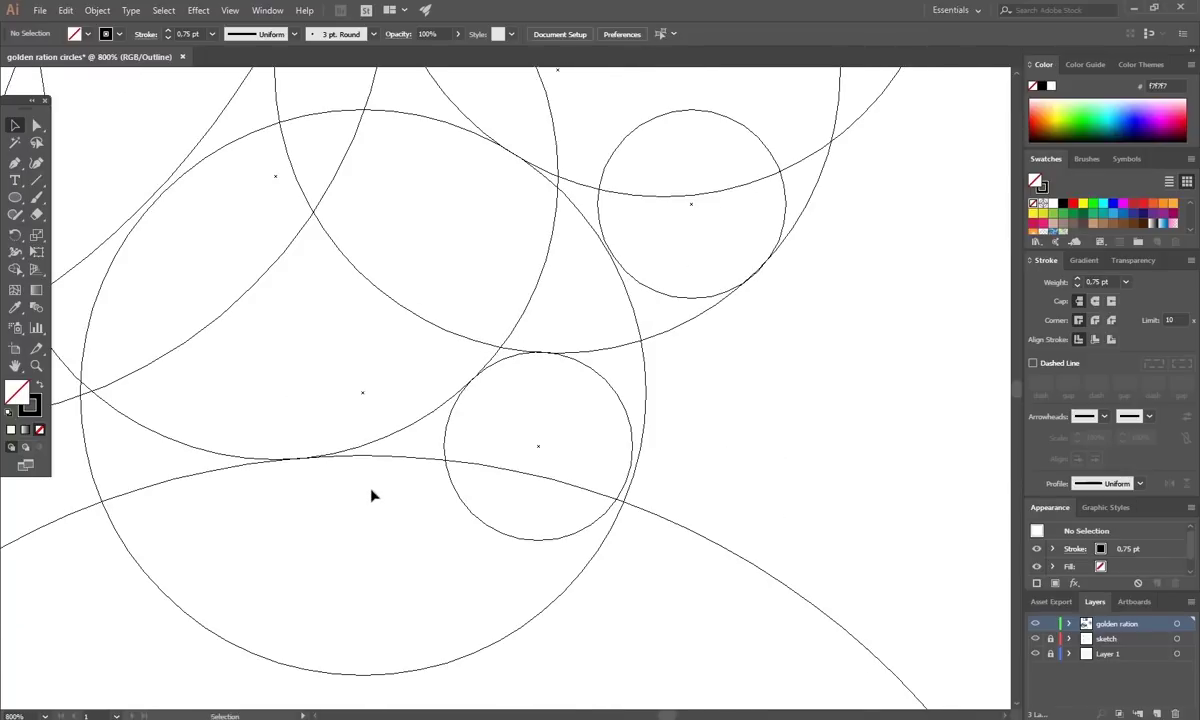
# Nudge the small circle at the beak's tip so it touches the inside of the larger circle forming the lower beak.
pyautogui.hotkey('ctrl', '+')
pyautogui.moveTo(885, 290); pyautogui.dragTo(690, 438)
pyautogui.scroll(2, 734, 461)
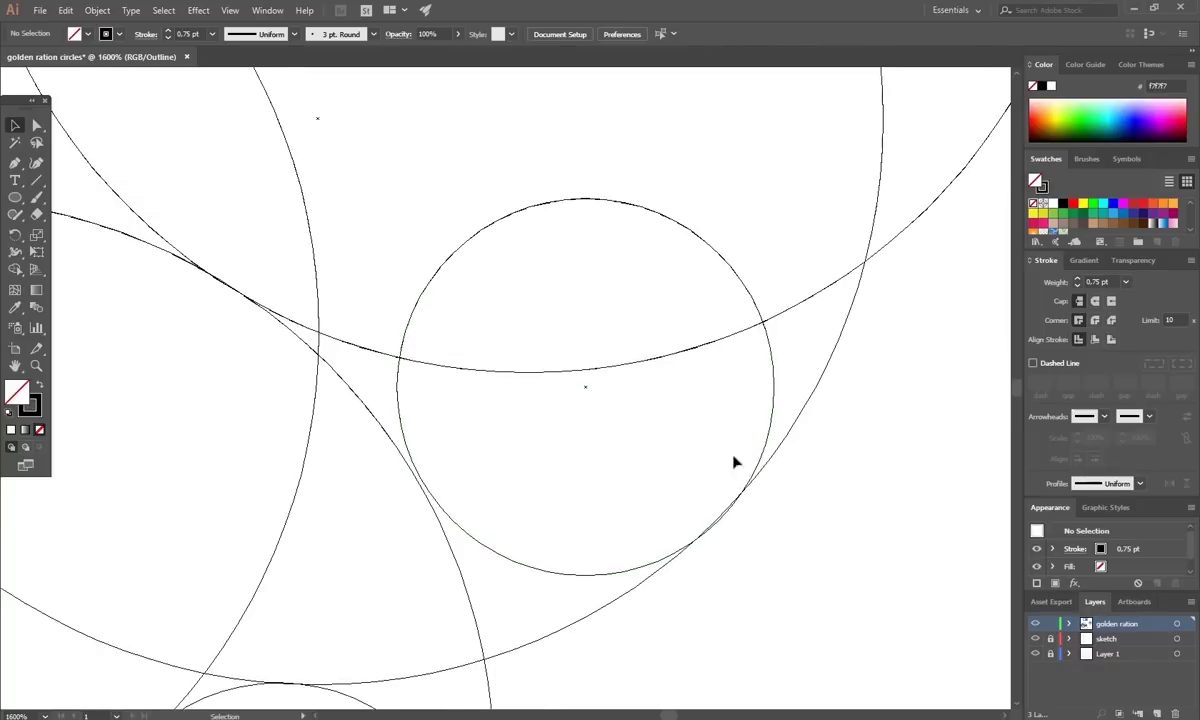
pyautogui.scroll(-3, 711, 469)
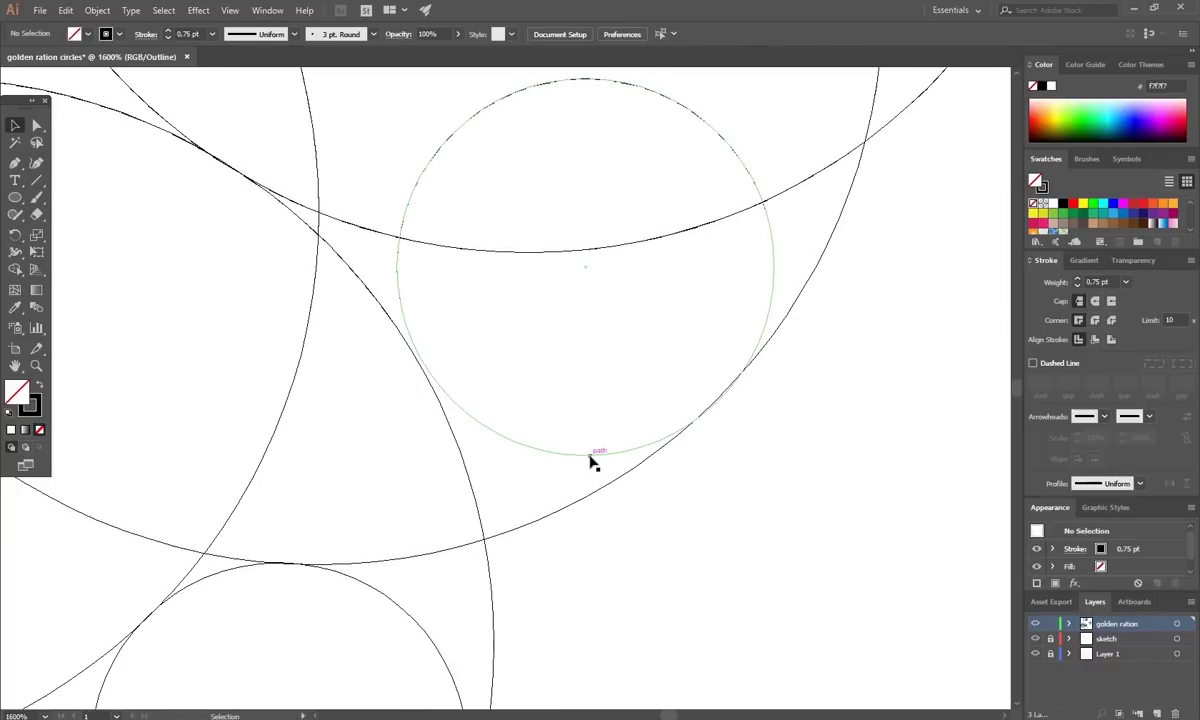
pyautogui.moveTo(590, 457); pyautogui.dragTo(585, 457)
pyautogui.click(712, 479)
pyautogui.moveTo(714, 479); pyautogui.dragTo(344, 482)
pyautogui.hotkey('ctrl', '+')
pyautogui.hotkey('ctrl', '+')
pyautogui.hotkey('ctrl', '+')
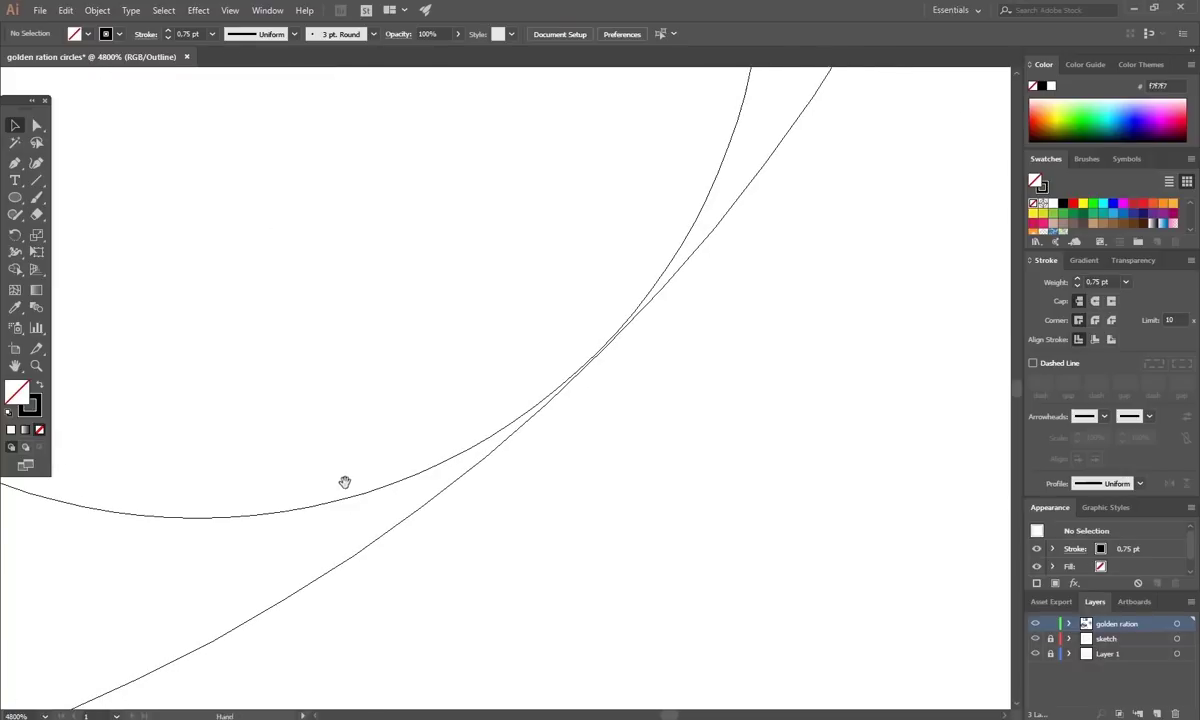
pyautogui.moveTo(503, 428); pyautogui.dragTo(515, 428)
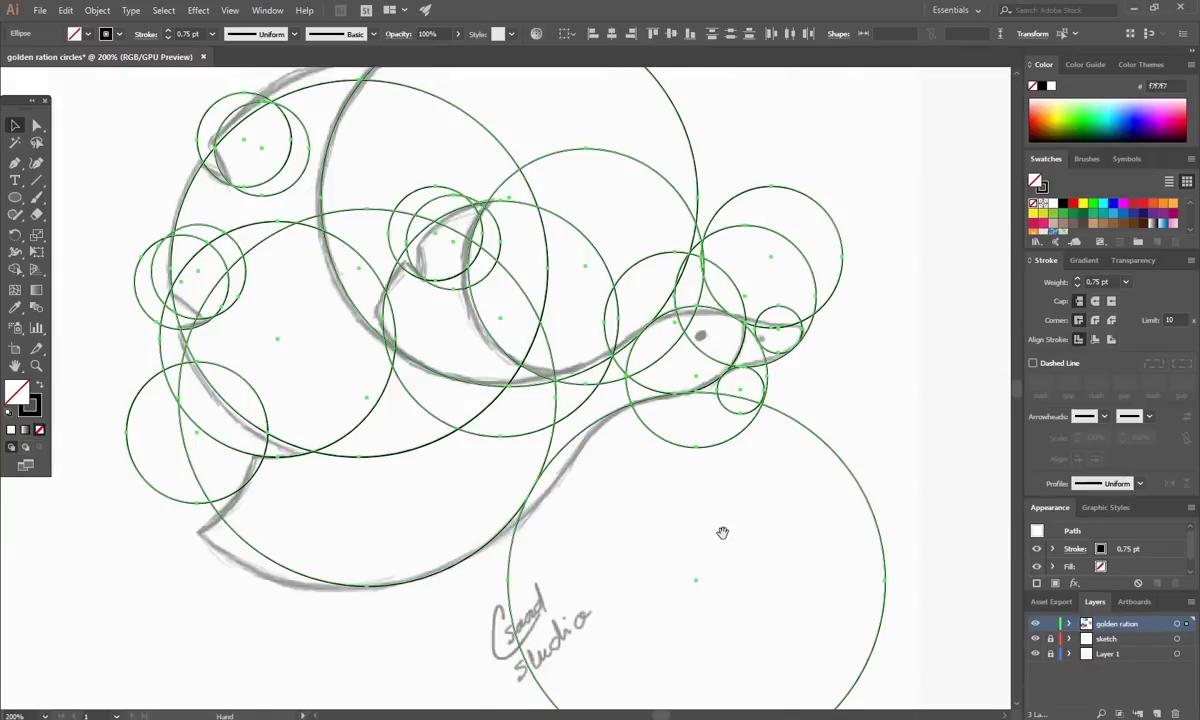
# Select all the circles and use Shape Builder to remove the unwanted regions above the duck's beak, head and back.
pyautogui.moveTo(718, 533); pyautogui.dragTo(758, 588)
pyautogui.hotkey('ctrl', 'a')
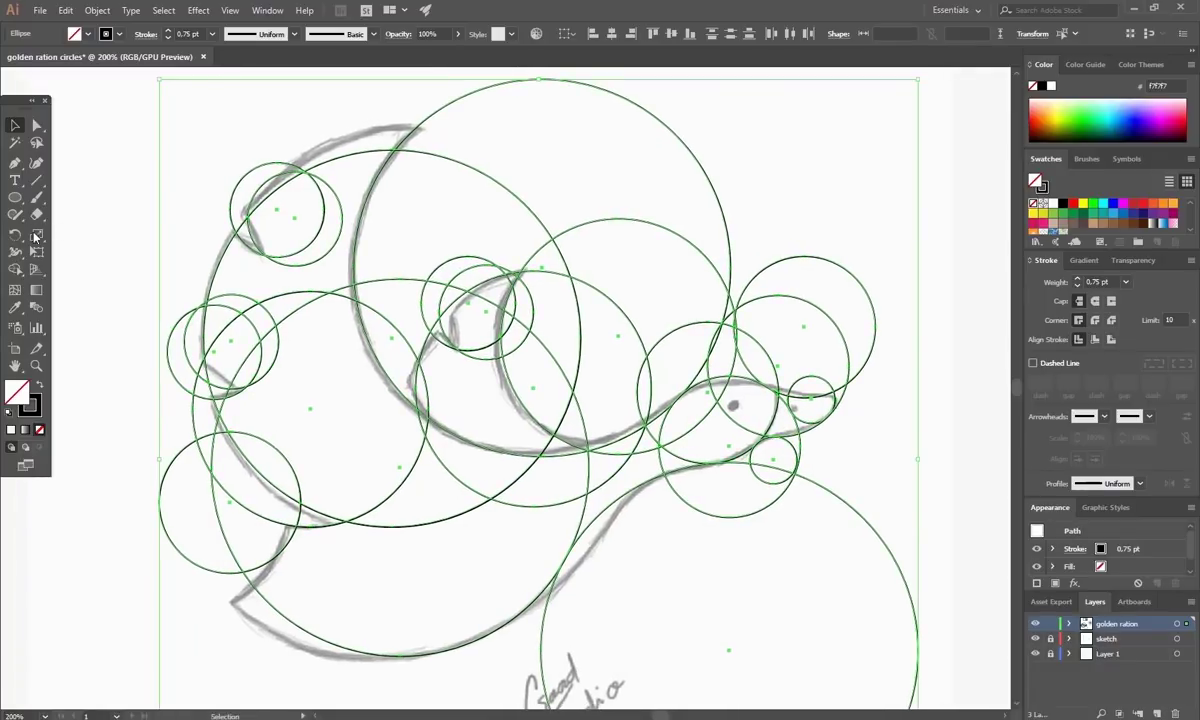
pyautogui.click(17, 269)
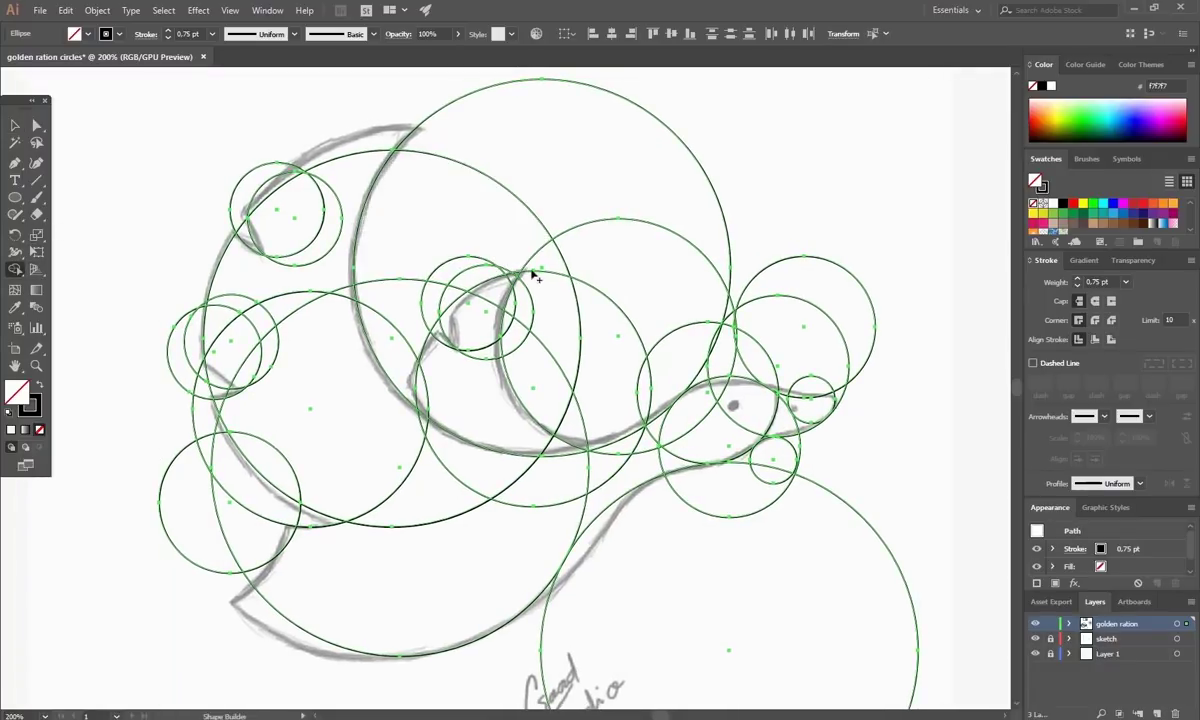
pyautogui.moveTo(872, 266)
pyautogui.mouseDown()
pyautogui.moveTo(838, 303)
pyautogui.moveTo(820, 373)
pyautogui.mouseUp()
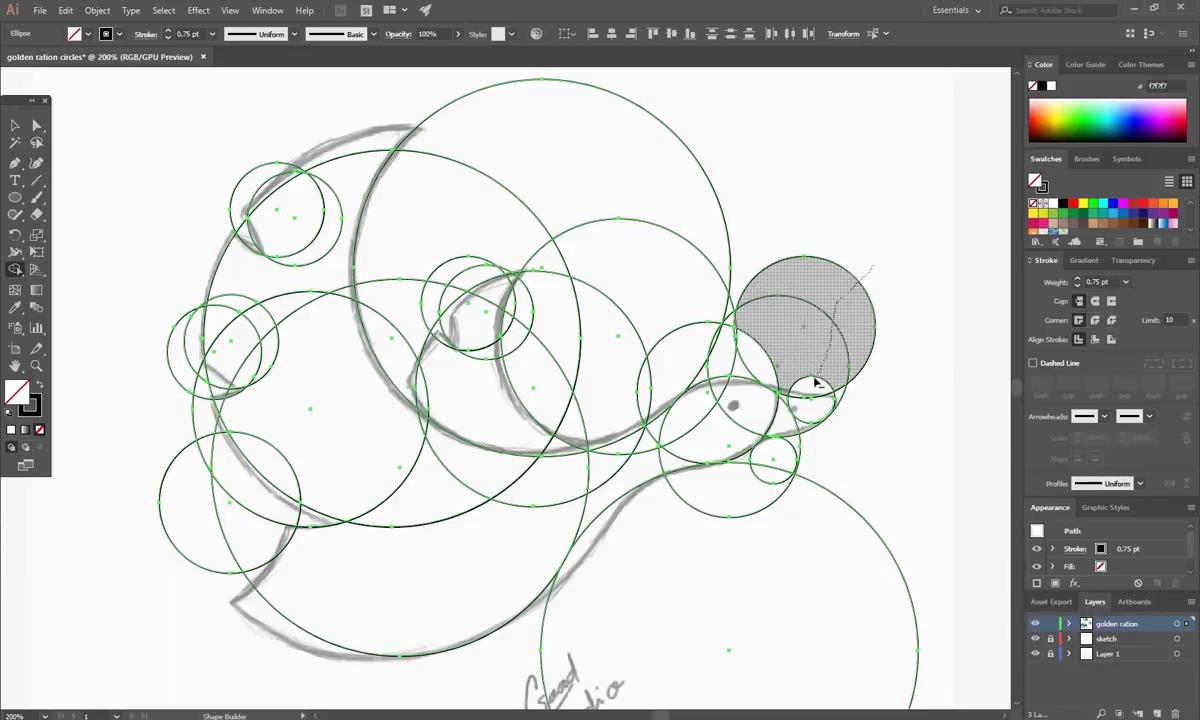
pyautogui.moveTo(785, 380); pyautogui.dragTo(780, 376)
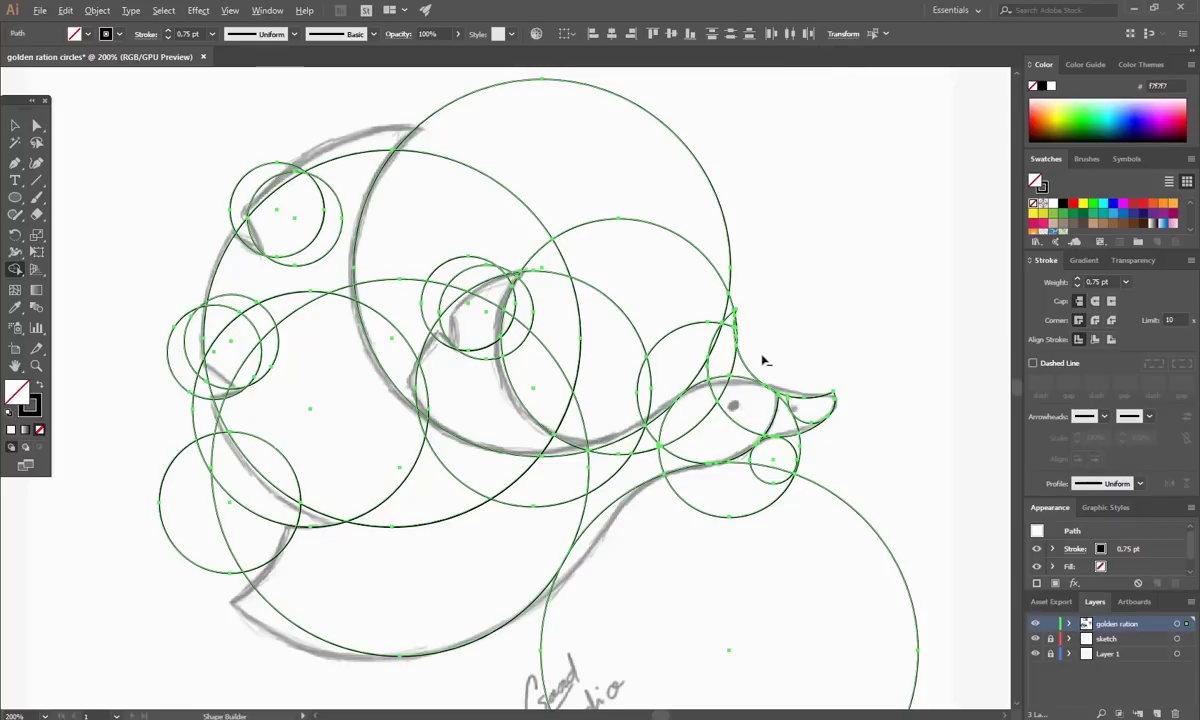
pyautogui.moveTo(758, 360)
pyautogui.mouseDown()
pyautogui.moveTo(703, 360)
pyautogui.moveTo(735, 344)
pyautogui.moveTo(650, 179)
pyautogui.mouseUp()
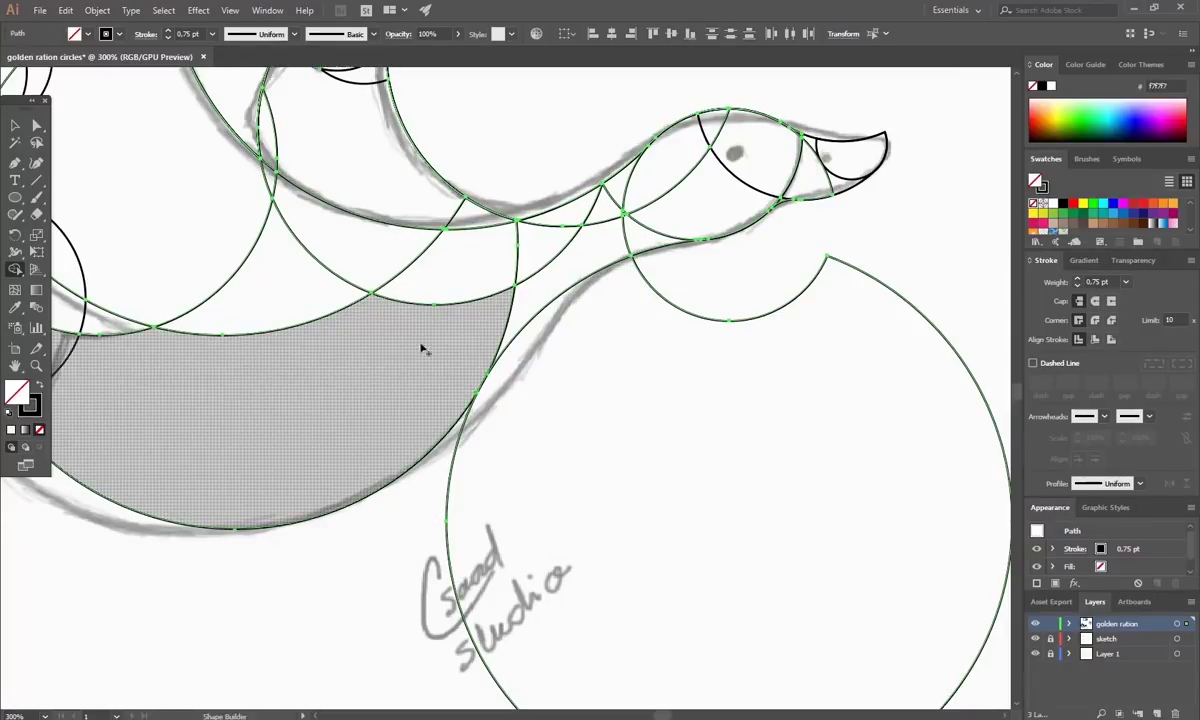
# Merge the divided regions inside the body, along the neck and head, and within the beak using Shape Builder.
pyautogui.moveTo(450, 341)
pyautogui.mouseDown()
pyautogui.moveTo(527, 309)
pyautogui.moveTo(522, 270)
pyautogui.moveTo(424, 302)
pyautogui.moveTo(367, 284)
pyautogui.moveTo(316, 305)
pyautogui.mouseUp()
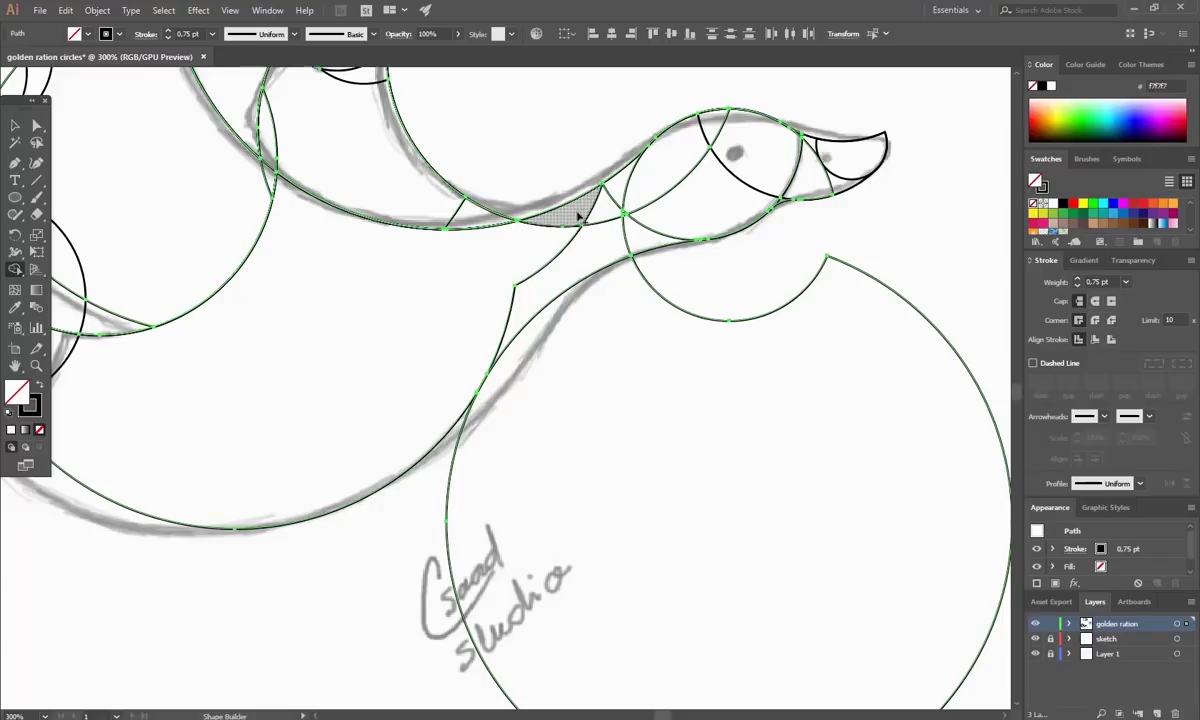
pyautogui.moveTo(613, 203); pyautogui.dragTo(651, 183)
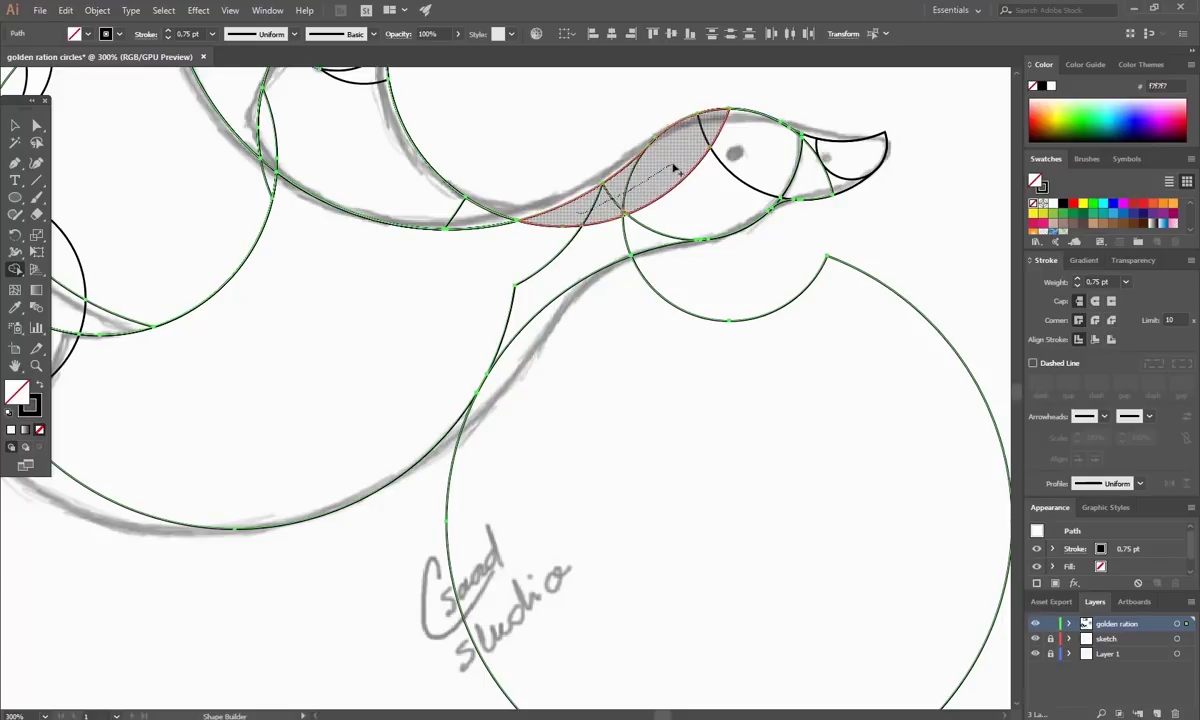
pyautogui.moveTo(673, 166)
pyautogui.mouseDown()
pyautogui.moveTo(750, 175)
pyautogui.moveTo(850, 160)
pyautogui.mouseUp()
pyautogui.hotkey('ctrl', 'a')
pyautogui.scroll(3, 800, 201)
pyautogui.moveTo(800, 201); pyautogui.dragTo(681, 347)
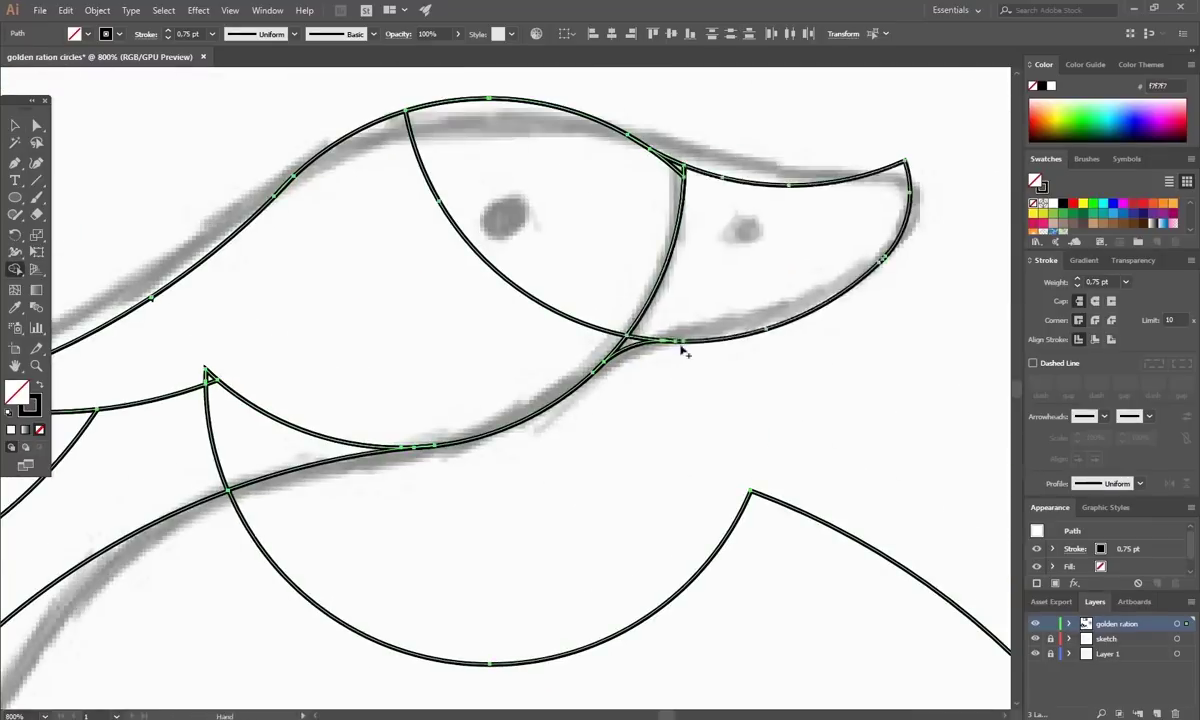
pyautogui.scroll(-3, 683, 415)
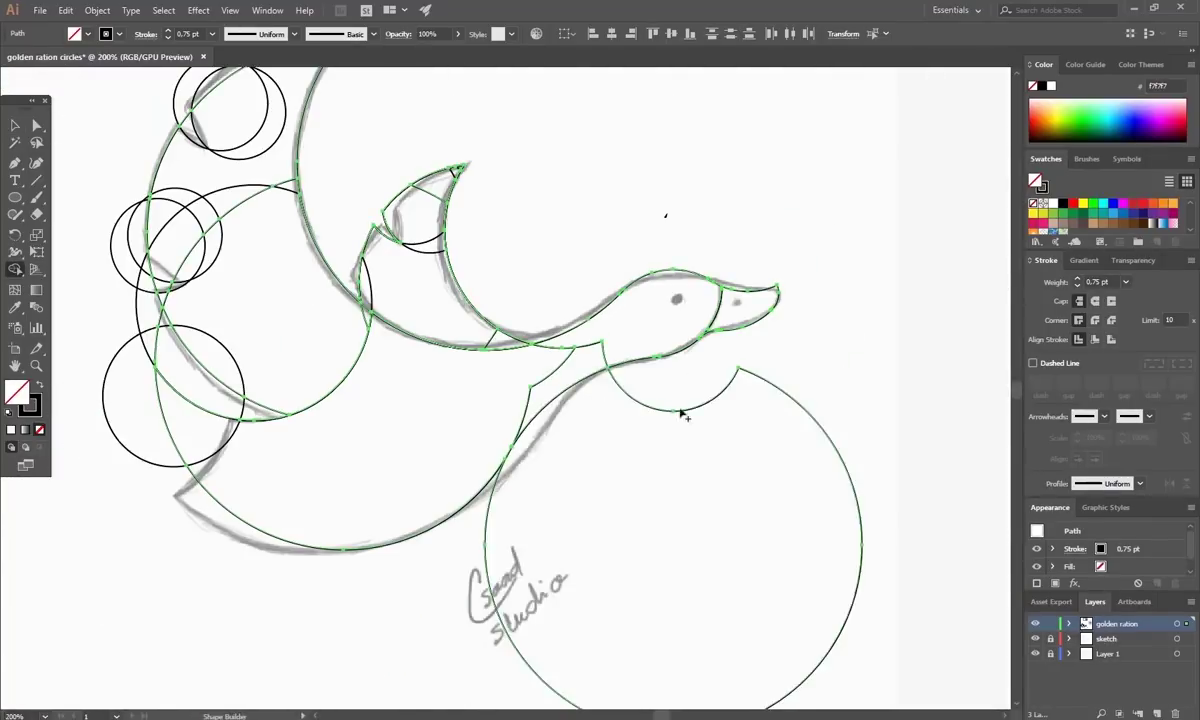
pyautogui.scroll(-2, 698, 338)
pyautogui.scroll(4, 550, 338)
pyautogui.scroll(-5, 506, 375)
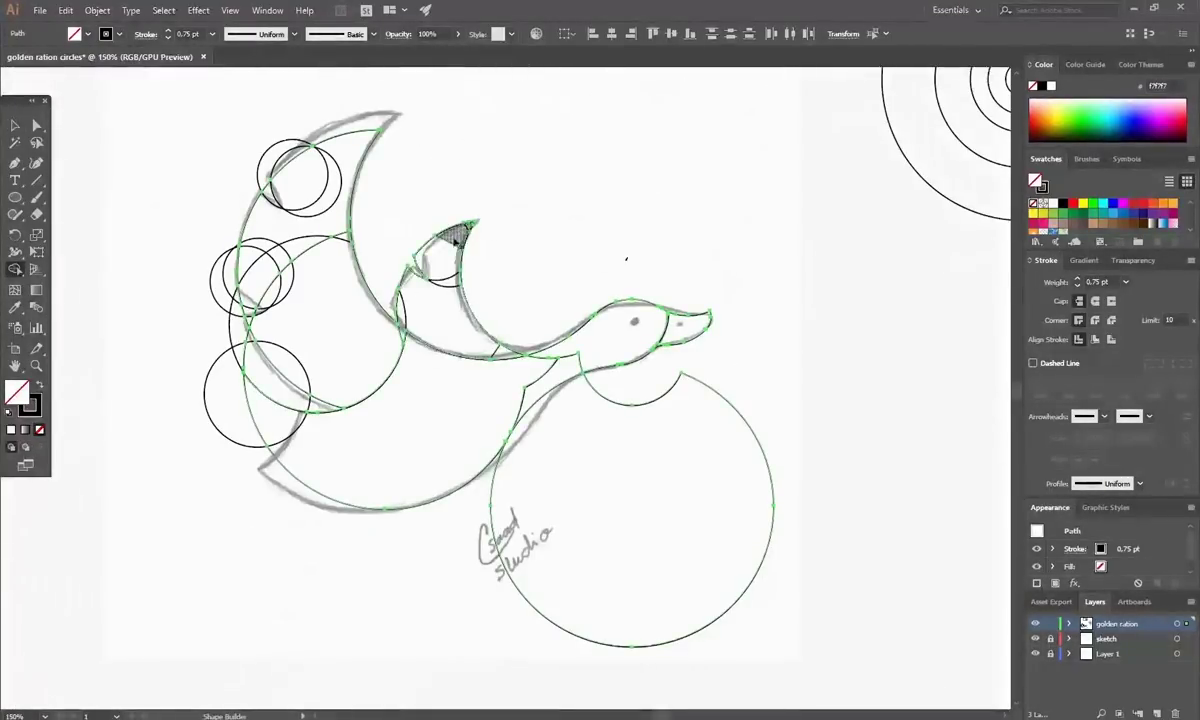
pyautogui.scroll(1, 367, 257)
pyautogui.scroll(3, 340, 262)
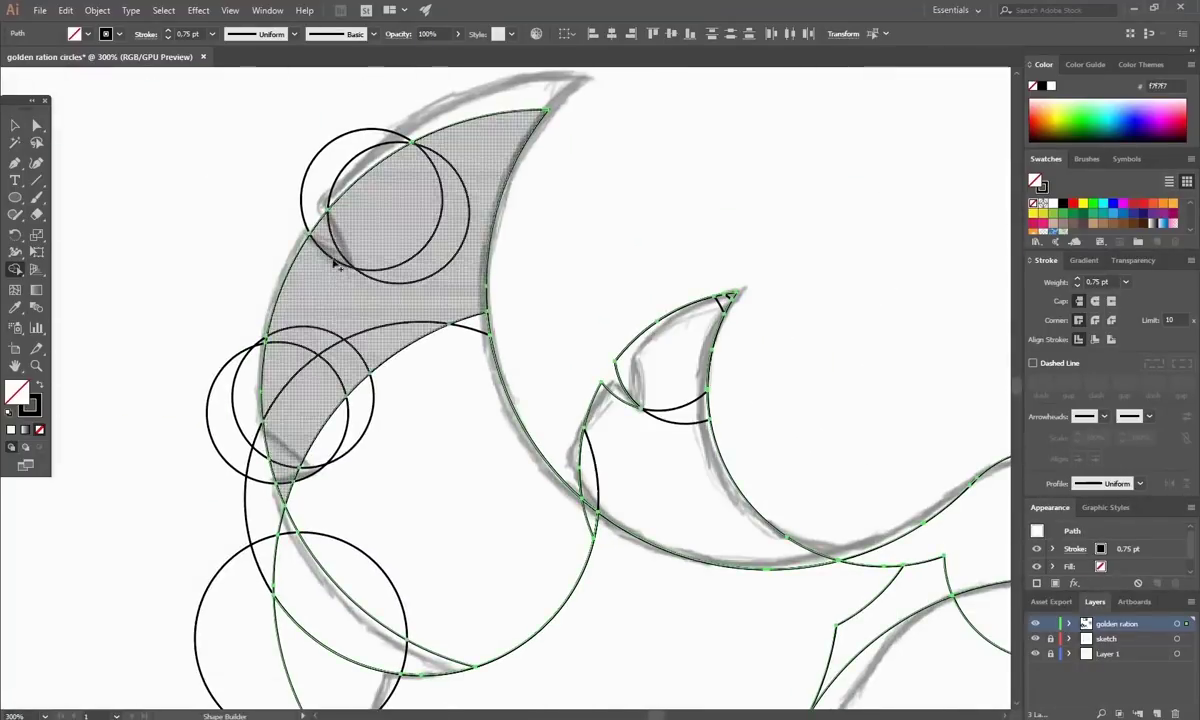
pyautogui.keyDown('alt'); pyautogui.click(334, 262); pyautogui.keyUp('alt')
pyautogui.hotkey('ctrl', 'z')
# Reselect all the shapes and use Shape Builder to erase the circle parts cutting the large wing's outer notches and the tail.
pyautogui.click(15, 125)
pyautogui.click(321, 375)
pyautogui.hotkey('ctrl', 'a')
pyautogui.click(15, 269)
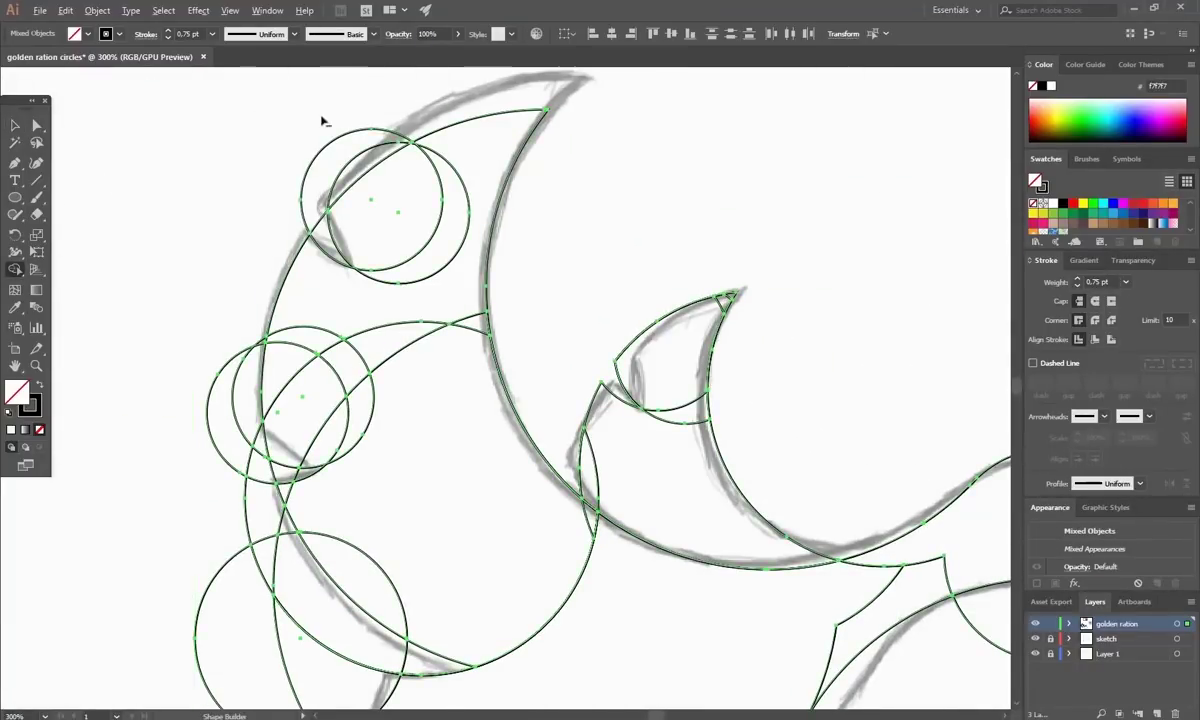
pyautogui.keyDown('alt'); pyautogui.moveTo(321, 121); pyautogui.dragTo(296, 205); pyautogui.keyUp('alt')
pyautogui.keyDown('alt'); pyautogui.moveTo(206, 362); pyautogui.dragTo(236, 395); pyautogui.keyUp('alt')
pyautogui.moveTo(242, 313)
pyautogui.keyDown('alt'); pyautogui.mouseDown()
pyautogui.moveTo(260, 346)
pyautogui.moveTo(257, 496)
pyautogui.moveTo(300, 575)
pyautogui.mouseUp(); pyautogui.keyUp('alt')
pyautogui.scroll(-3, 349, 446)
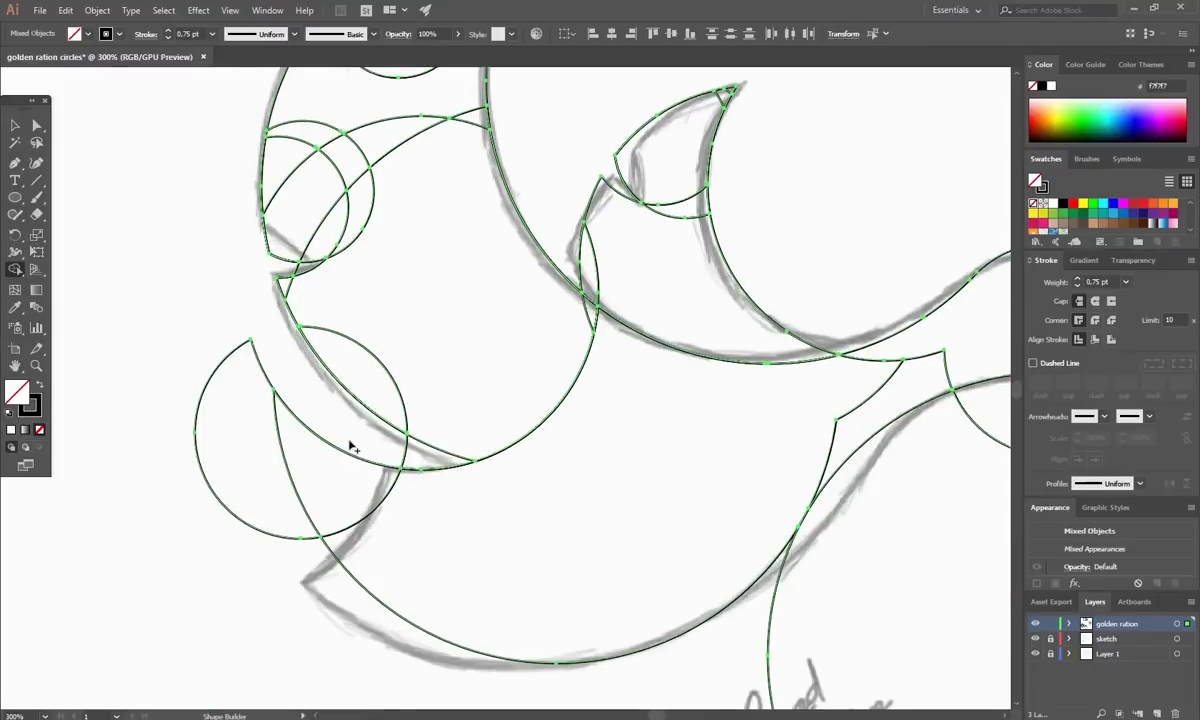
pyautogui.keyDown('alt'); pyautogui.moveTo(428, 452); pyautogui.dragTo(220, 501); pyautogui.keyUp('alt')
# Merge the remaining regions inside the large wing and the small wing with Shape Builder, leaving clean notched outlines.
pyautogui.scroll(3, 400, 450)
pyautogui.scroll(-4, 600, 450)
pyautogui.hscroll(4, 600, 450)
pyautogui.scroll(3, 450, 330)
pyautogui.hscroll(-4, 450, 330)
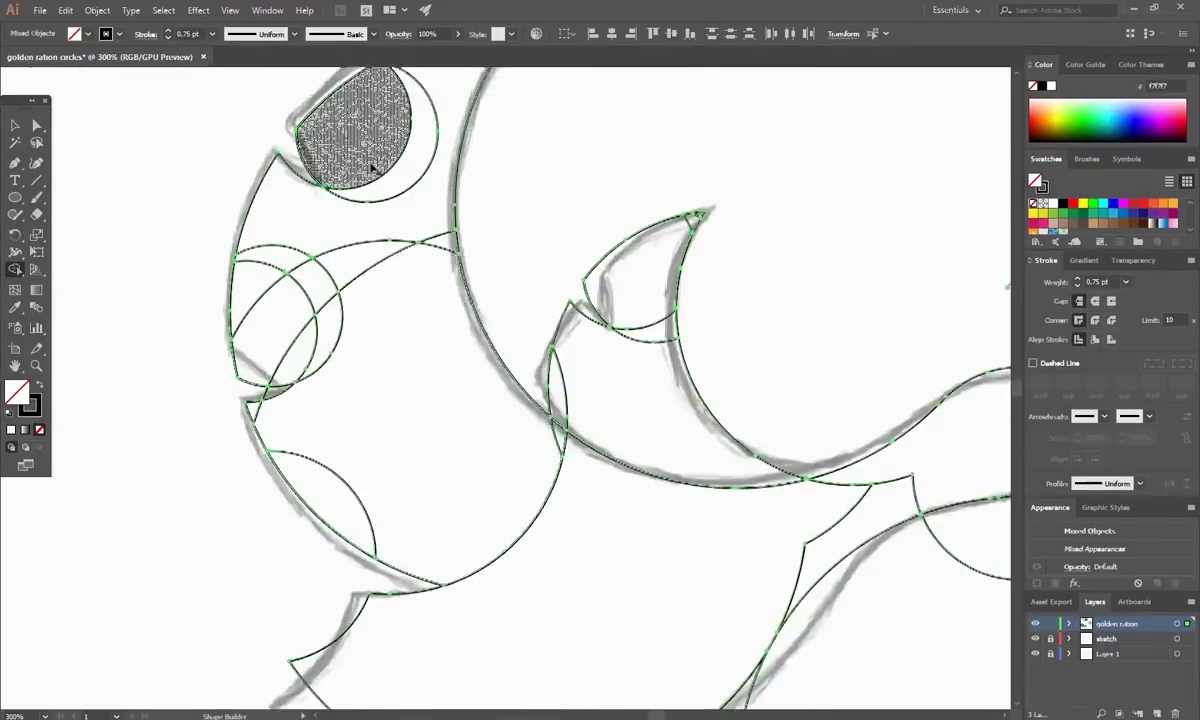
pyautogui.scroll(1, 371, 168)
pyautogui.moveTo(371, 168)
pyautogui.mouseDown()
pyautogui.moveTo(380, 335)
pyautogui.moveTo(290, 418)
pyautogui.moveTo(483, 412)
pyautogui.moveTo(567, 452)
pyautogui.moveTo(369, 390)
pyautogui.moveTo(273, 308)
pyautogui.mouseUp()
pyautogui.scroll(-1, 482, 412)
pyautogui.scroll(-1, 566, 454)
pyautogui.moveTo(557, 302)
pyautogui.mouseDown()
pyautogui.moveTo(581, 305)
pyautogui.moveTo(692, 140)
pyautogui.mouseUp()
pyautogui.hotkey('ctrl', '-')
pyautogui.hotkey('ctrl', '-')
pyautogui.hotkey('ctrl', '-')
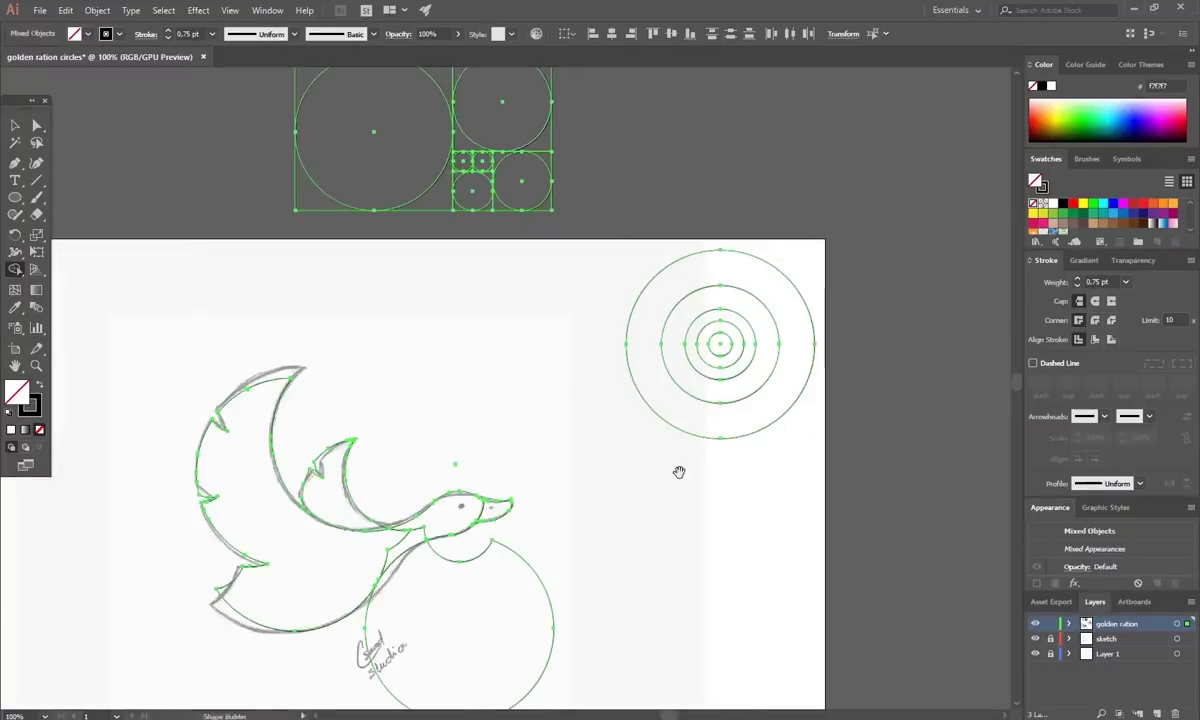
pyautogui.scroll(-3, 679, 471)
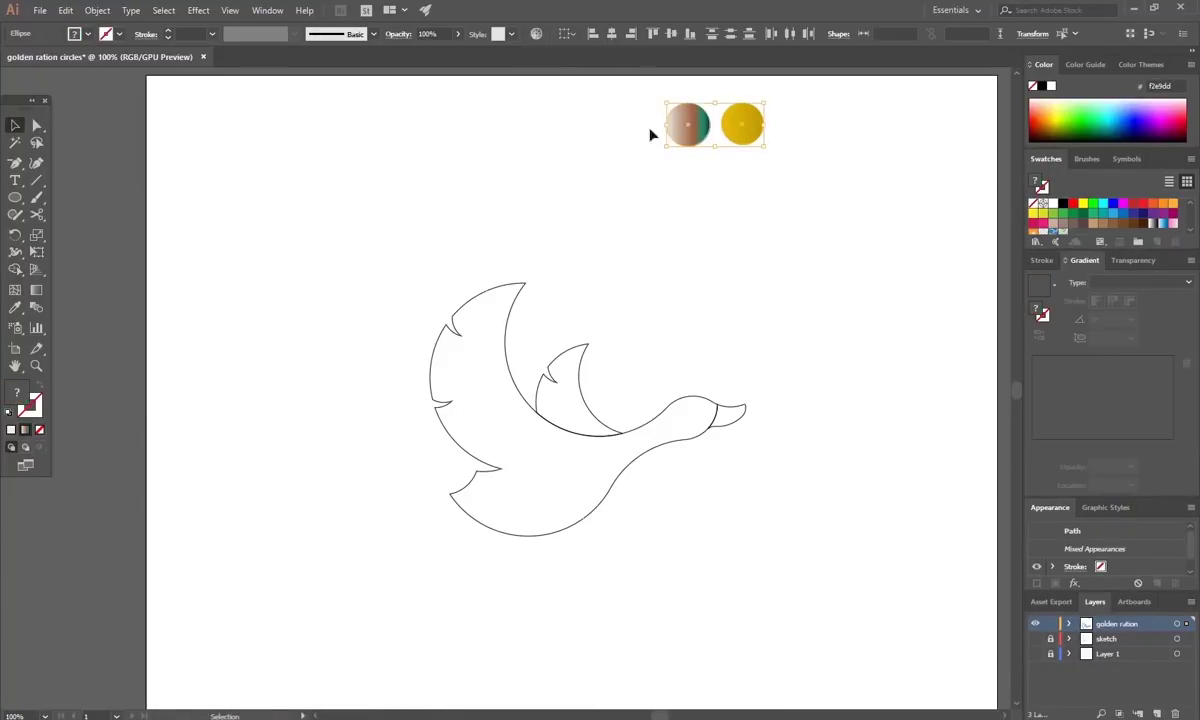
# Move the two gradient sample circles closer to the duck, just above its head.
pyautogui.moveTo(651, 129); pyautogui.dragTo(677, 319)
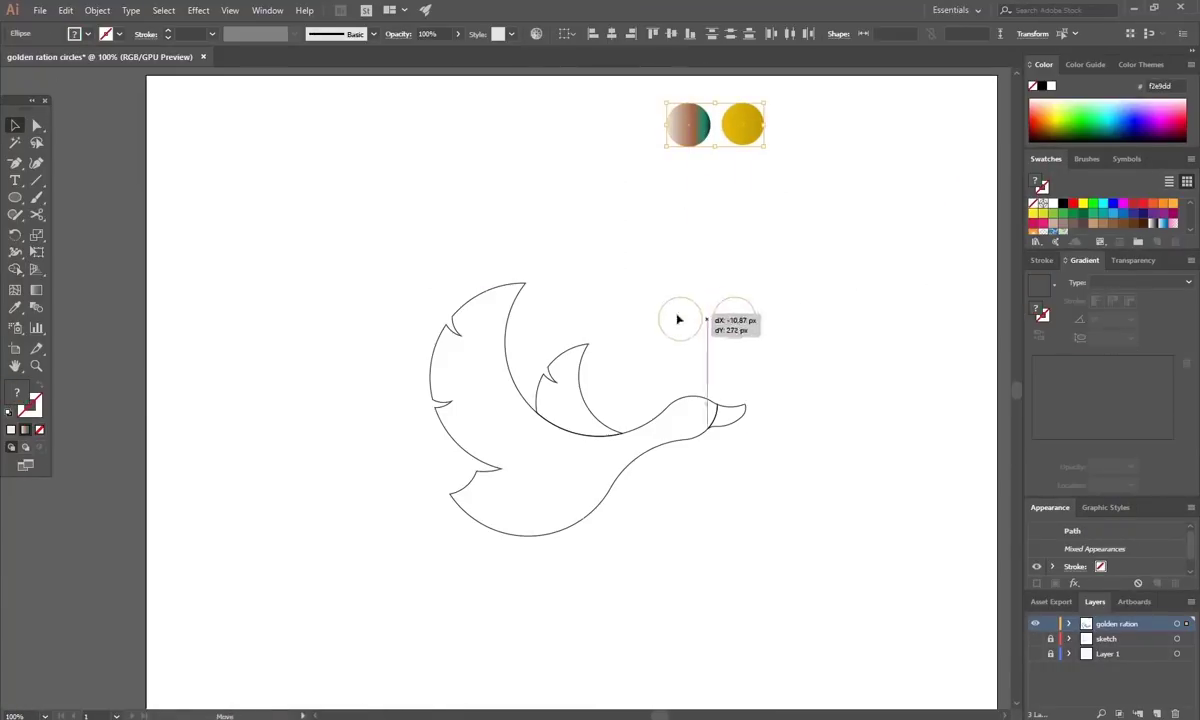
pyautogui.hotkey('ctrl', '+')
pyautogui.moveTo(922, 512); pyautogui.dragTo(812, 476)
# Fill the duck's beak with the gold gradient sampled from the yellow circle, removing its outline.
pyautogui.click(736, 405)
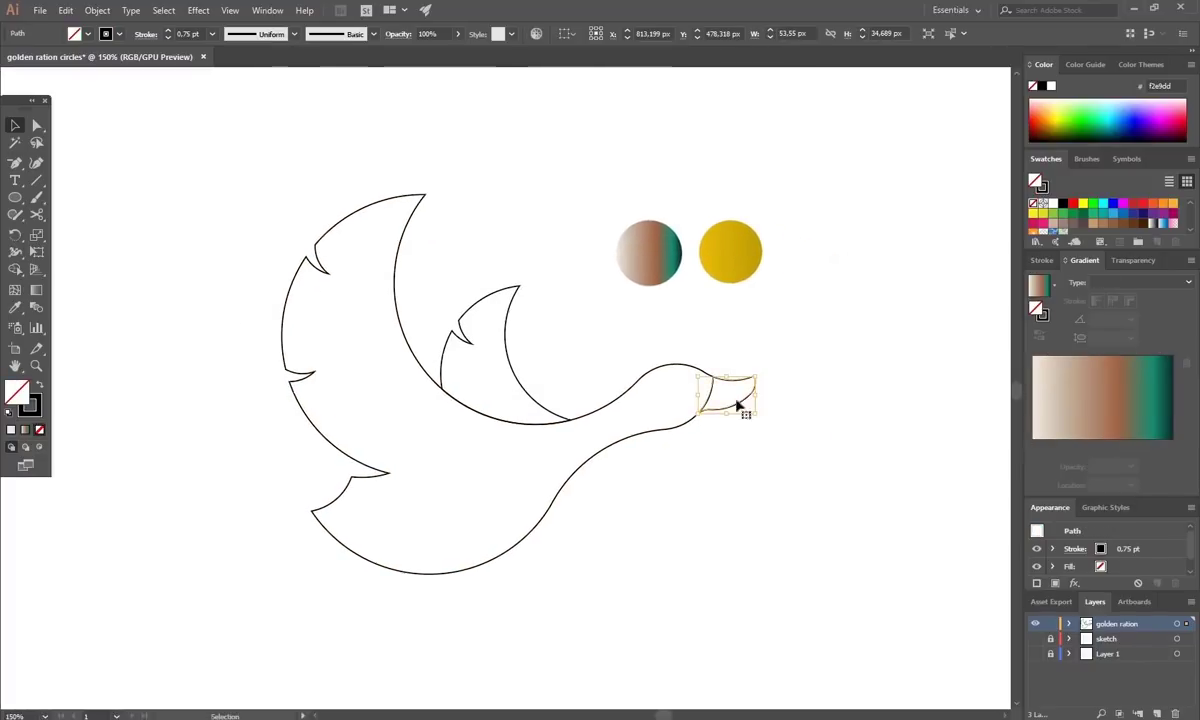
pyautogui.click(14, 308)
pyautogui.click(718, 254)
pyautogui.press('v')
pyautogui.click(844, 375)
pyautogui.click(738, 279)
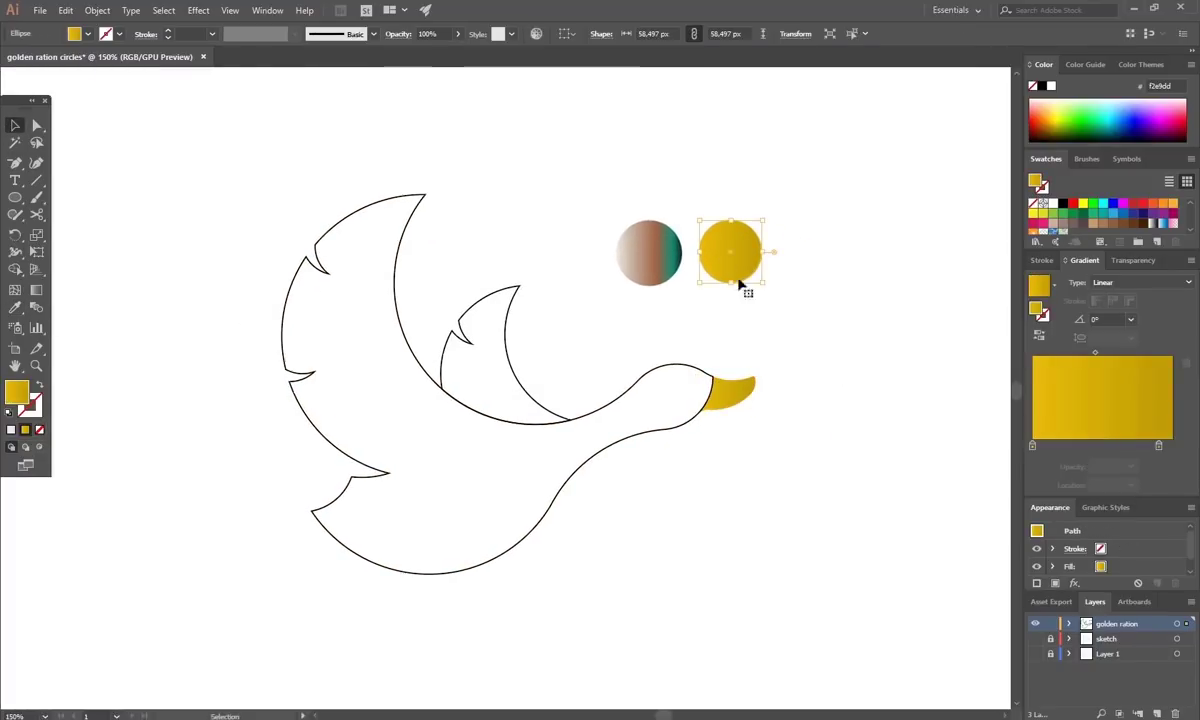
pyautogui.click(36, 291)
pyautogui.click(14, 125)
pyautogui.click(263, 160)
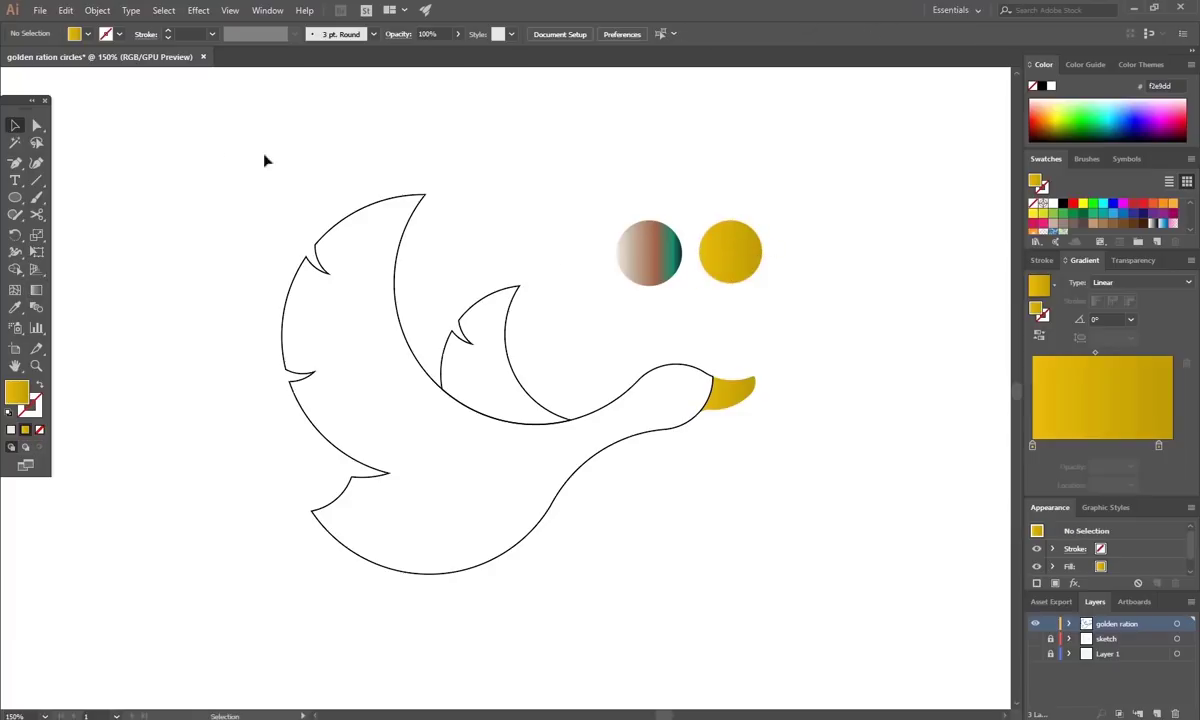
# Redraw the beak's gold gradient with the Gradient tool, running from the beak's tip toward the head.
pyautogui.click(730, 398)
pyautogui.hotkey('ctrl', '+')
pyautogui.hotkey('ctrl', '+')
pyautogui.click(36, 290)
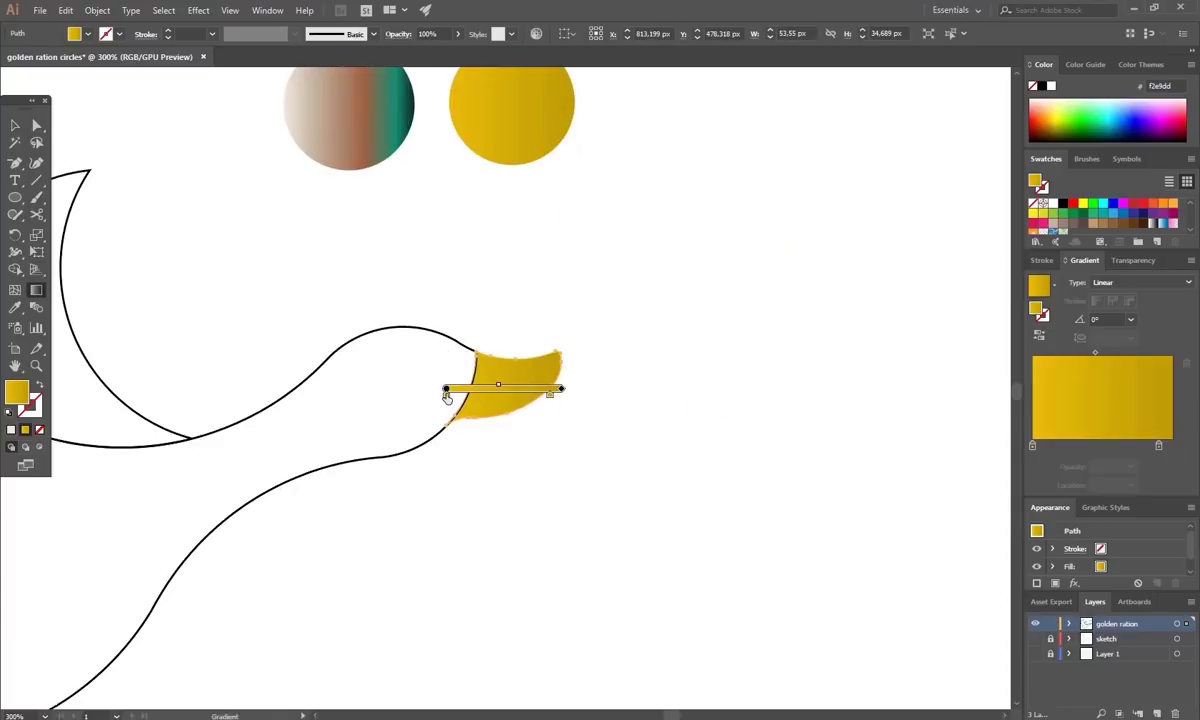
pyautogui.moveTo(562, 390)
pyautogui.mouseDown()
pyautogui.moveTo(507, 422)
pyautogui.moveTo(400, 399)
pyautogui.moveTo(498, 382)
pyautogui.mouseUp()
pyautogui.click(14, 125)
pyautogui.click(229, 218)
# Fill the duck's body with the cream, brown and green gradient sampled from the multicolour circle.
pyautogui.moveTo(402, 481); pyautogui.dragTo(603, 497)
pyautogui.click(500, 412)
pyautogui.press('i')
pyautogui.click(522, 153)
pyautogui.press('v')
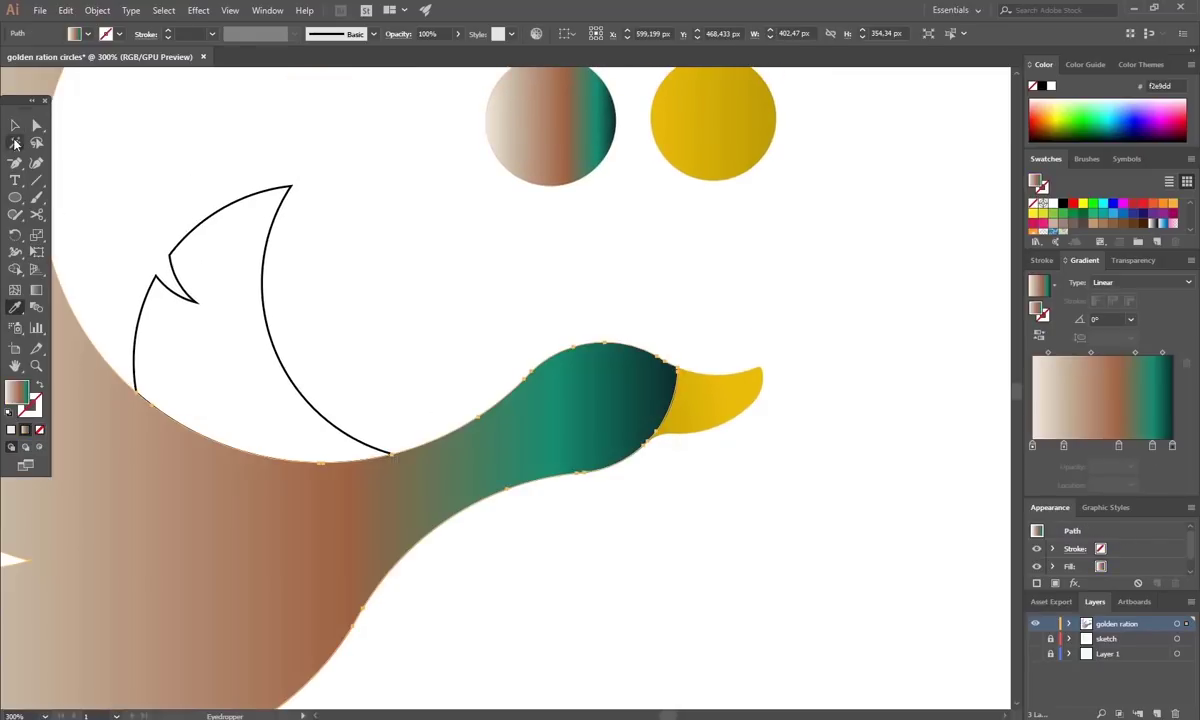
pyautogui.click(496, 327)
# Shift the second colour stop of the body's gradient closer to the light end.
pyautogui.hotkey('ctrl', '-')
pyautogui.hotkey('ctrl', '-')
pyautogui.hotkey('ctrl', '-')
pyautogui.hotkey('ctrl', '+')
pyautogui.hotkey('ctrl', '+')
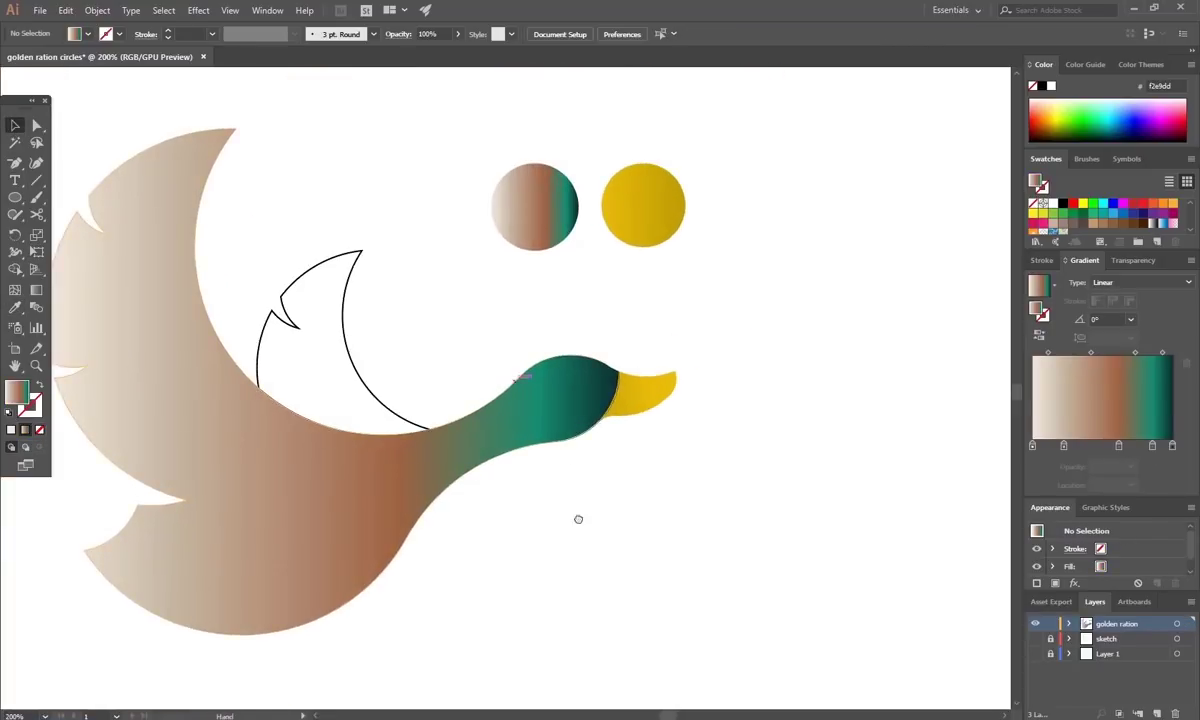
pyautogui.moveTo(579, 519); pyautogui.dragTo(700, 470)
pyautogui.click(520, 450)
pyautogui.moveTo(1064, 446); pyautogui.dragTo(1023, 453)
pyautogui.click(865, 440)
pyautogui.scroll(2, 890, 440)
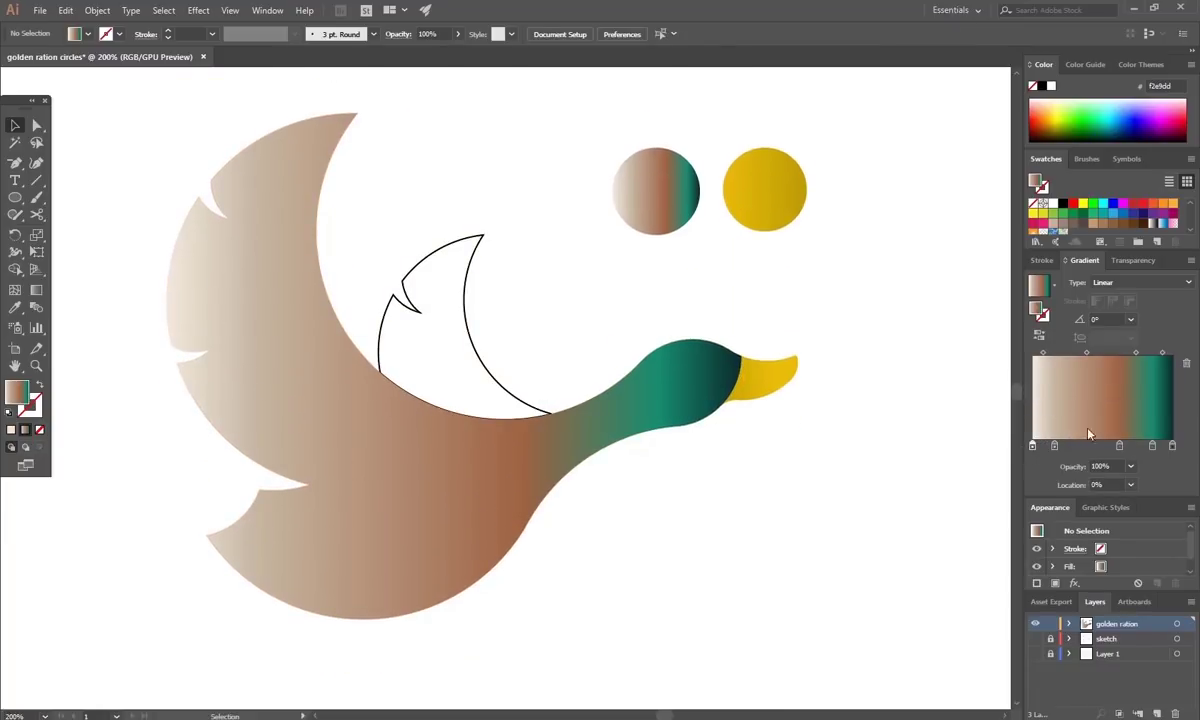
# Remove the extra stops between the light and brown ends of the body's gradient and place the brown stop at 66.5%.
pyautogui.doubleClick(1067, 448)
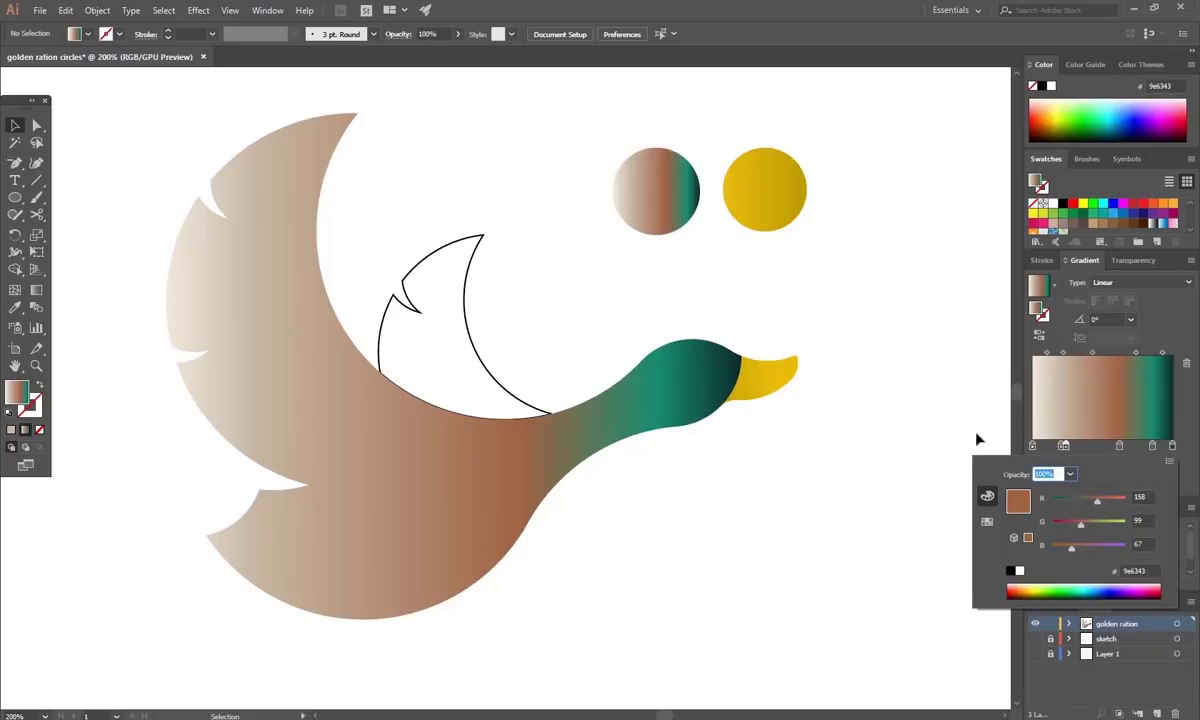
pyautogui.click(1095, 446)
pyautogui.click(1186, 363)
pyautogui.moveTo(1094, 446); pyautogui.dragTo(1125, 446)
pyautogui.click(1056, 446)
pyautogui.click(1186, 363)
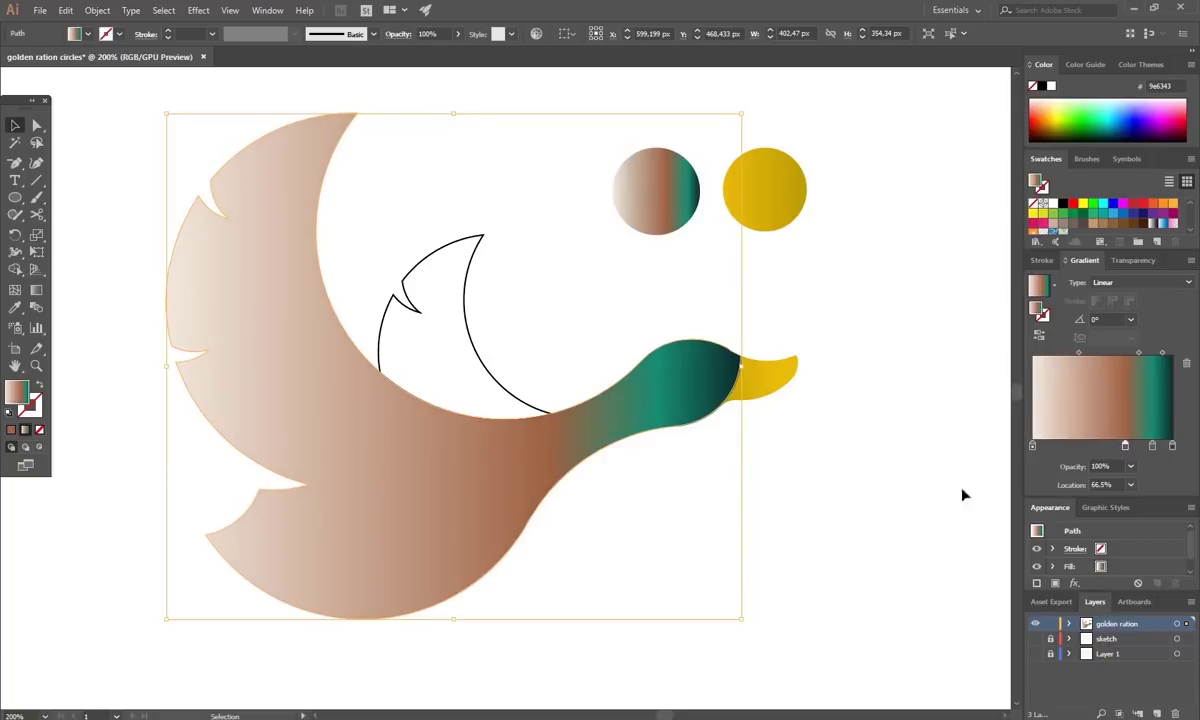
# Change the light end stop of the body's gradient to pale yellow, #ffffd3.
pyautogui.doubleClick(1033, 447)
pyautogui.moveTo(1120, 534); pyautogui.dragTo(1127, 567)
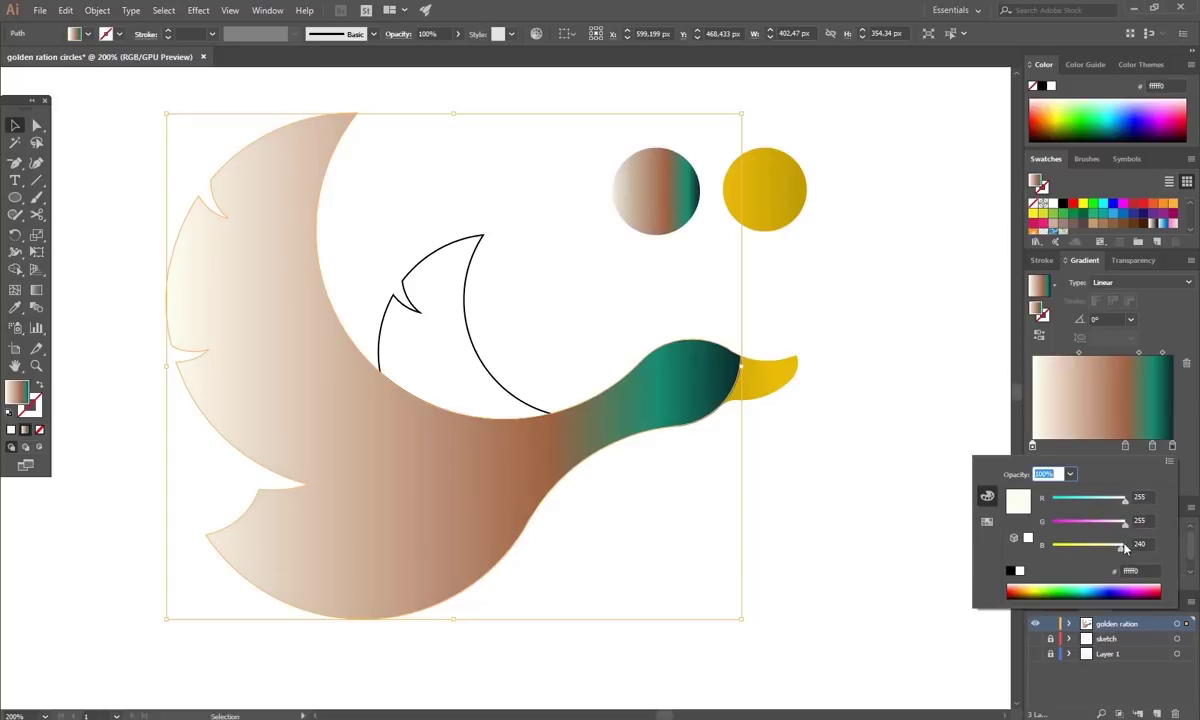
pyautogui.click(875, 542)
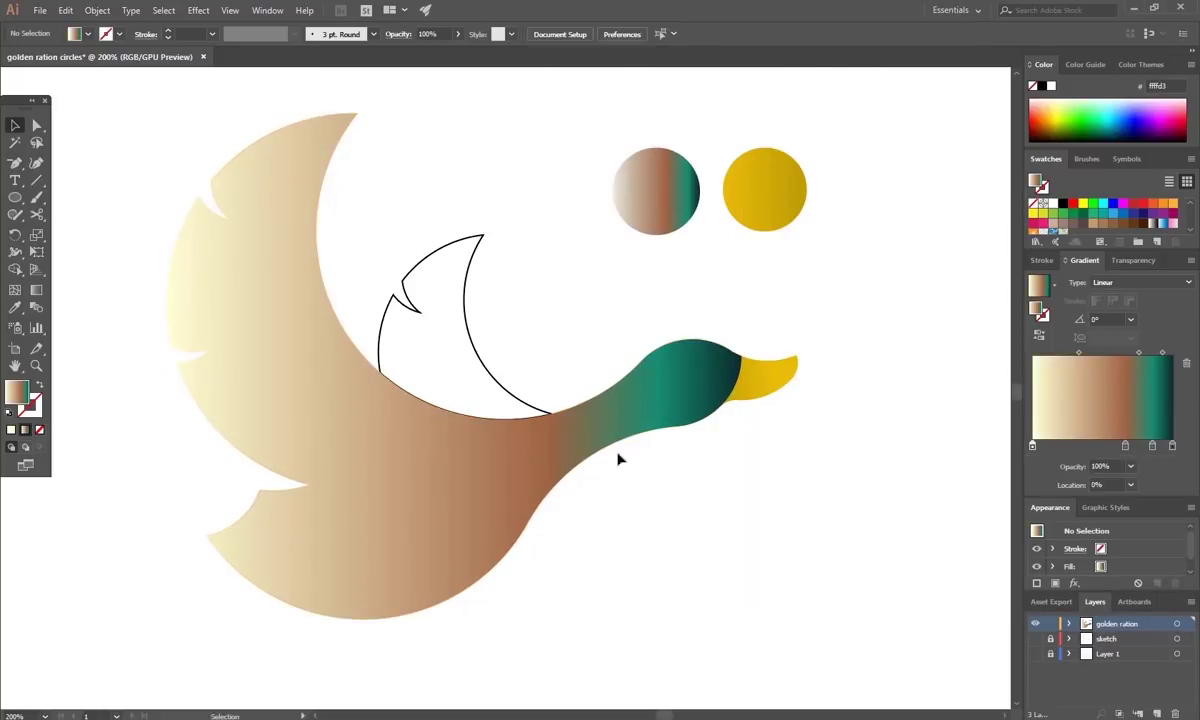
# Fill the small wing with the gradient sampled from the large wing.
pyautogui.click(497, 382)
pyautogui.press('i')
pyautogui.click(220, 321)
pyautogui.press('v')
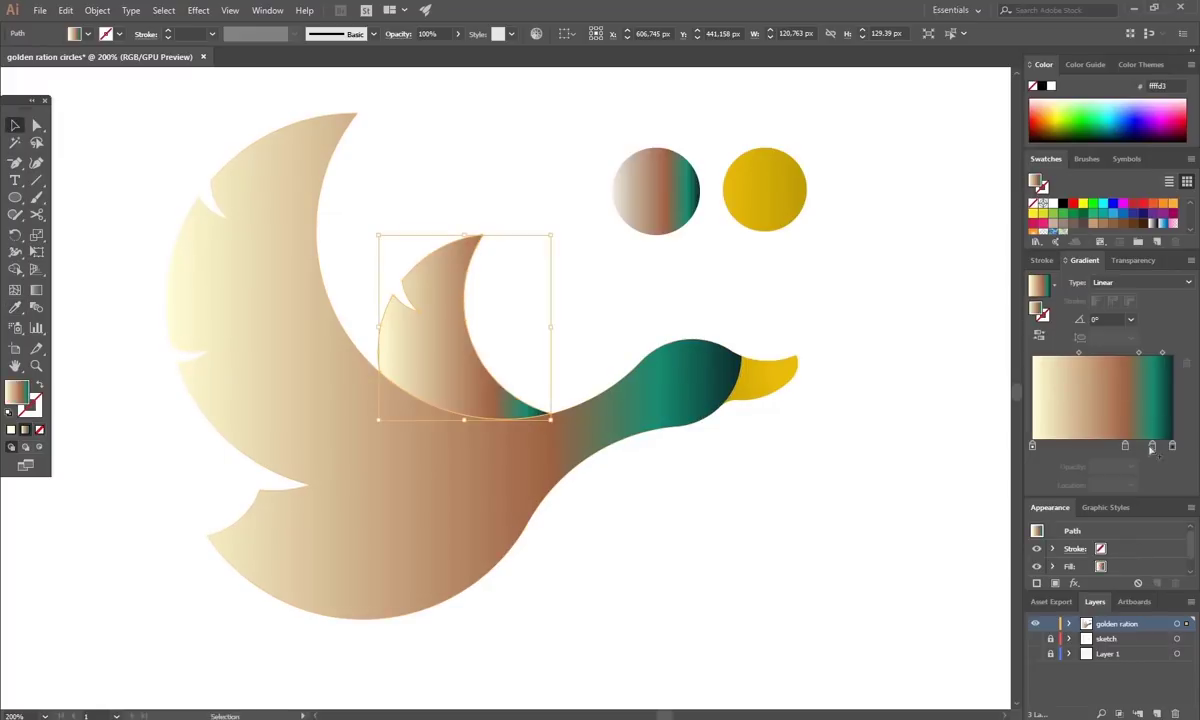
# Remove the green and dark stops from the small wing's gradient and place the brown stop at 75%.
pyautogui.moveTo(1152, 446)
pyautogui.mouseDown()
pyautogui.moveTo(1176, 448)
pyautogui.moveTo(1110, 447)
pyautogui.moveTo(1138, 448)
pyautogui.mouseUp()
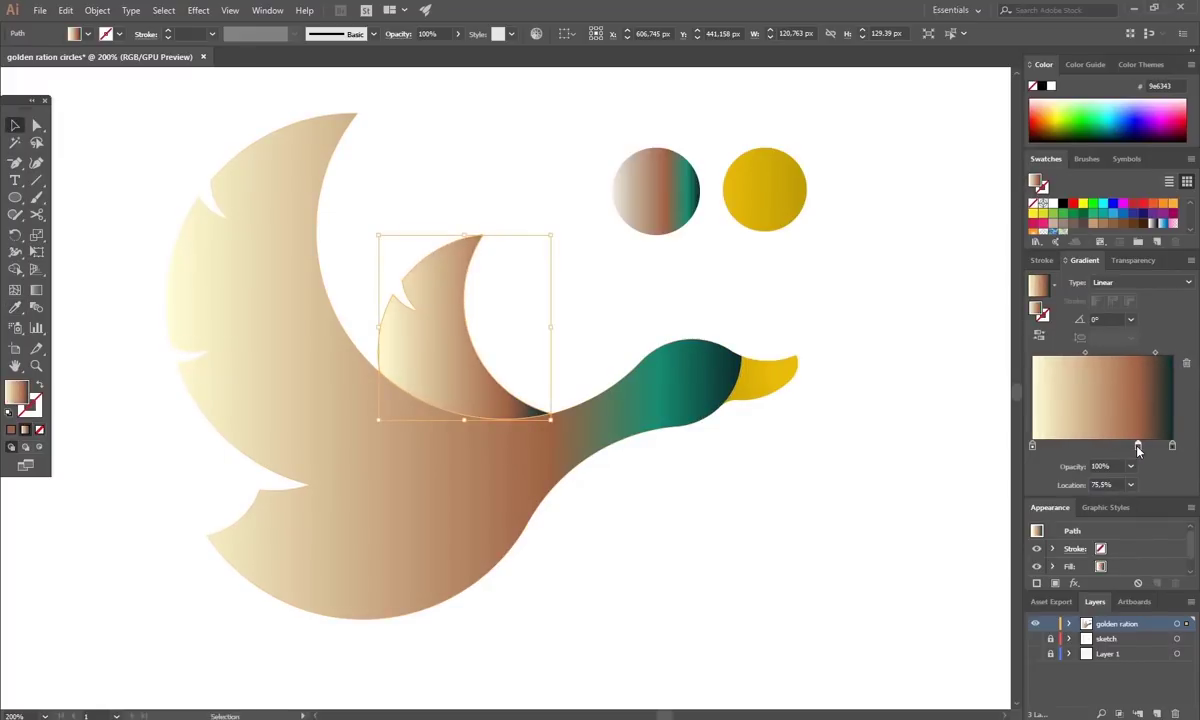
pyautogui.click(913, 437)
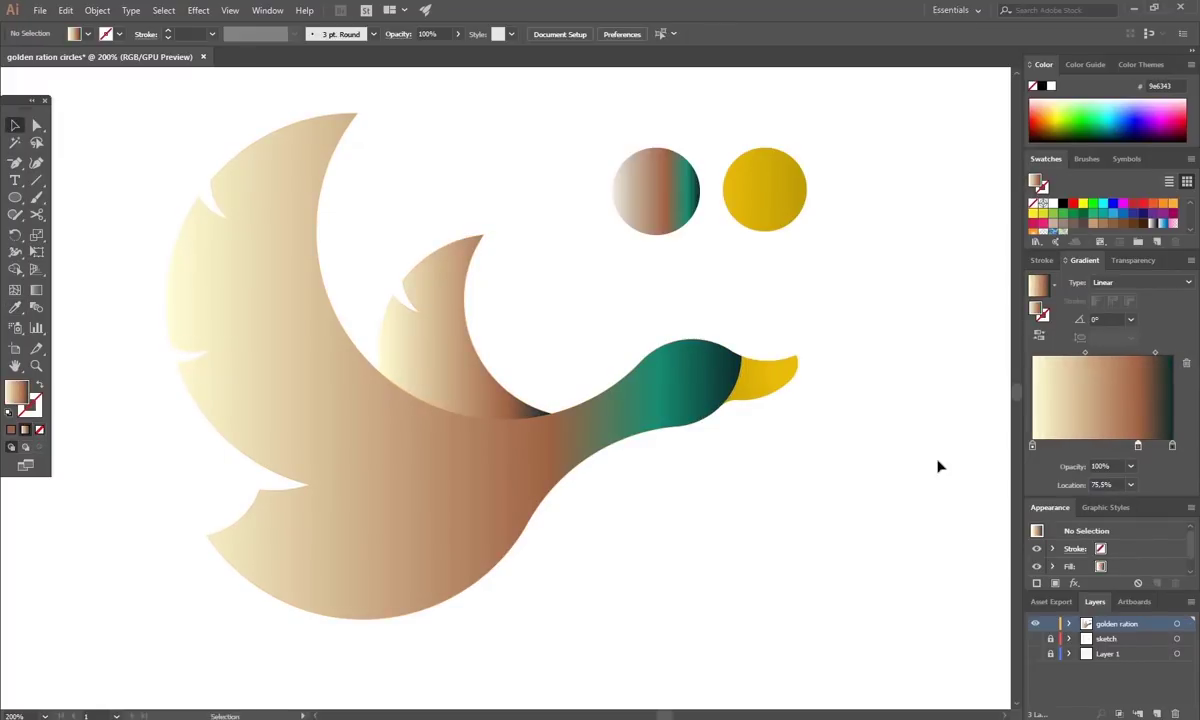
pyautogui.click(492, 385)
pyautogui.moveTo(1138, 446); pyautogui.dragTo(1150, 500)
pyautogui.moveTo(1112, 446); pyautogui.dragTo(1137, 447)
pyautogui.click(864, 474)
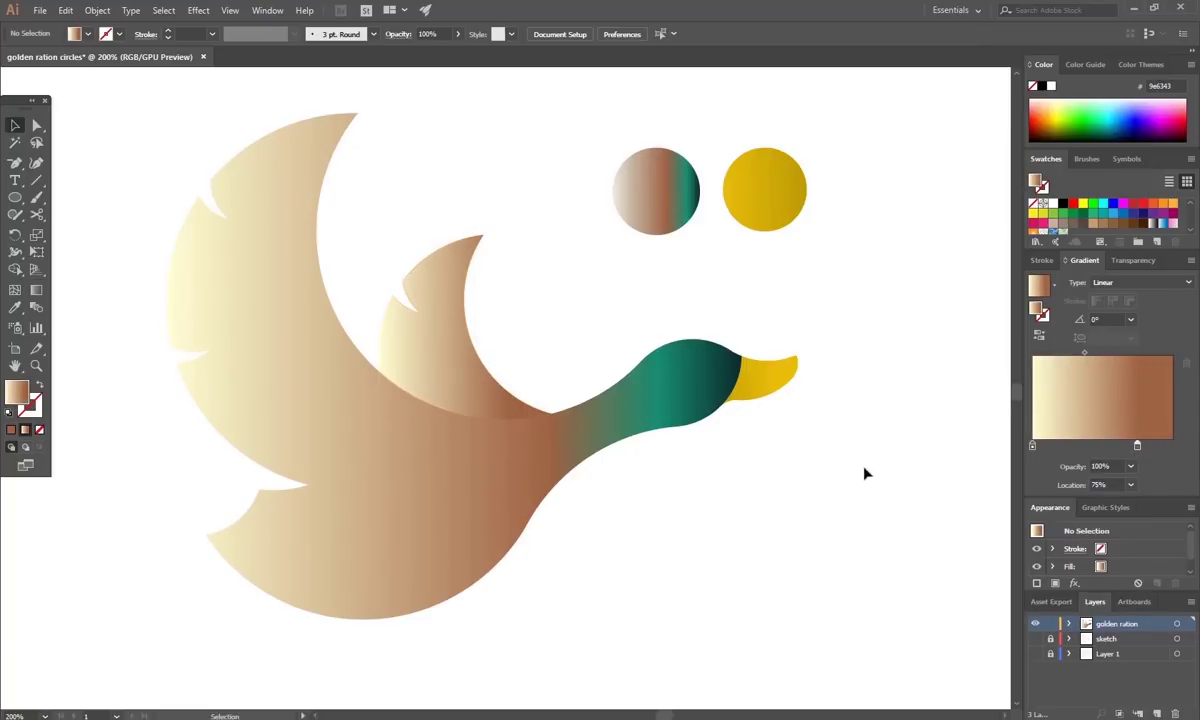
pyautogui.click(494, 413)
pyautogui.click(700, 494)
pyautogui.hotkey('ctrl', '-')
pyautogui.hotkey('ctrl', '-')
pyautogui.hotkey('ctrl', '-')
pyautogui.hotkey('ctrl', '-')
pyautogui.hotkey('ctrl', '+')
pyautogui.hotkey('ctrl', '+')
pyautogui.hotkey('ctrl', '+')
pyautogui.hotkey('ctrl', '+')
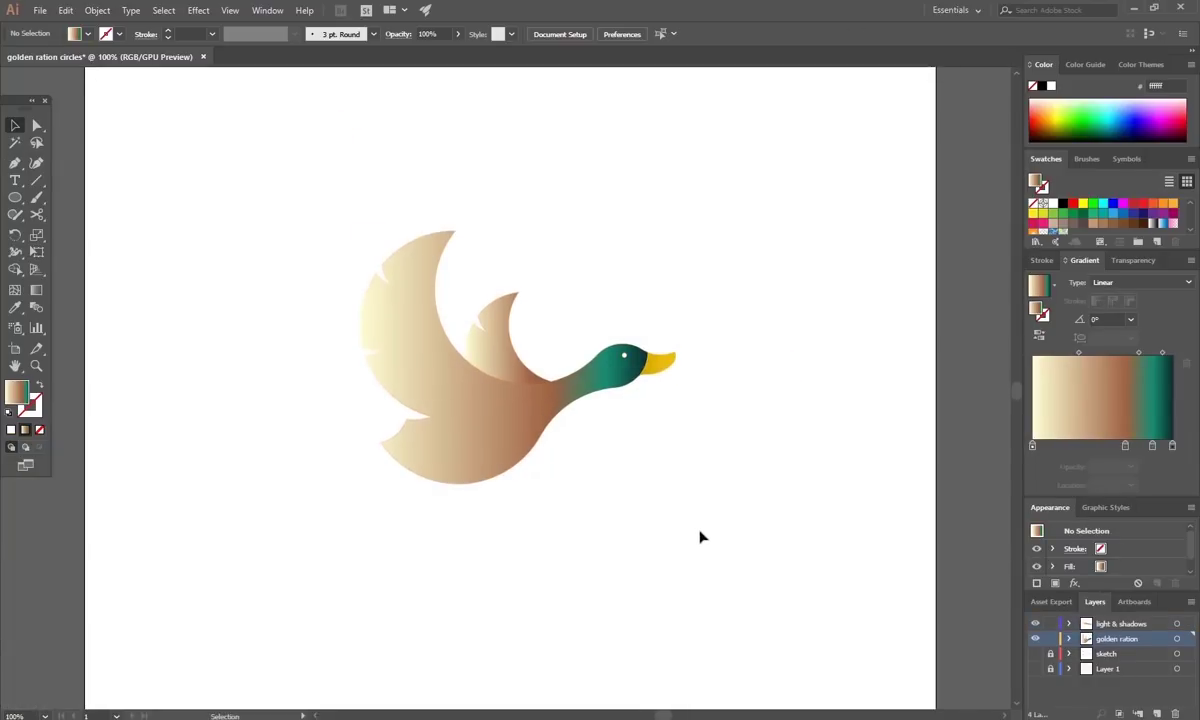
# Show and unlock Layer 1, then enlarge its background rectangle to 1191 by 946 px so it covers the artboard.
pyautogui.click(1105, 668)
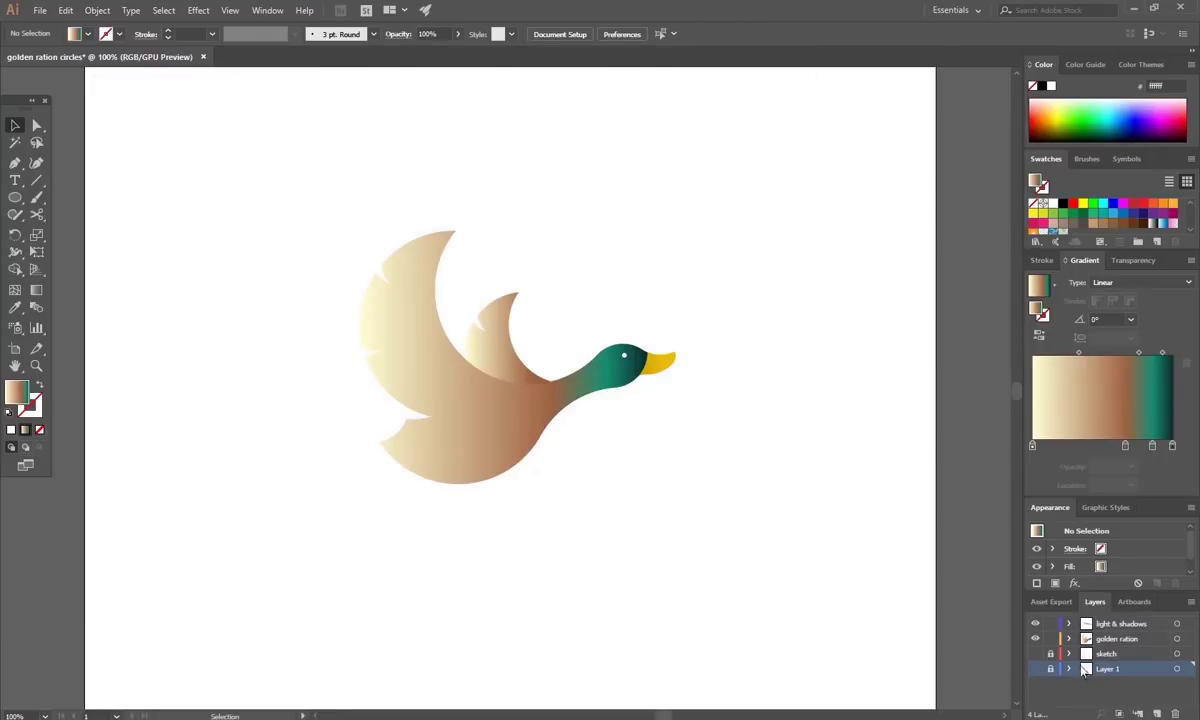
pyautogui.click(1035, 668)
pyautogui.click(782, 581)
pyautogui.scroll(-2, 782, 581)
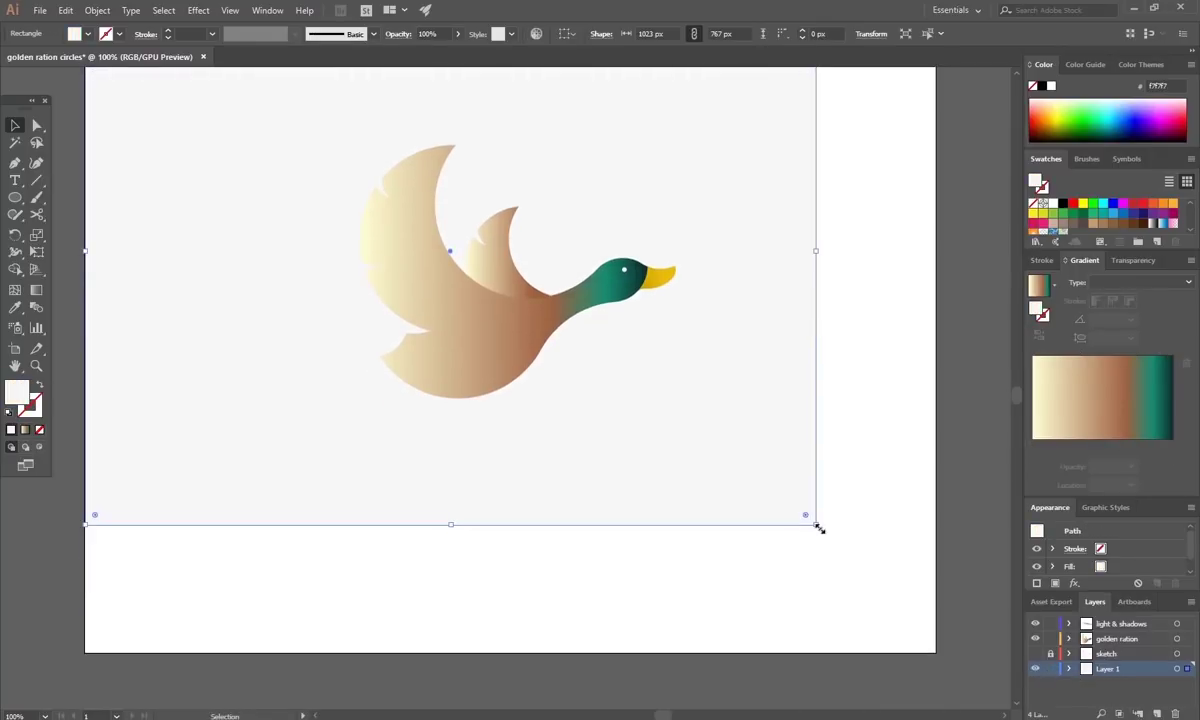
pyautogui.moveTo(817, 528); pyautogui.dragTo(935, 650)
pyautogui.scroll(2, 775, 553)
# Fill the background rectangle with dark teal green, #003a34.
pyautogui.doubleClick(17, 391)
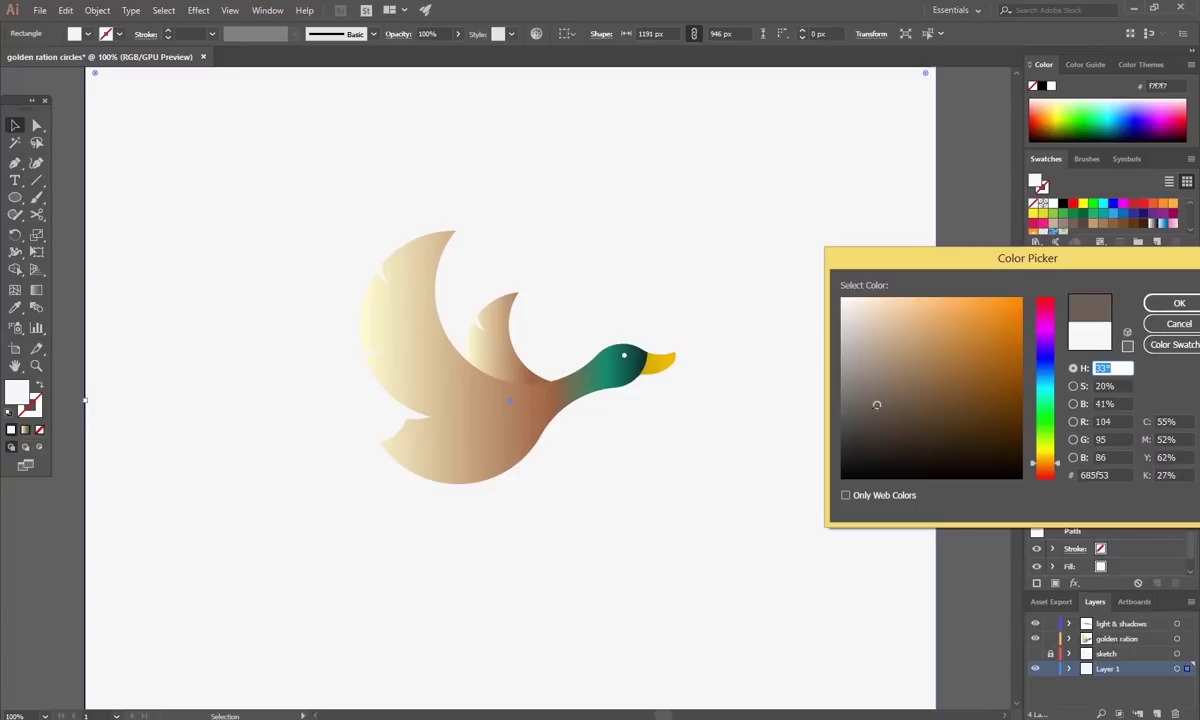
pyautogui.moveTo(1042, 383); pyautogui.dragTo(1042, 401)
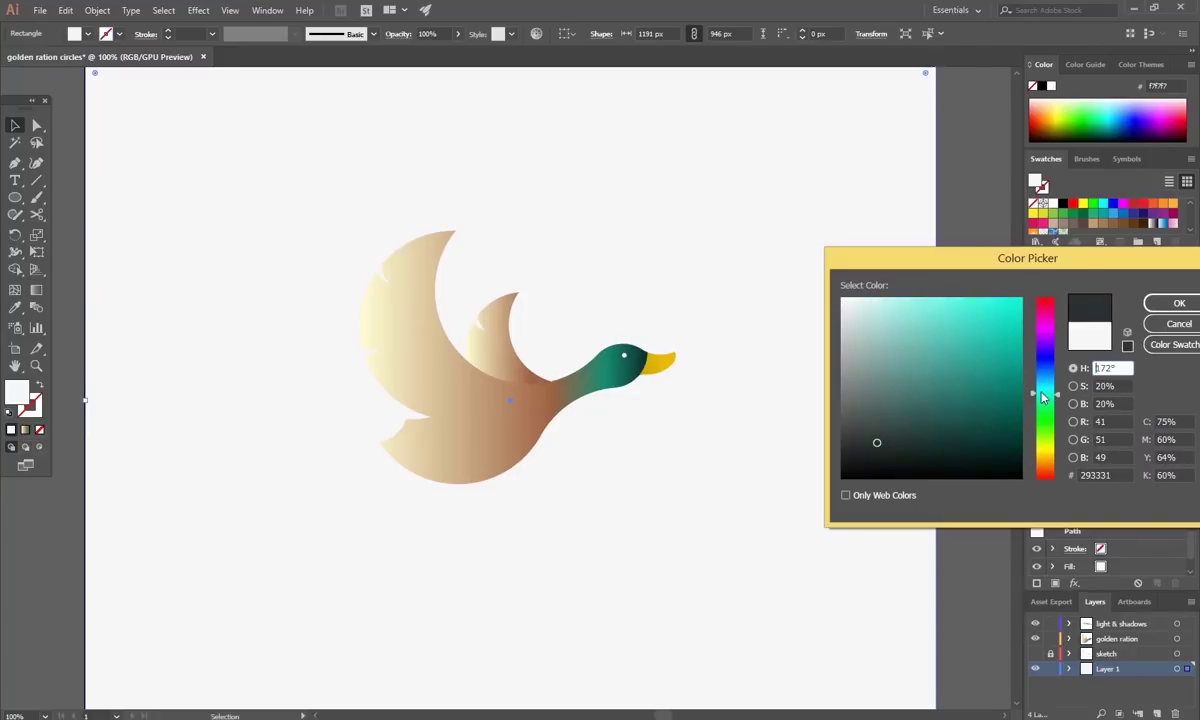
pyautogui.click(1165, 304)
pyautogui.scroll(1, 958, 366)
pyautogui.click(958, 366)
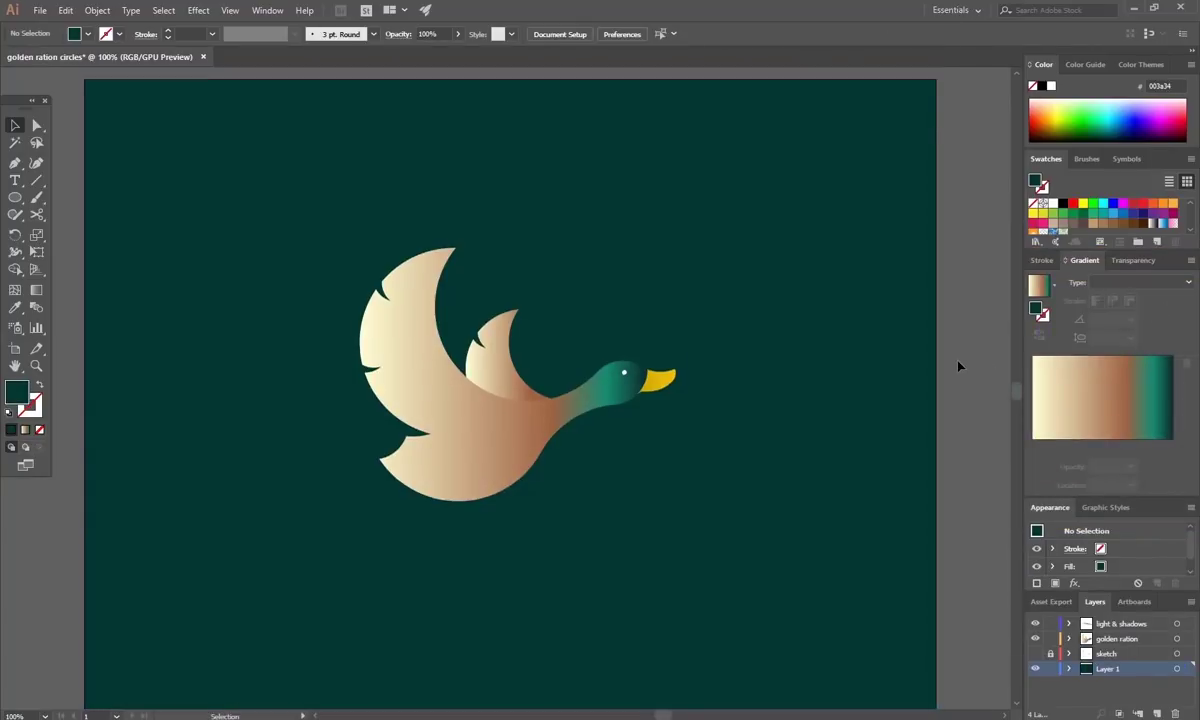